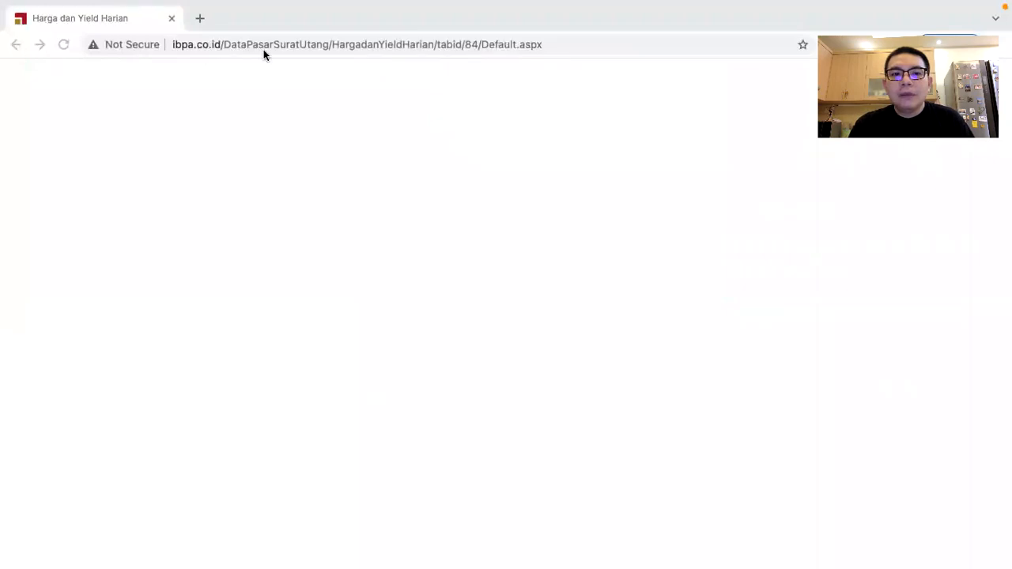
# Step: Open the ibpa.co.id home page and examine the Credit Spread Matrix for Indonesian corporate bonds
pyautogui.click(293, 41)
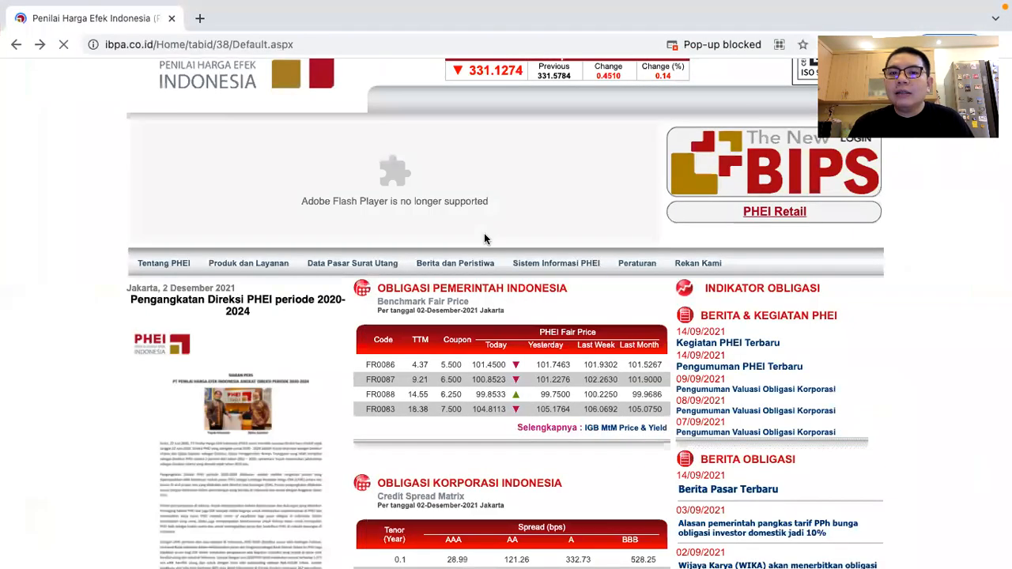
pyautogui.scroll(-1, 625, 362)
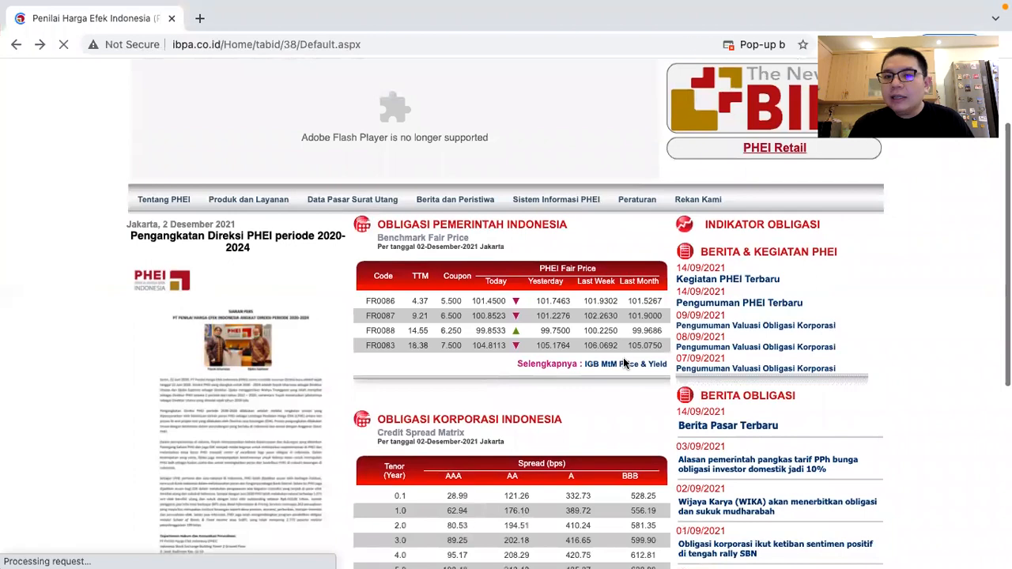
pyautogui.scroll(-1, 613, 383)
pyautogui.scroll(-2, 583, 391)
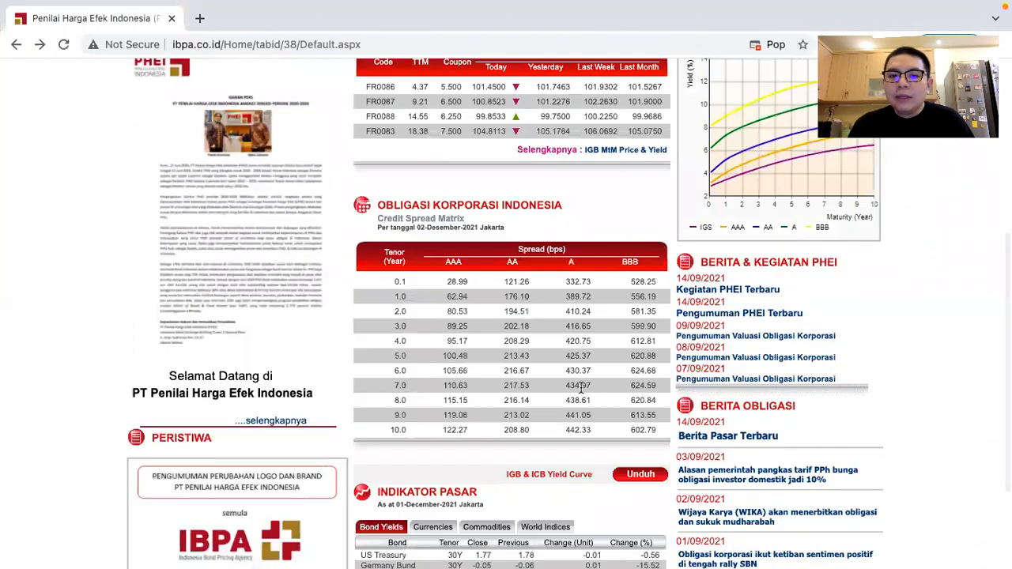
pyautogui.keyDown('ctrl'); pyautogui.scroll(4, 580, 390); pyautogui.keyUp('ctrl')
pyautogui.scroll(1, 580, 391)
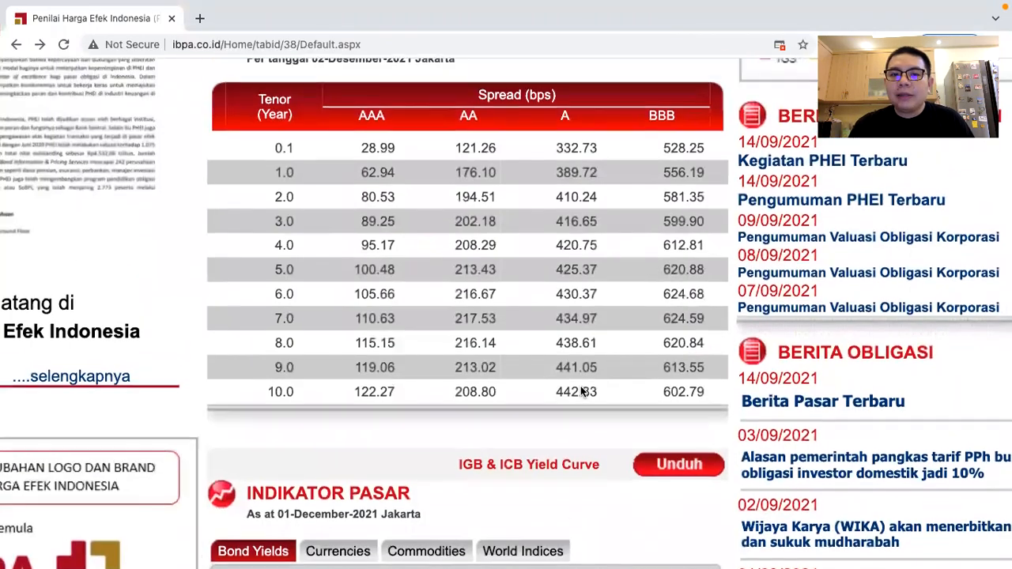
pyautogui.scroll(1, 536, 228)
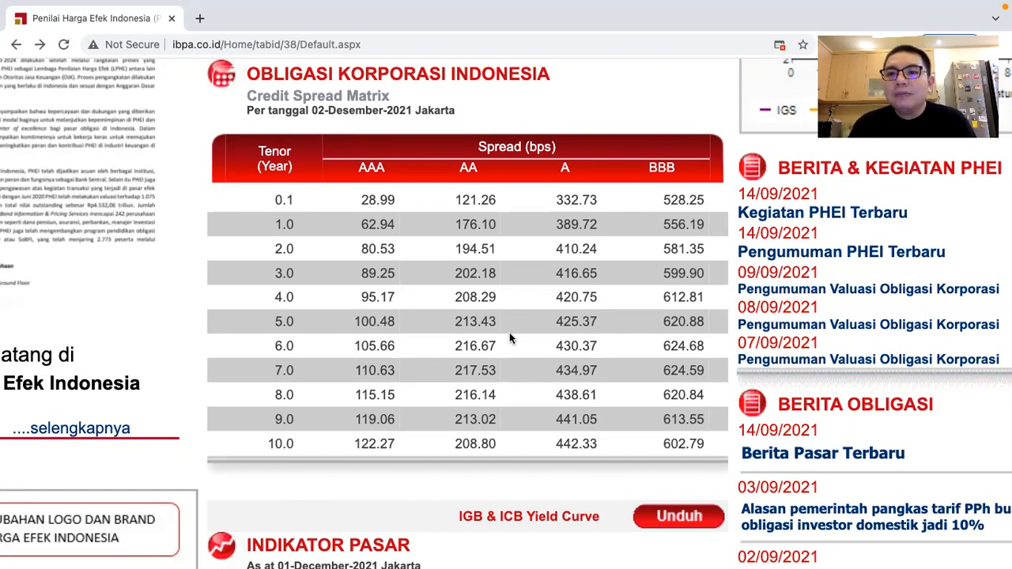
# Step: Switch to the Excel bond valuation workbook and review the yield, credit spread and bond tables on the Obligasi Korporasi sheet
pyautogui.hotkey('ctrl', 'Up')
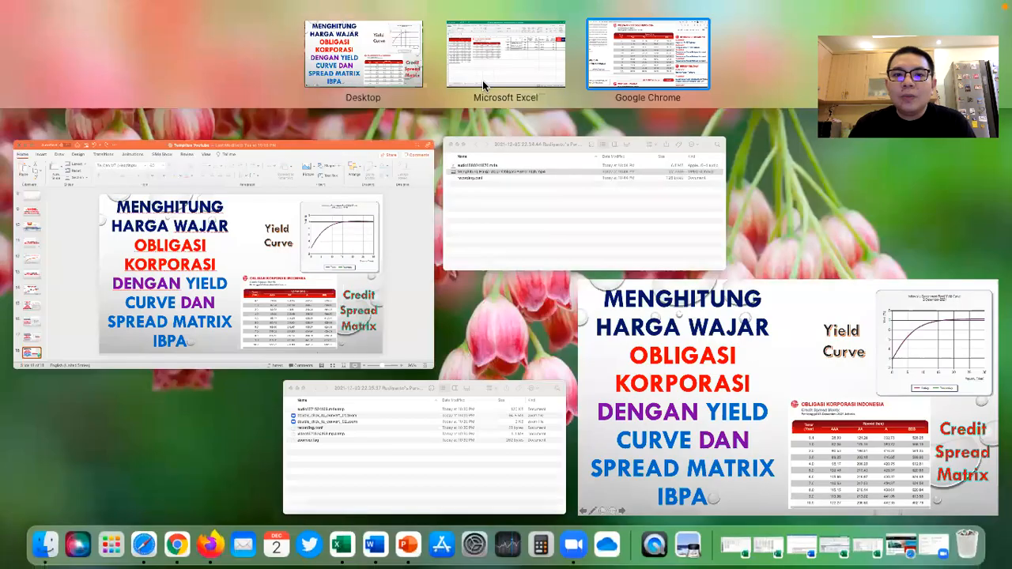
pyautogui.click(485, 67)
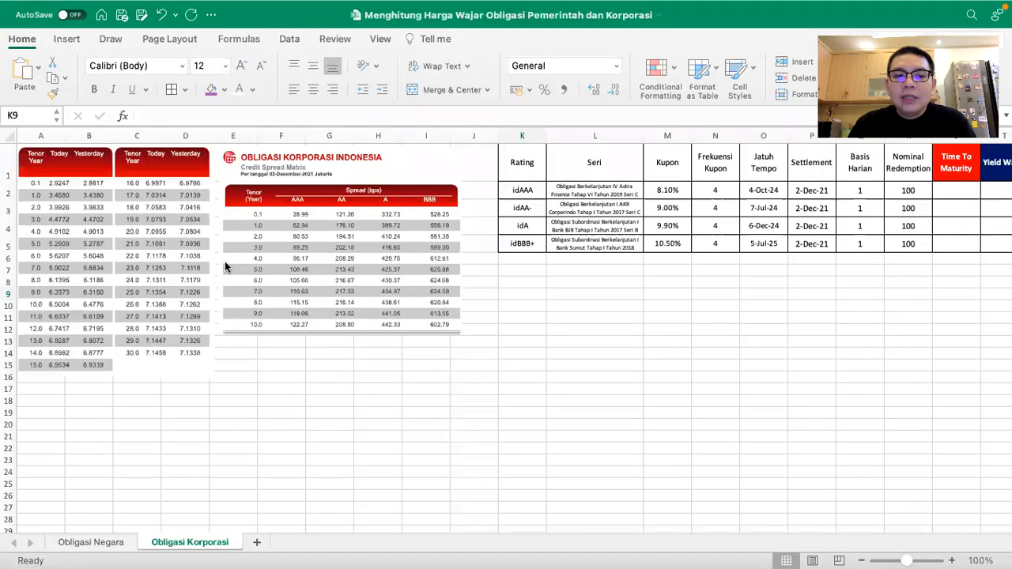
pyautogui.click(111, 544)
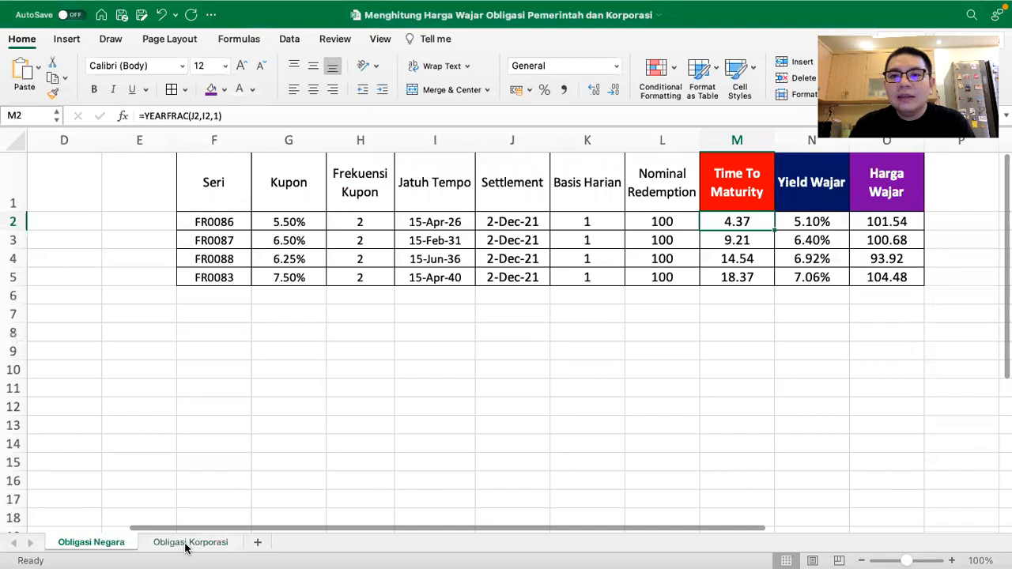
pyautogui.click(187, 544)
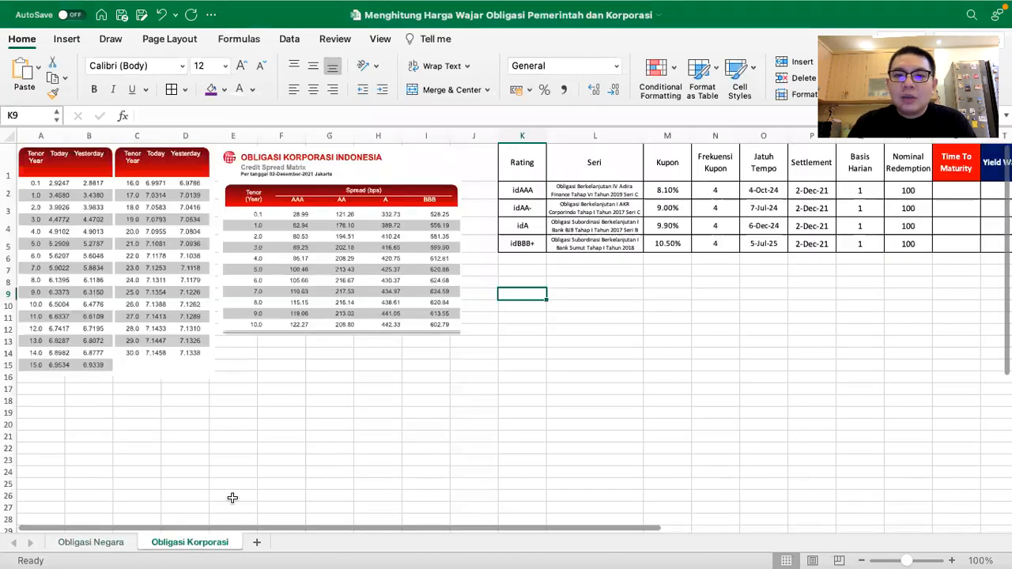
pyautogui.scroll(5, 232, 498)
pyautogui.scroll(5, 269, 402)
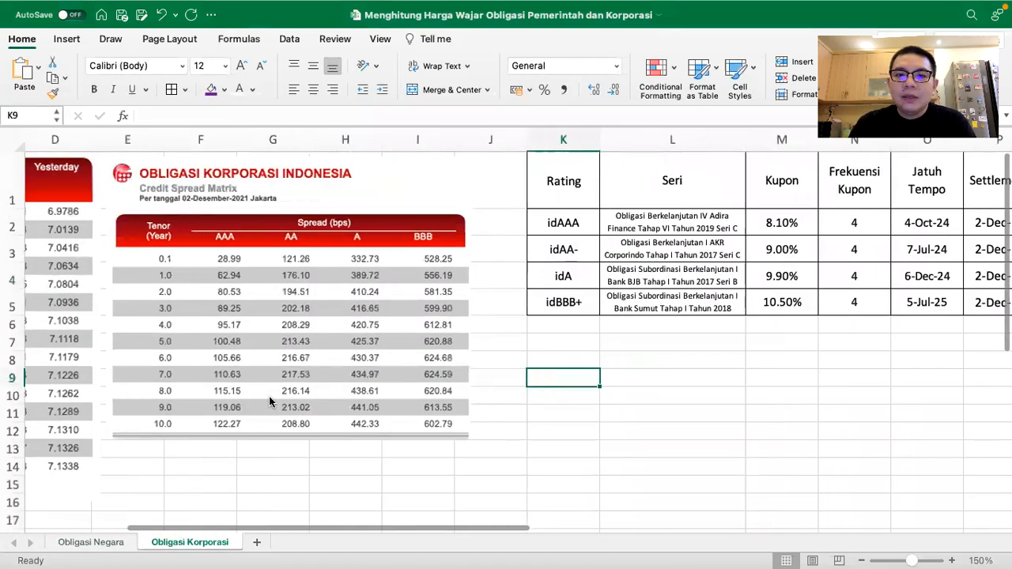
pyautogui.hscroll(-4, 269, 402)
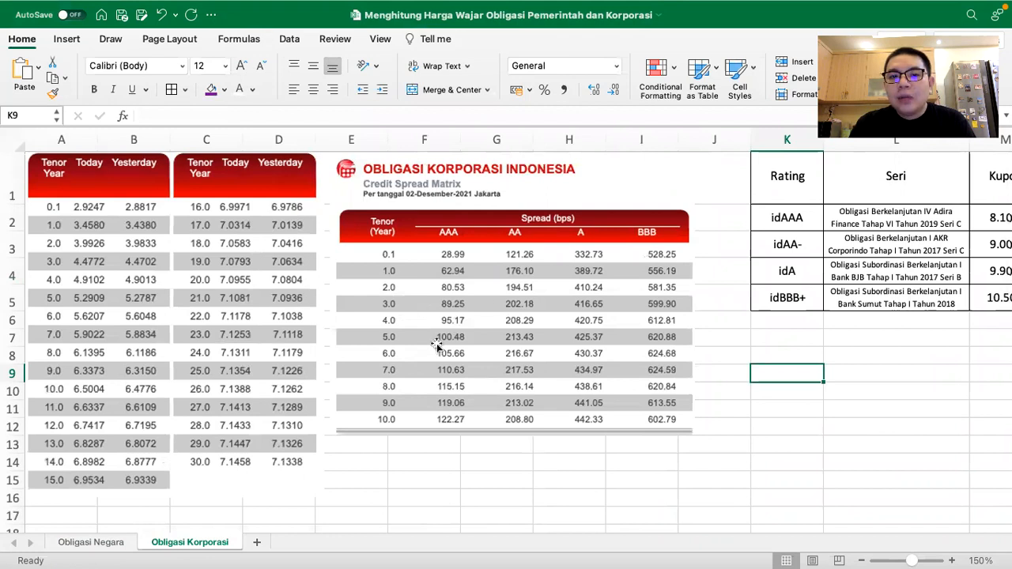
pyautogui.hscroll(10, 491, 328)
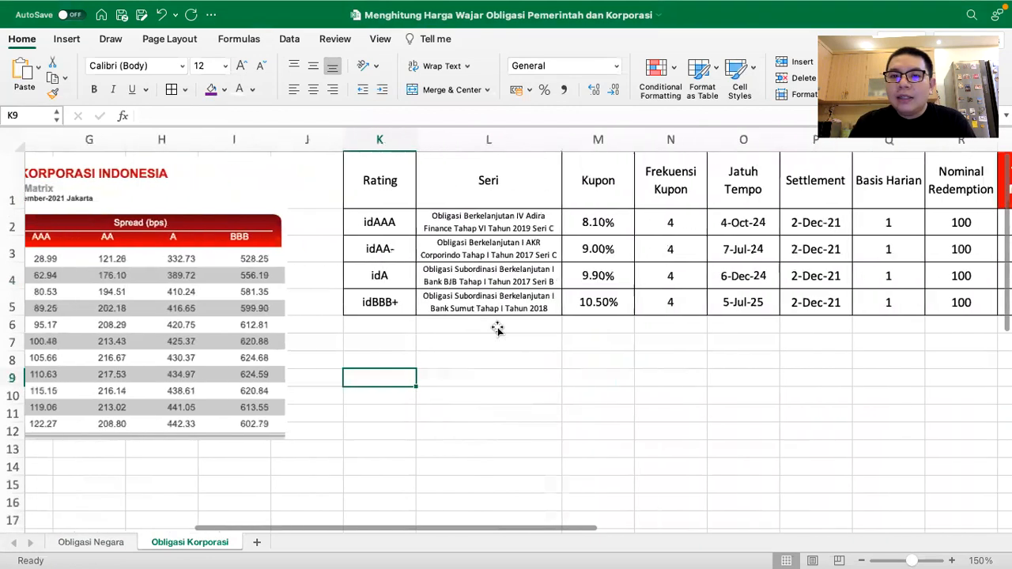
pyautogui.hscroll(2, 498, 328)
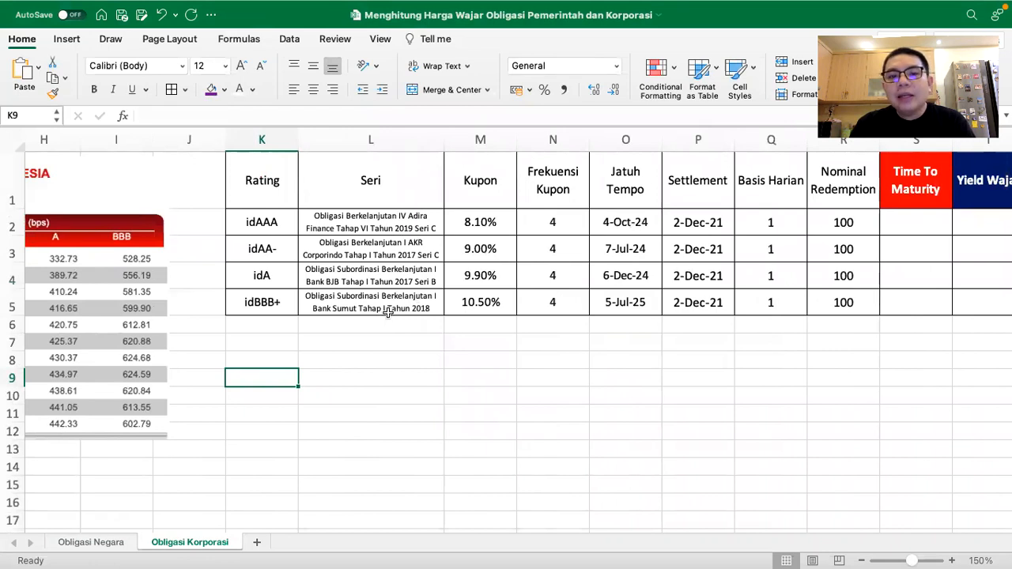
# Step: Review the four corporate bonds' series names, ratings, coupons, coupon frequency and maturity dates
pyautogui.click(353, 227)
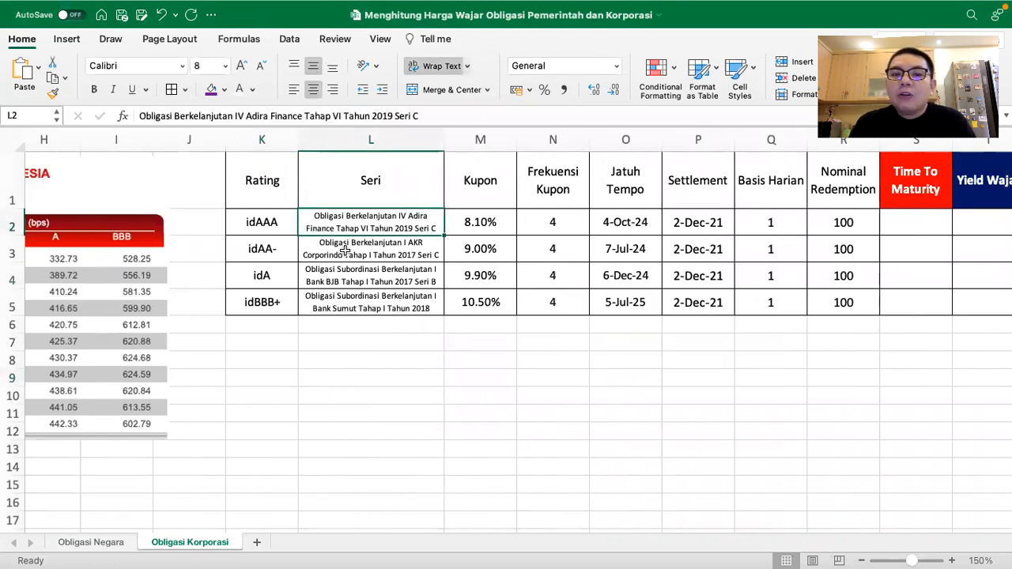
pyautogui.click(407, 253)
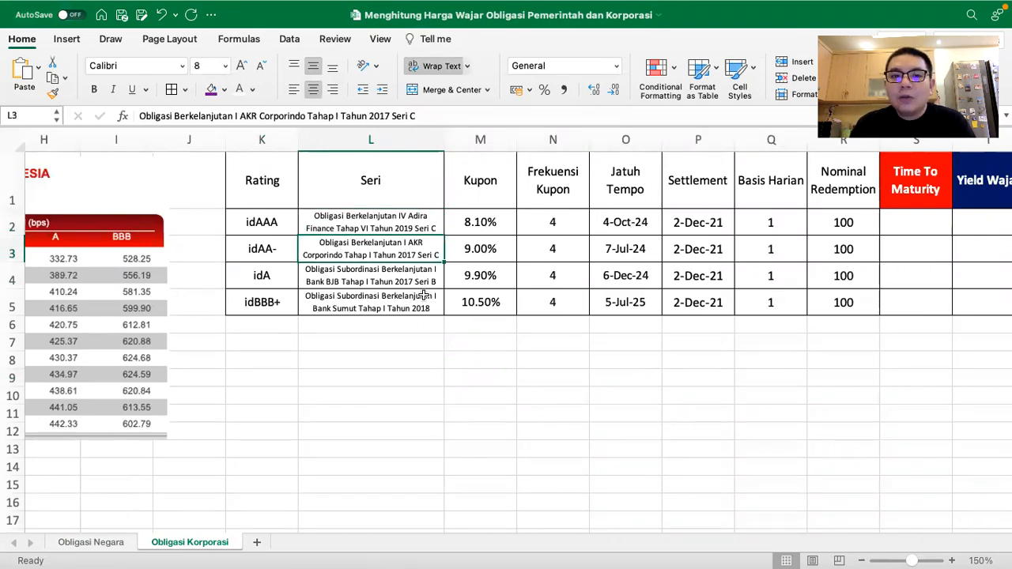
pyautogui.click(405, 274)
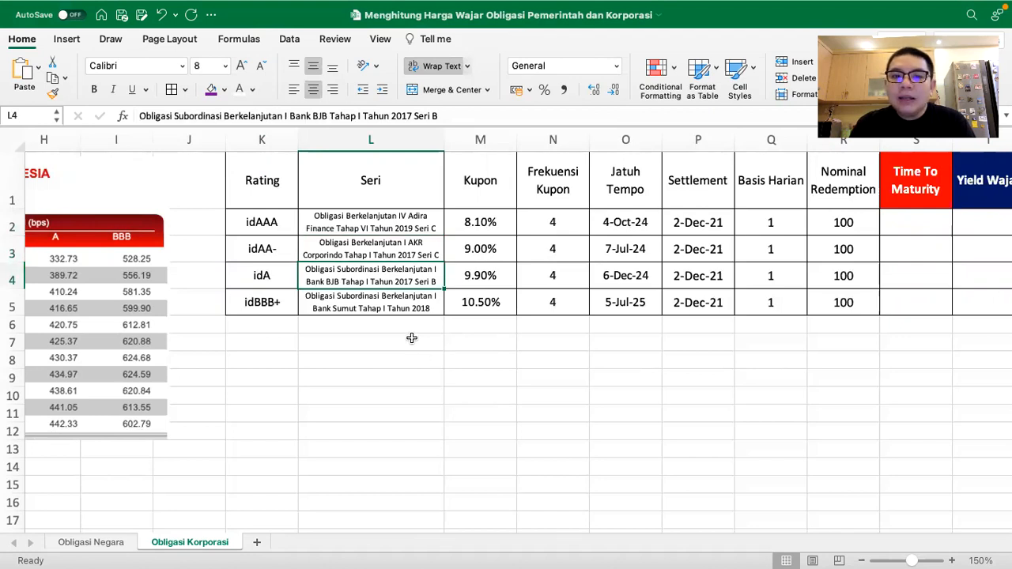
pyautogui.click(396, 303)
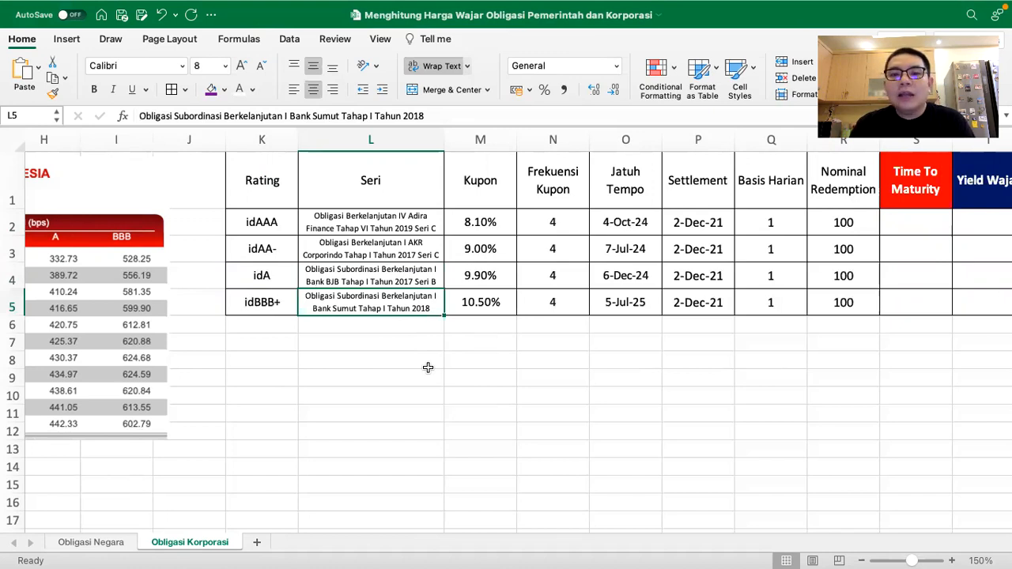
pyautogui.click(269, 307)
pyautogui.click(276, 277)
pyautogui.click(277, 251)
pyautogui.click(278, 221)
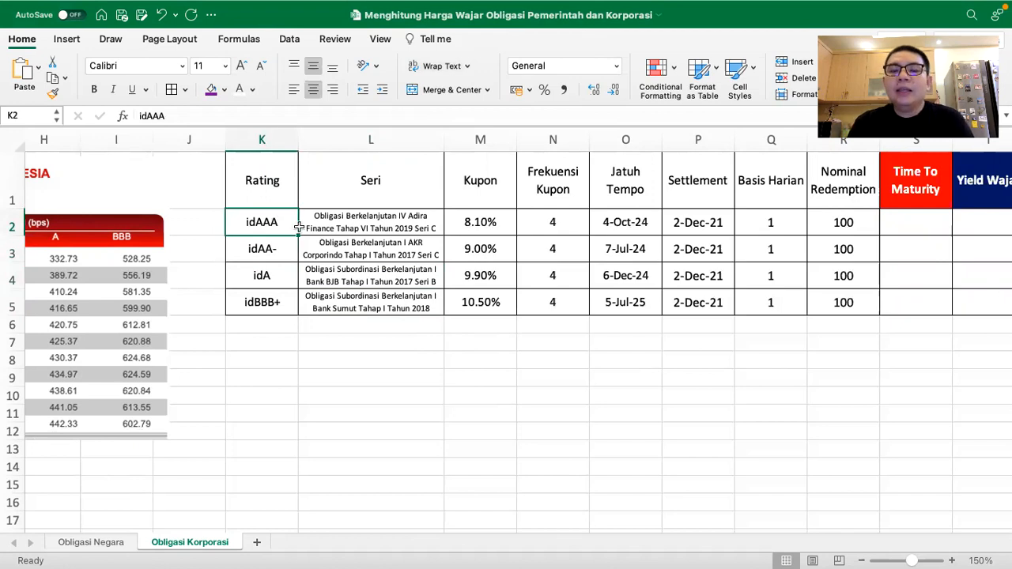
pyautogui.click(475, 223)
pyautogui.click(475, 266)
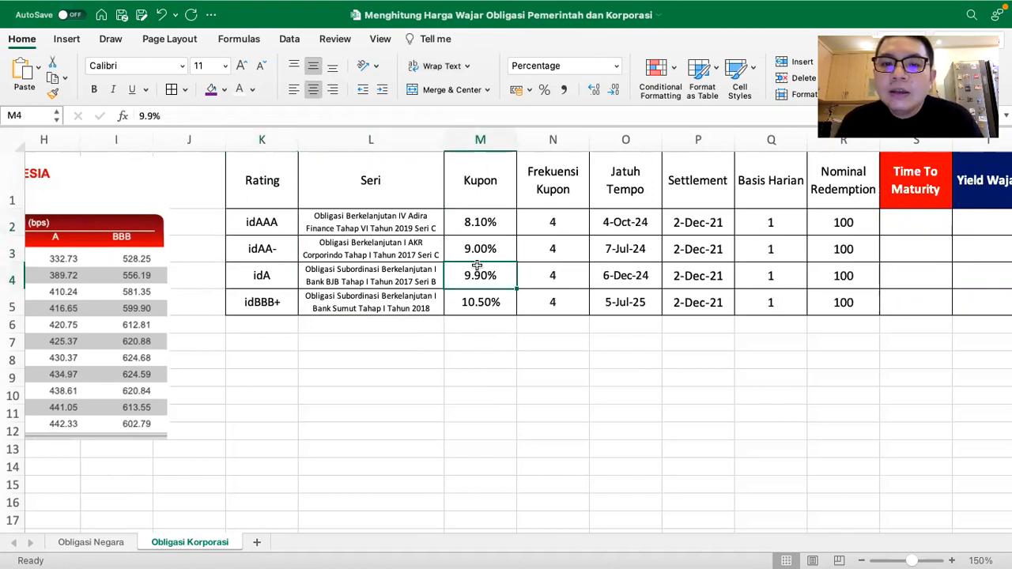
pyautogui.click(560, 212)
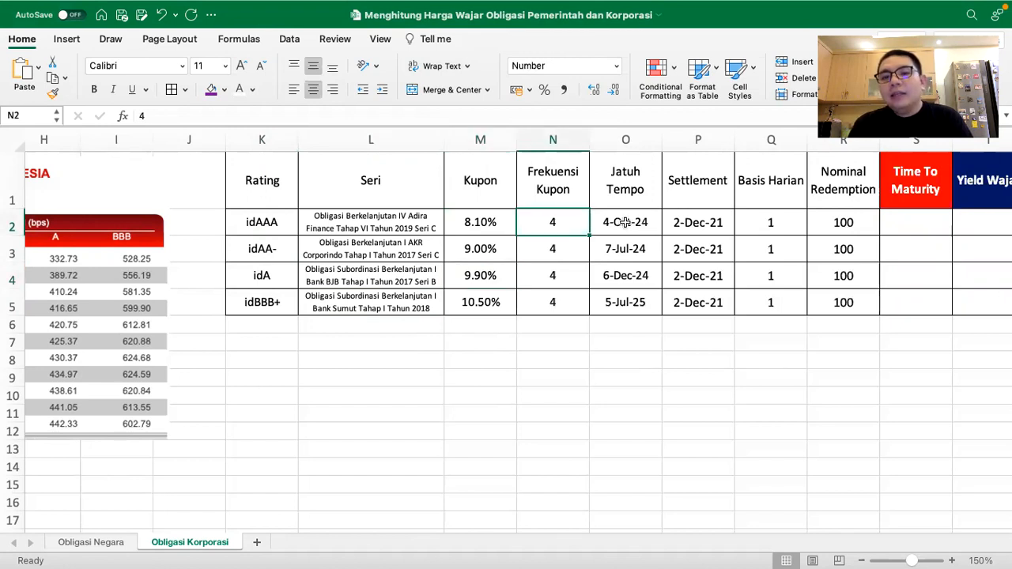
pyautogui.click(624, 223)
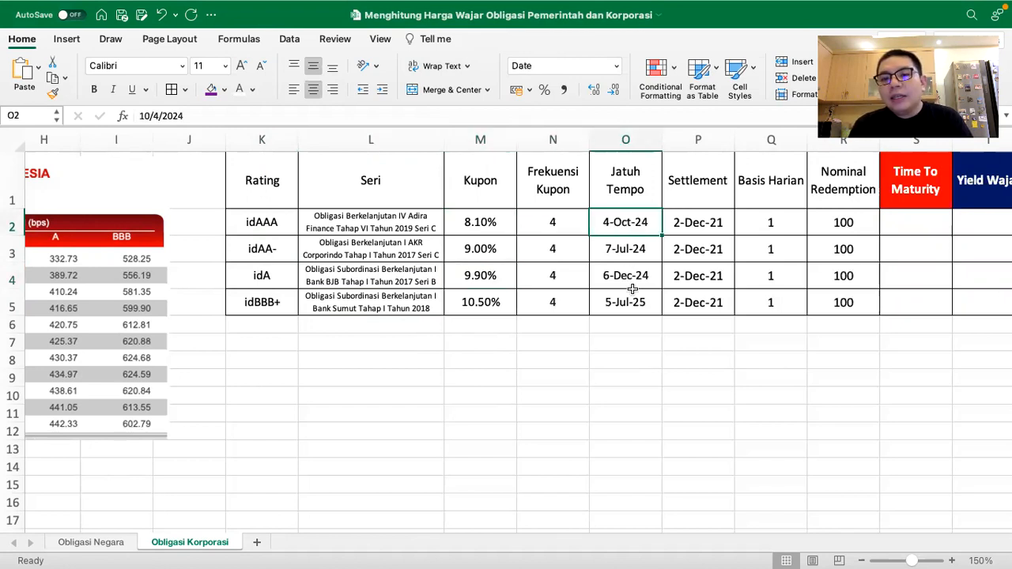
# Step: Set Basis Harian to 0 for all four corporate bonds in Q2:Q5
pyautogui.hscroll(2, 681, 280)
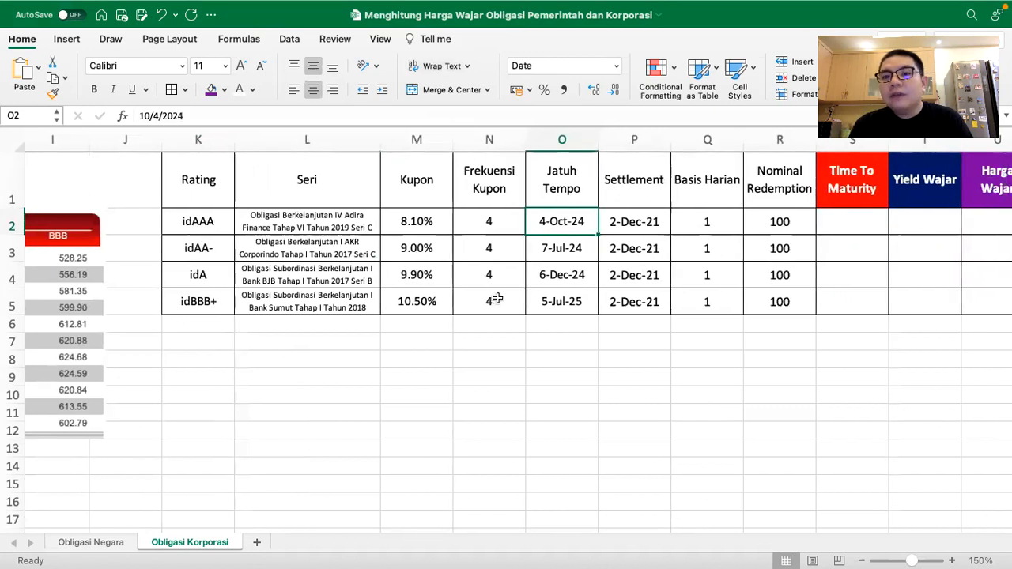
pyautogui.hscroll(2, 497, 299)
pyautogui.click(645, 227)
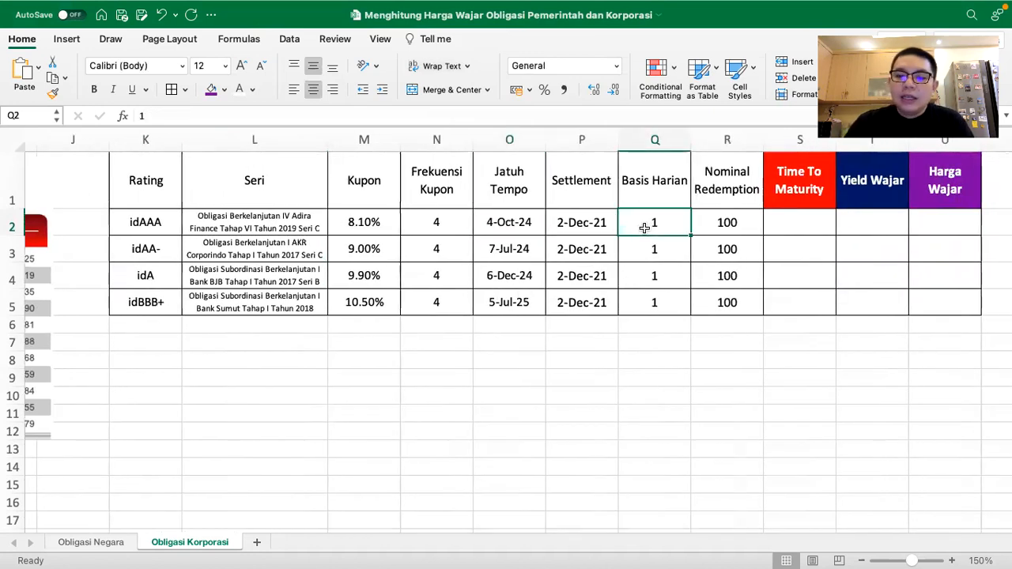
pyautogui.write('0')
pyautogui.press('Return')
pyautogui.write('0')
pyautogui.press('Return')
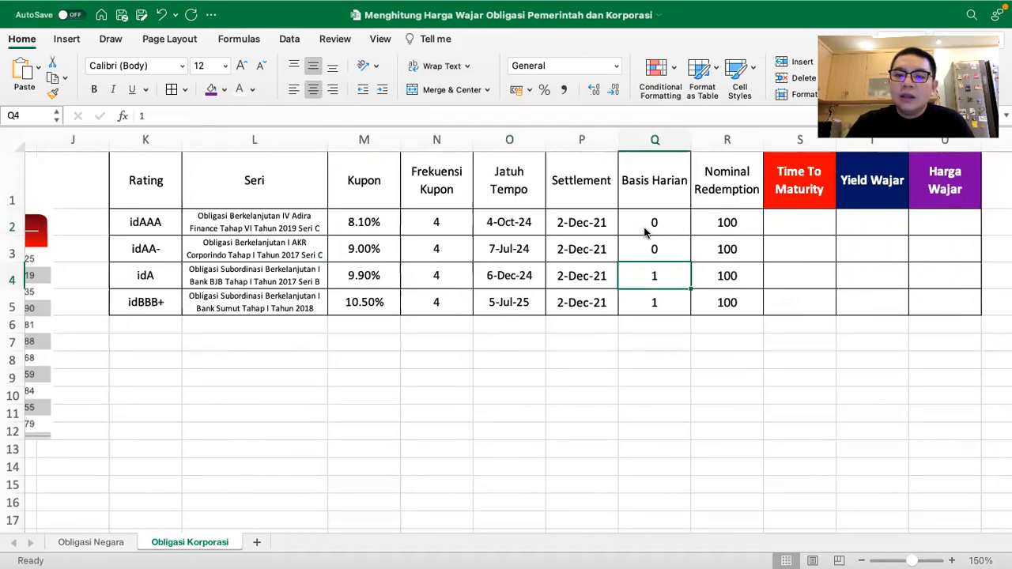
pyautogui.write('0')
pyautogui.press('Return')
pyautogui.write('0')
pyautogui.press('Return')
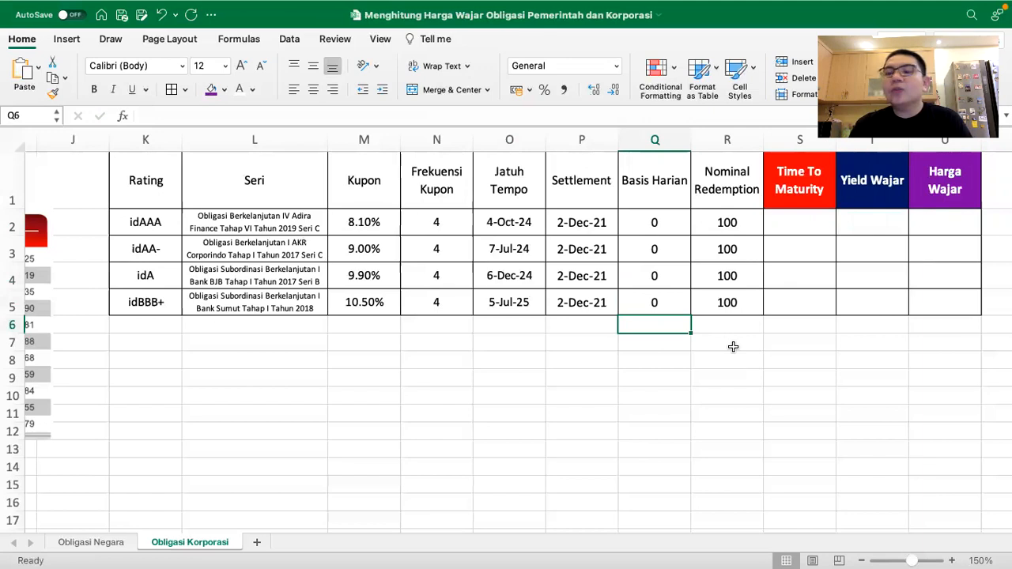
pyautogui.hscroll(-2, 733, 346)
pyautogui.hscroll(-5, 734, 347)
pyautogui.hscroll(3, 733, 346)
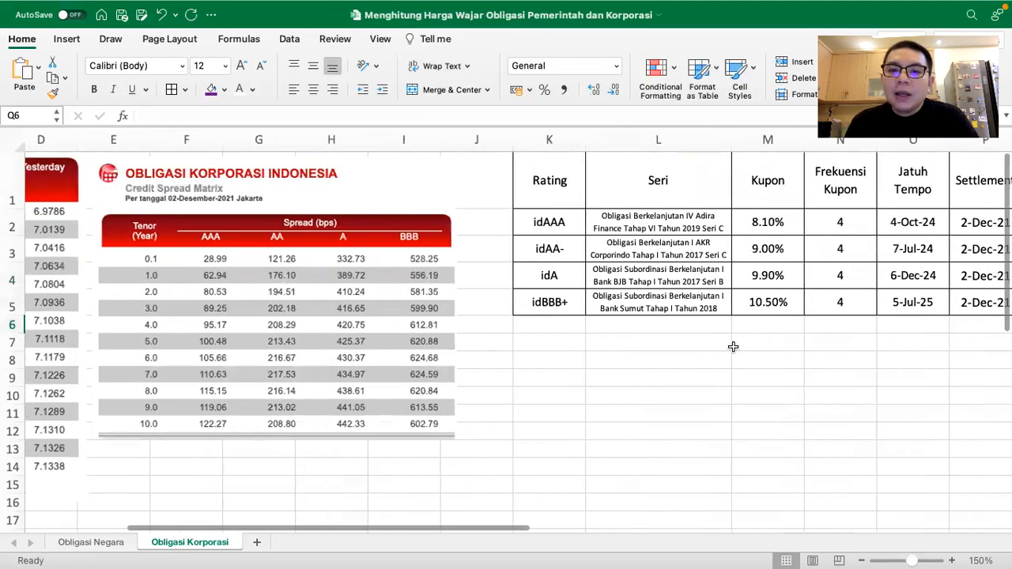
pyautogui.hscroll(3, 733, 347)
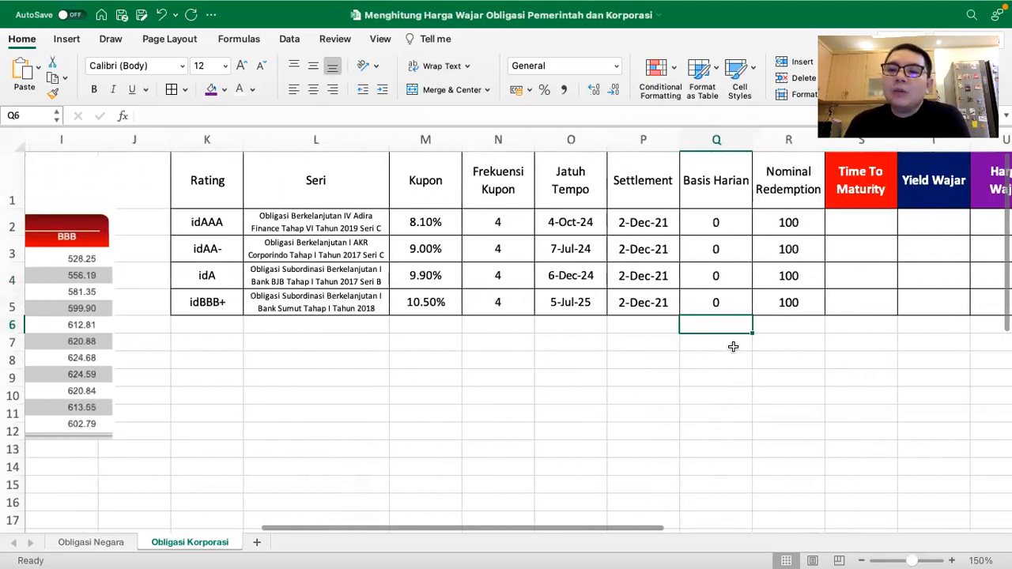
pyautogui.hscroll(1, 734, 341)
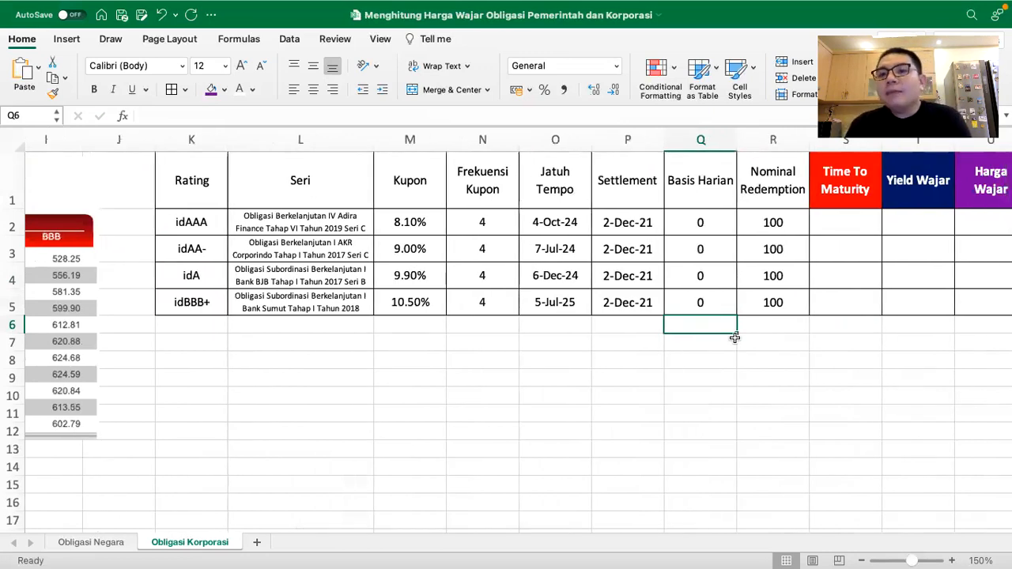
# Step: Calculate the first bond's Time To Maturity in S2 with =YEARFRAC(P2,O2,0), from settlement to maturity date
pyautogui.click(853, 222)
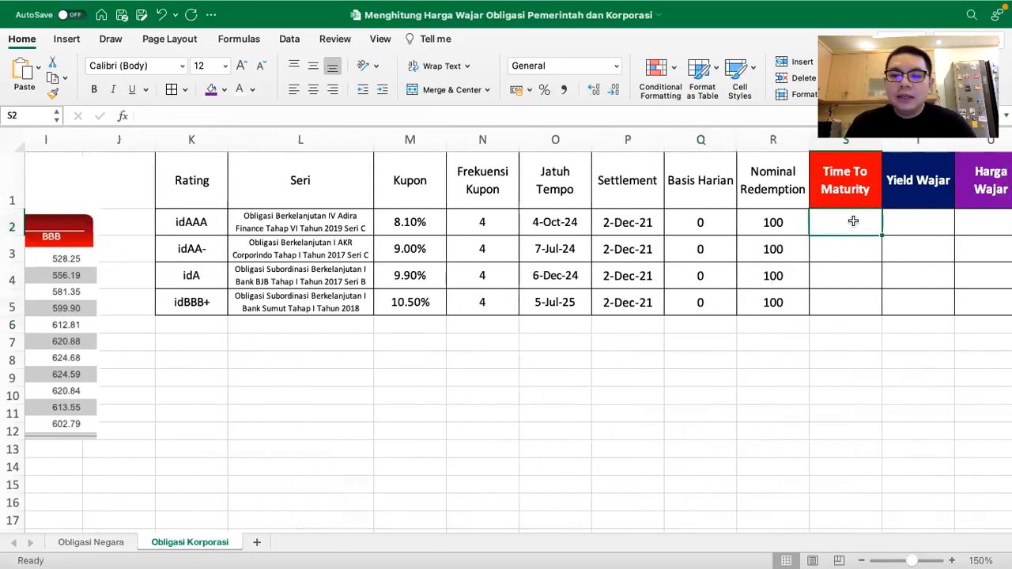
pyautogui.write('=yea')
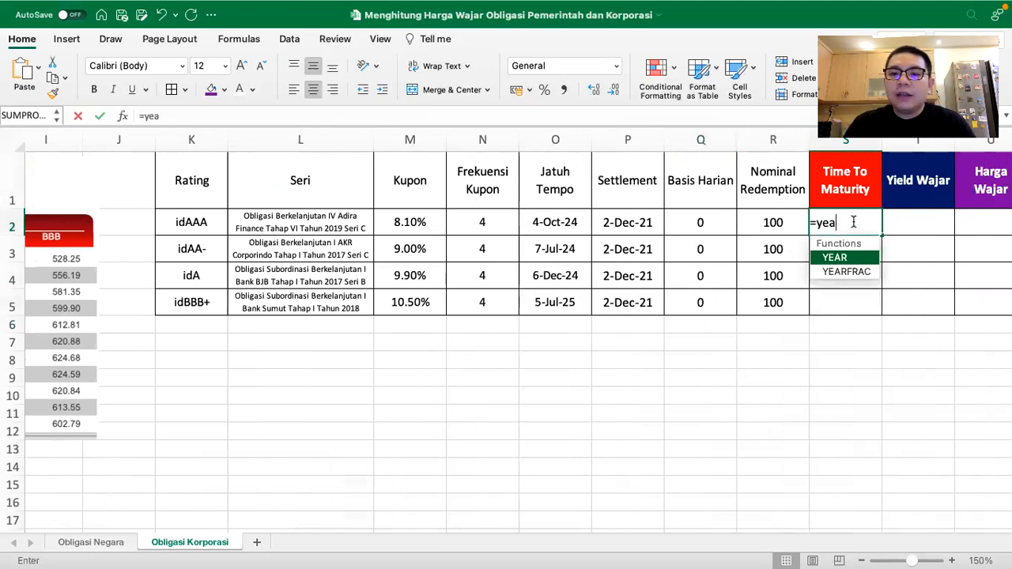
pyautogui.write('rfrac(')
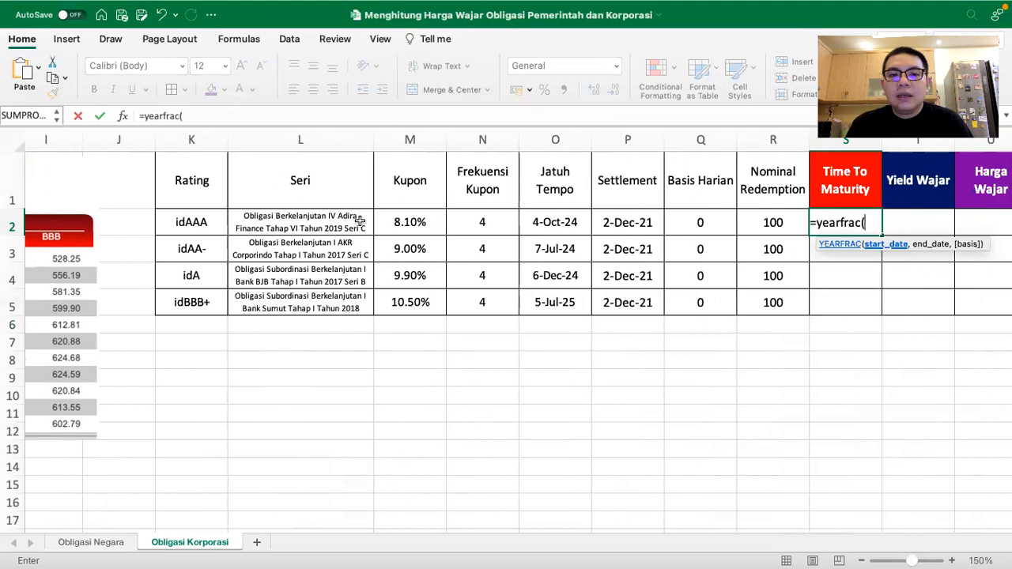
pyautogui.click(616, 223)
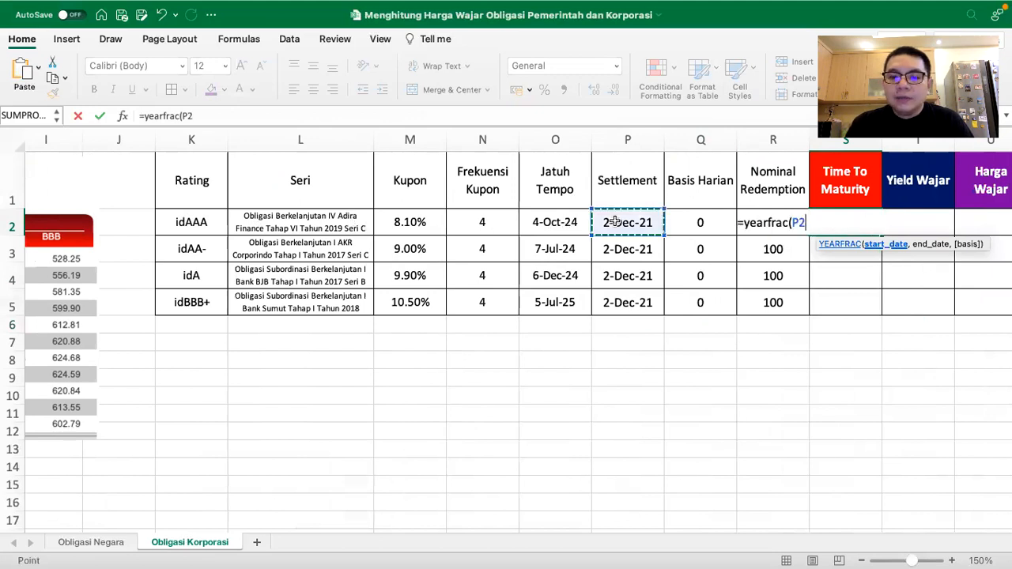
pyautogui.write(',')
pyautogui.click(544, 214)
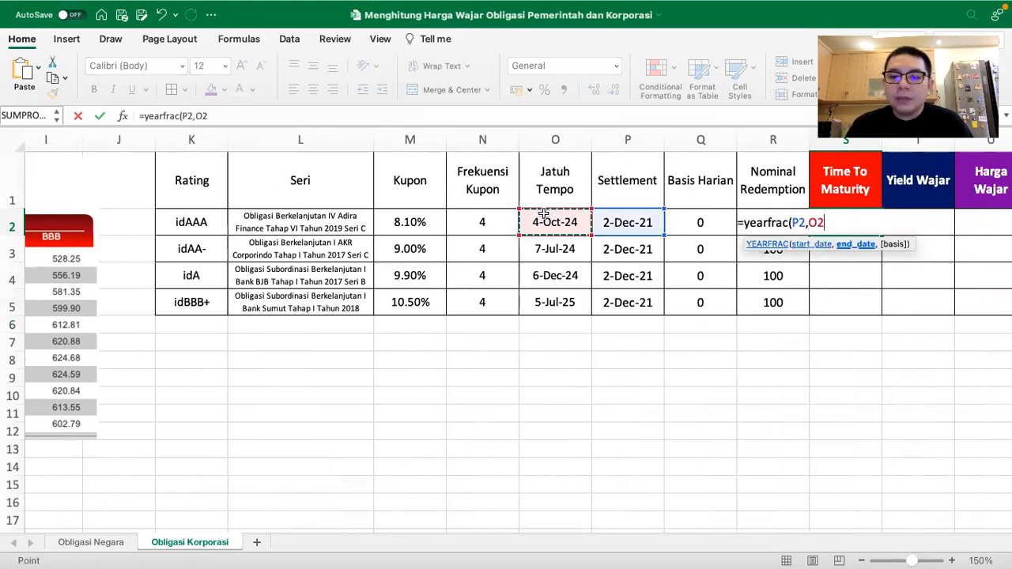
pyautogui.write(',0')
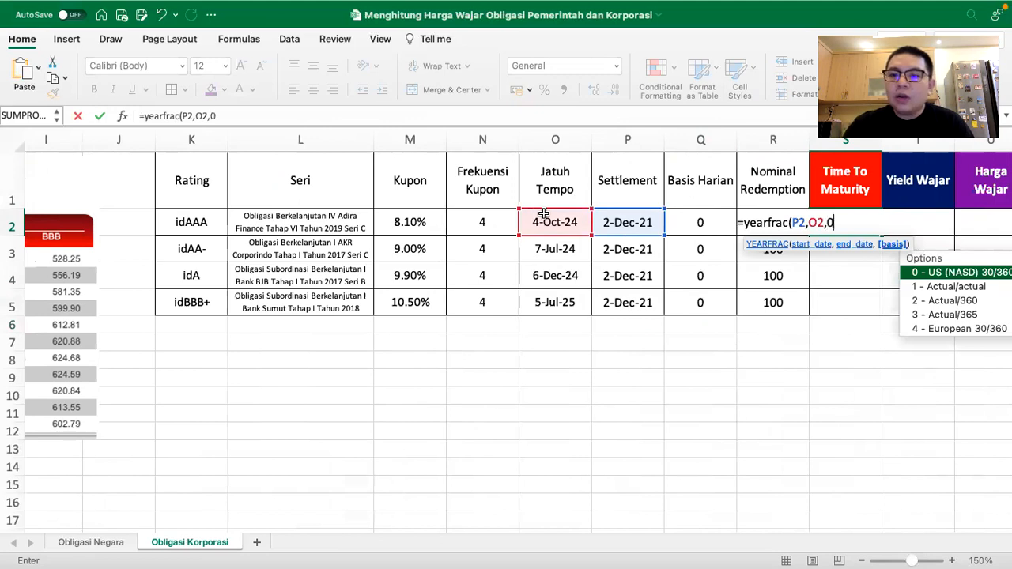
pyautogui.write(')')
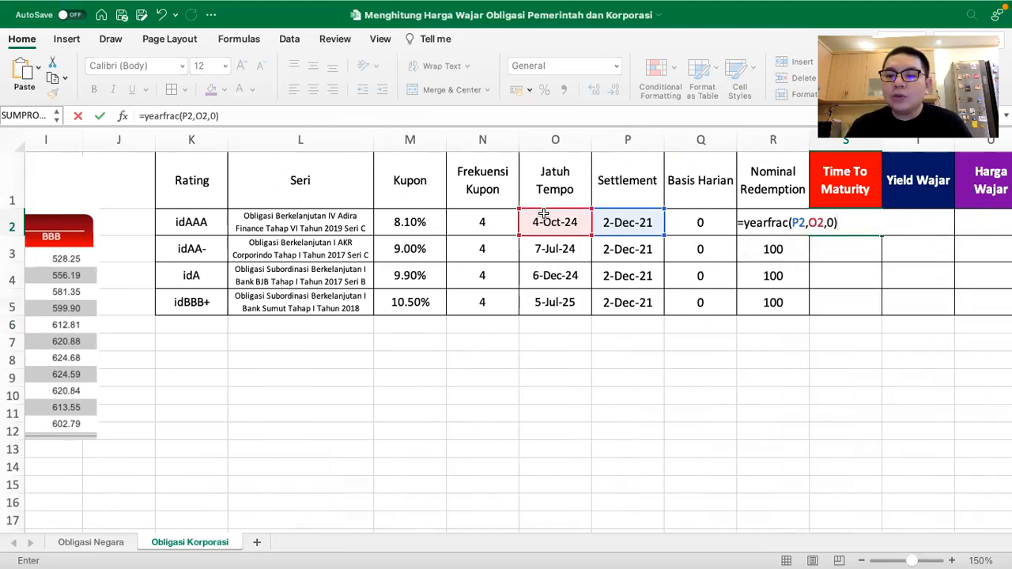
pyautogui.press('Return')
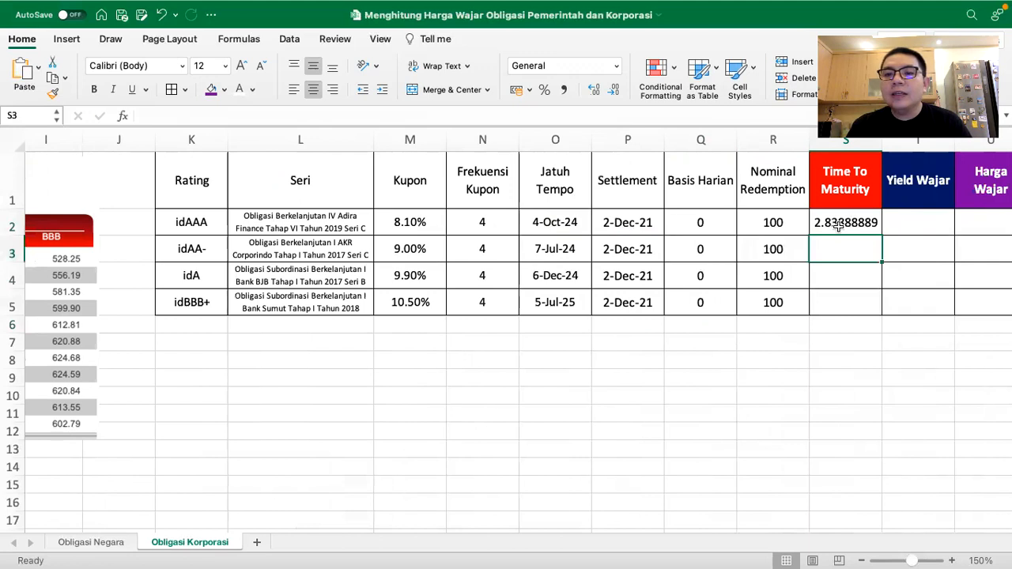
# Step: Format the Time To Maturity in S2 to two decimals and fill its formula down to S5
pyautogui.click(838, 226)
pyautogui.click(613, 90)
pyautogui.click(614, 90)
pyautogui.click(614, 89)
pyautogui.click(613, 90)
pyautogui.click(614, 89)
pyautogui.click(613, 90)
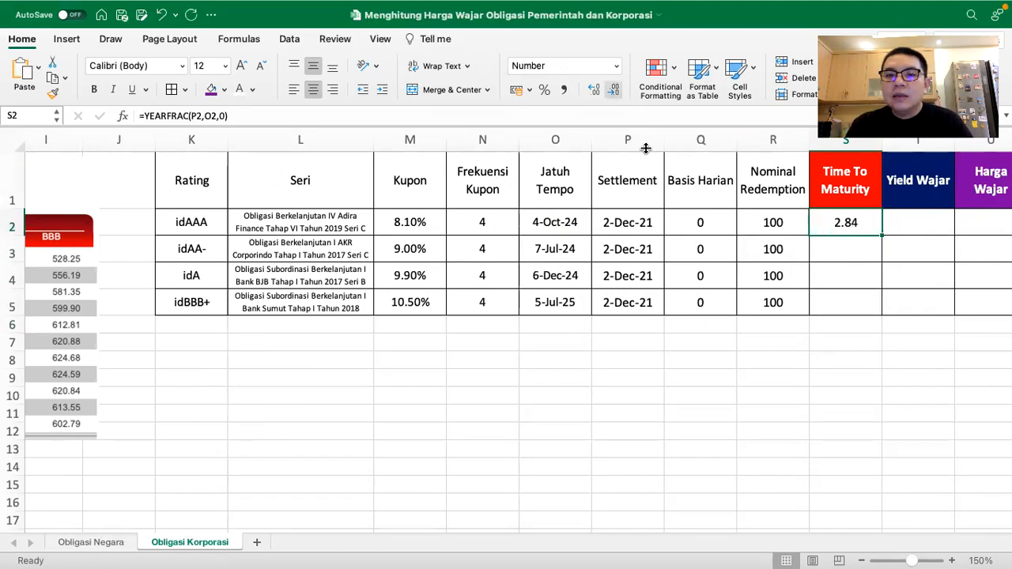
pyautogui.moveTo(882, 235); pyautogui.dragTo(871, 310)
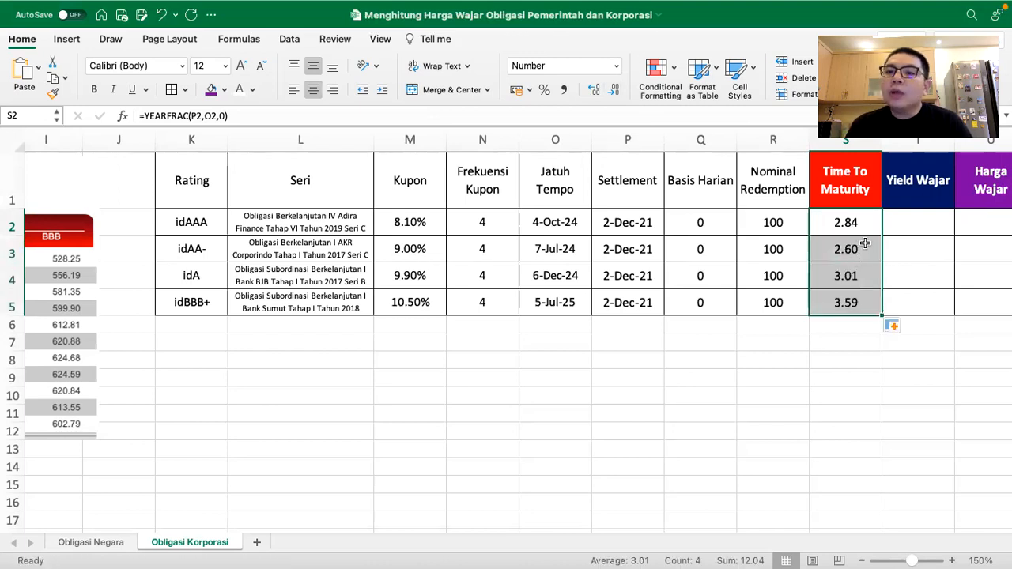
# Step: Review the calculated Time To Maturity of all four bonds in S2:S5 and the first bond's rating
pyautogui.click(850, 226)
pyautogui.click(855, 253)
pyautogui.click(858, 281)
pyautogui.click(858, 311)
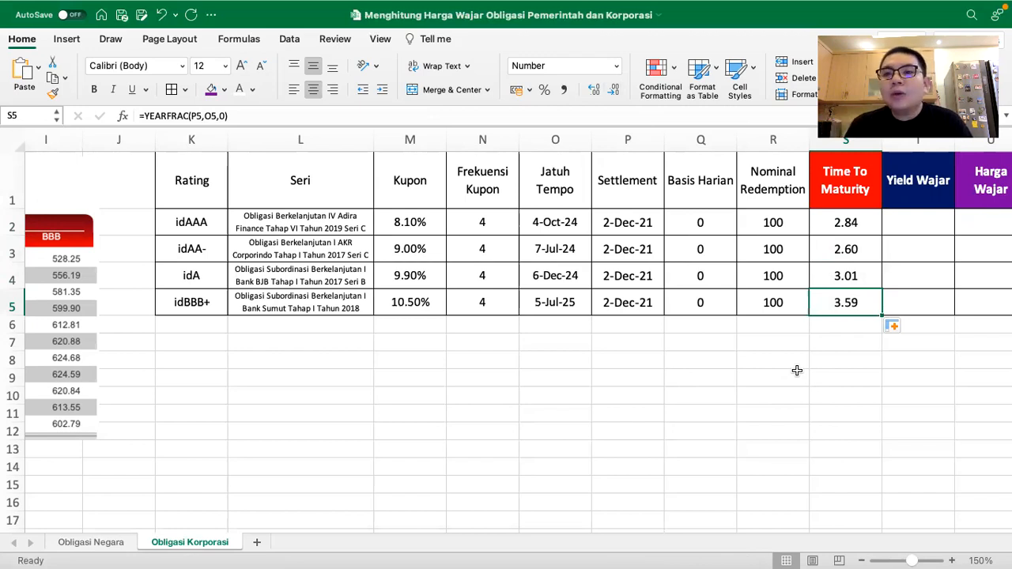
pyautogui.hscroll(1, 797, 371)
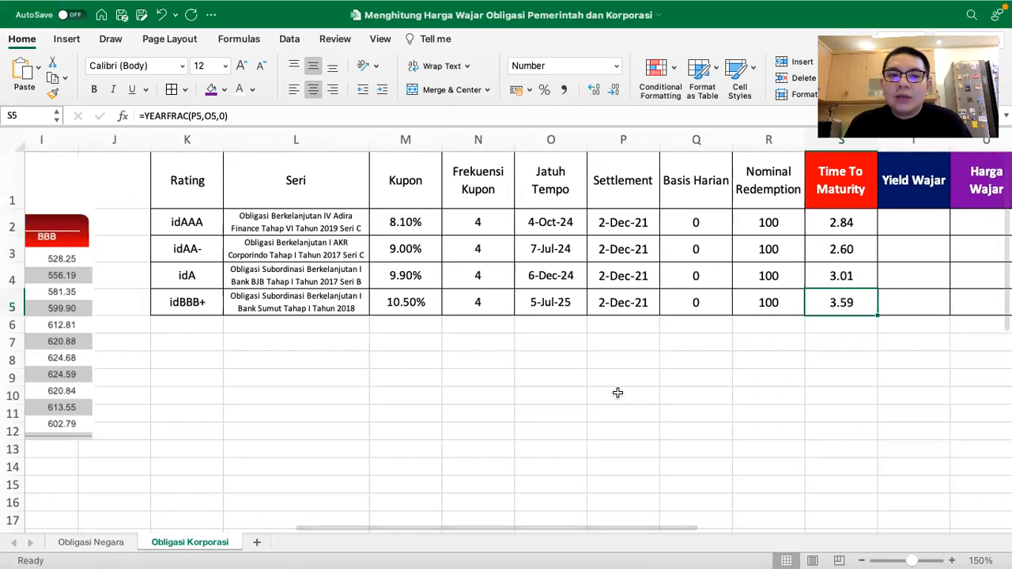
pyautogui.hscroll(-1, 617, 393)
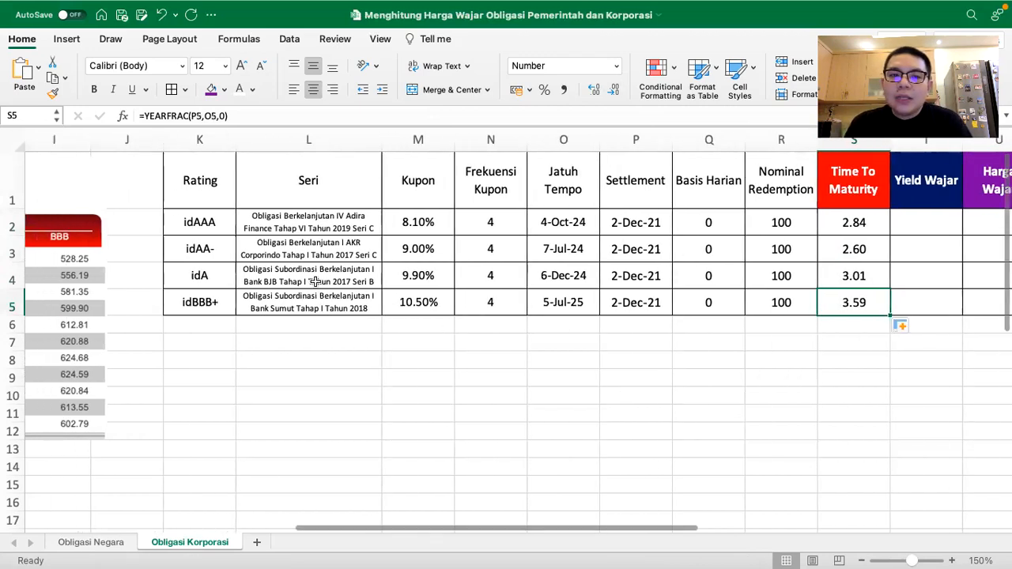
pyautogui.click(214, 222)
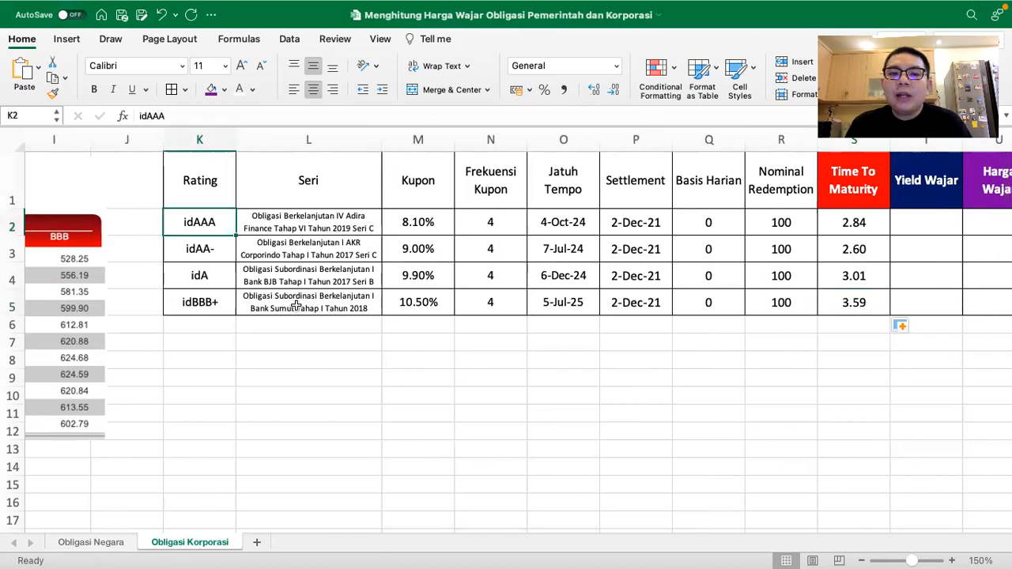
pyautogui.click(861, 223)
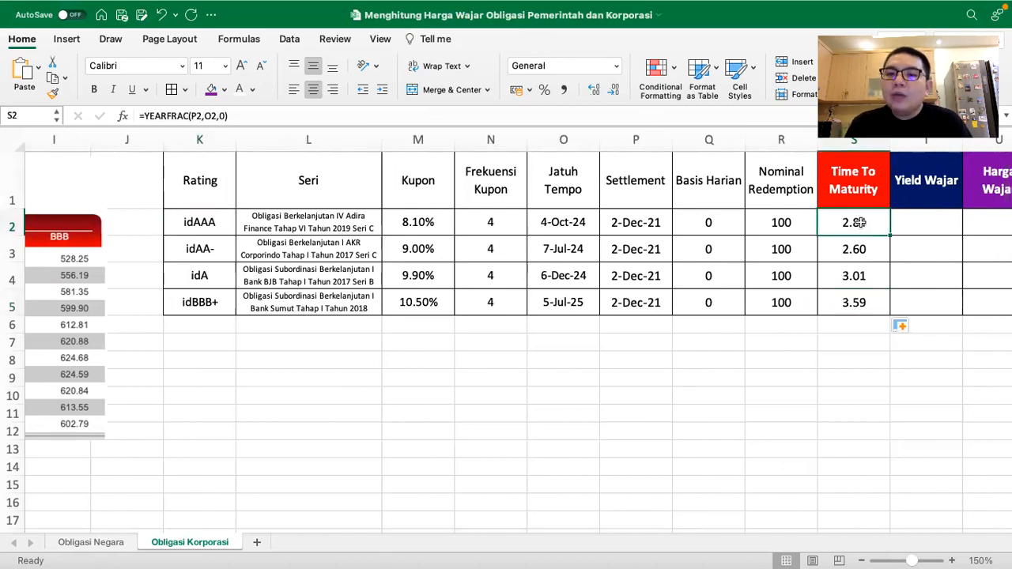
pyautogui.click(337, 346)
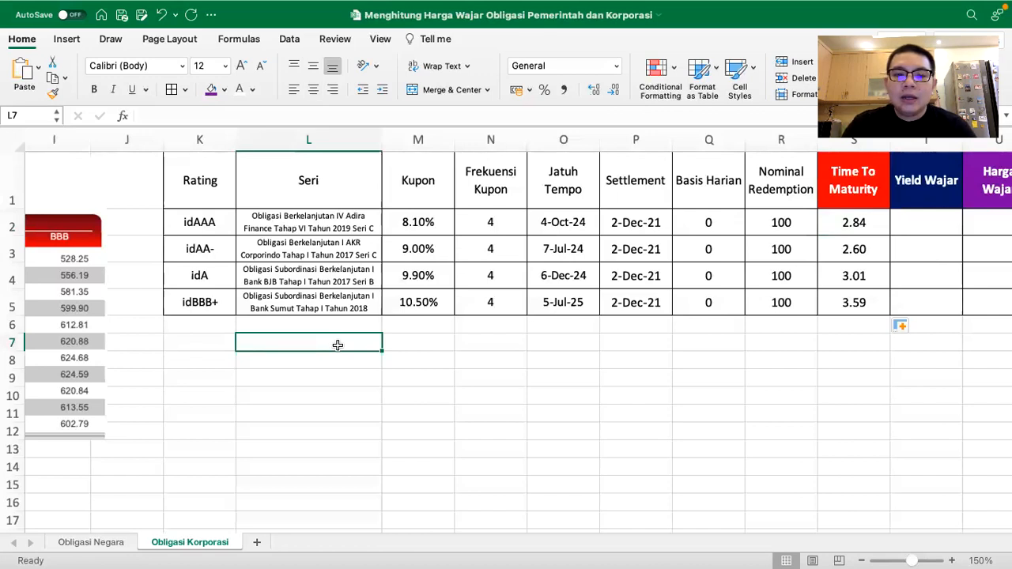
pyautogui.write('SUN IBPA')
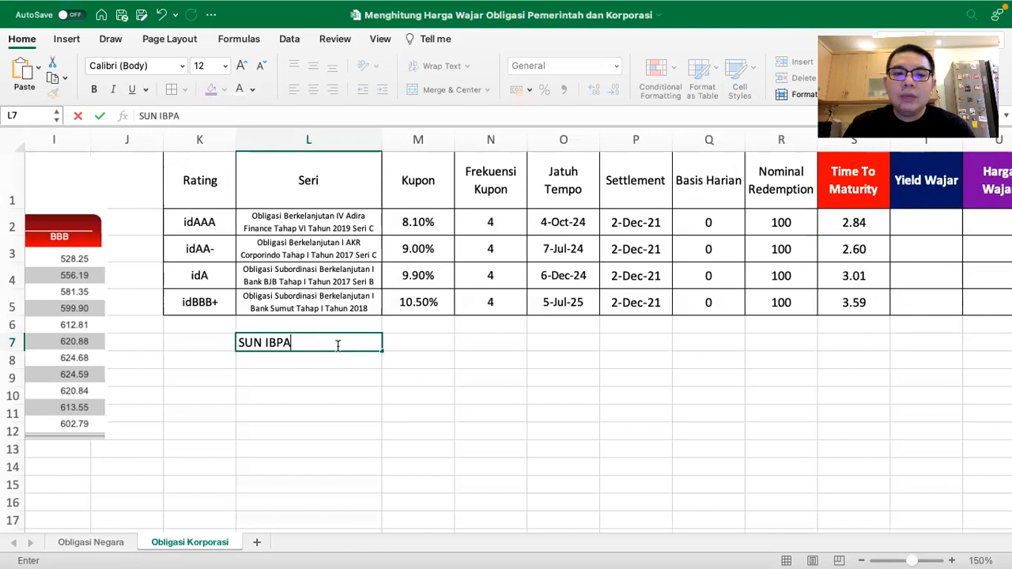
pyautogui.press('Return')
pyautogui.press('Left')
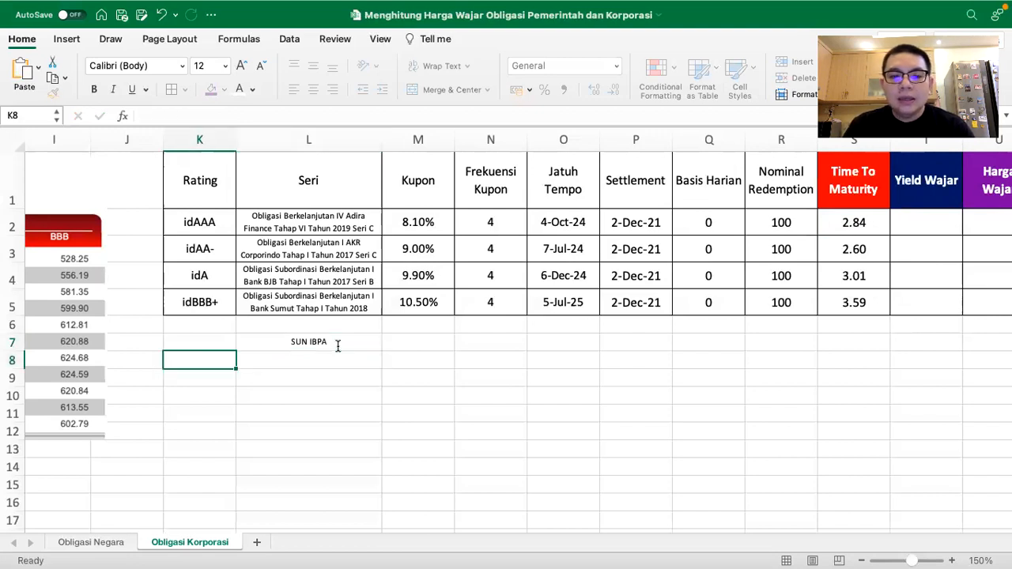
pyautogui.press('Right')
pyautogui.press('Up')
pyautogui.press('Delete')
# Step: Enter the tenor label "3 tahun" in Q7 below the bond table
pyautogui.press('Right')
pyautogui.press('Right')
pyautogui.press('Right')
pyautogui.press('Right')
pyautogui.press('Right')
pyautogui.write('3 tahu')
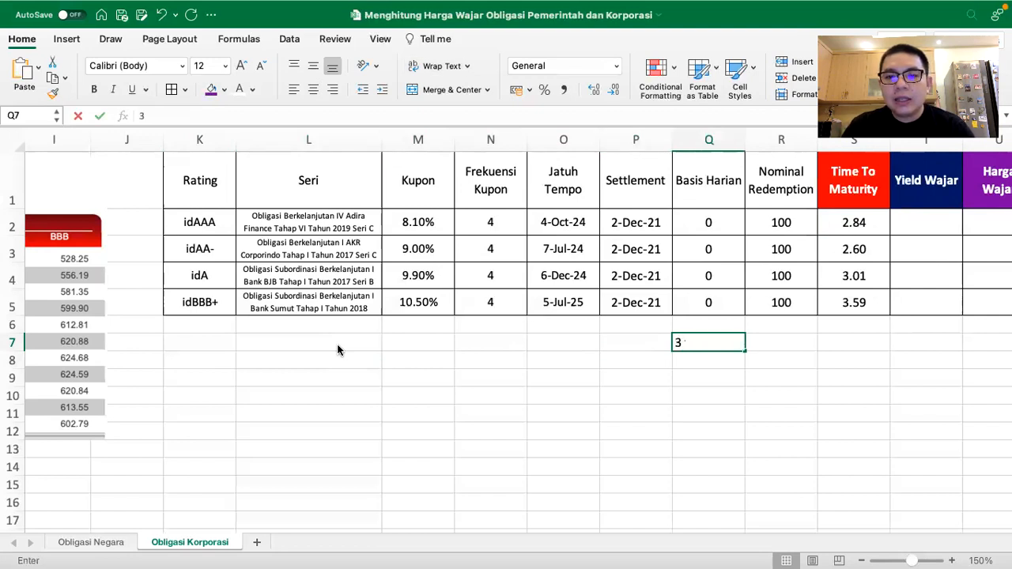
pyautogui.press('Return')
pyautogui.write('SUN')
pyautogui.press('BackSpace')
pyautogui.write('UN')
pyautogui.press('Return')
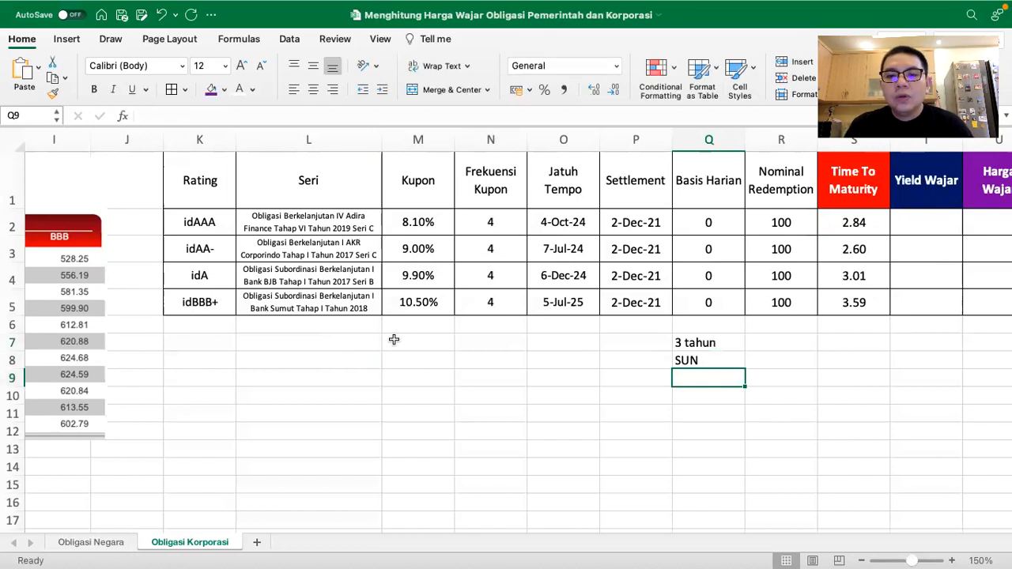
pyautogui.hscroll(-10, 394, 339)
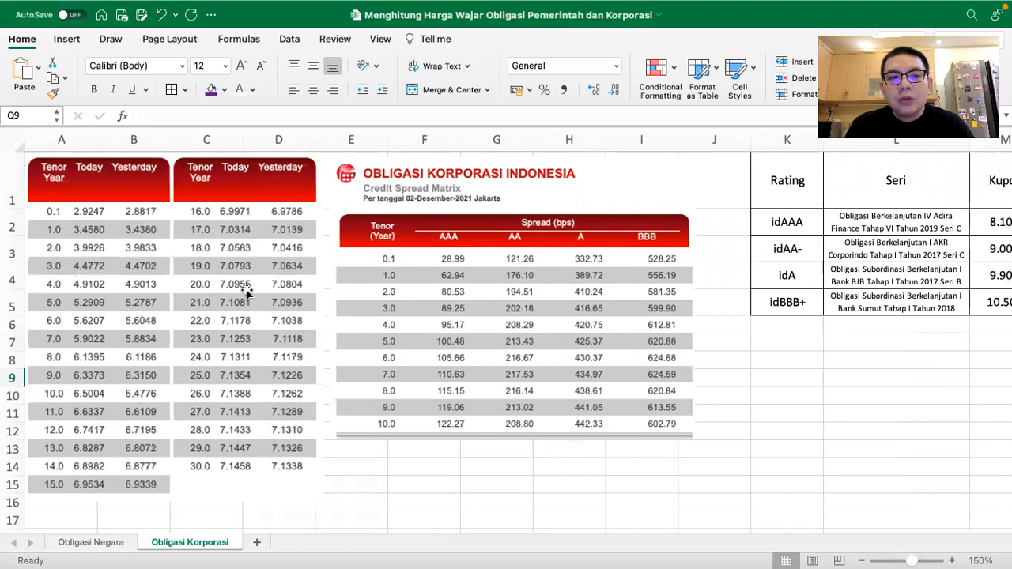
pyautogui.hscroll(10, 247, 292)
pyautogui.click(645, 360)
pyautogui.press('Delete')
pyautogui.click(611, 336)
pyautogui.click(737, 327)
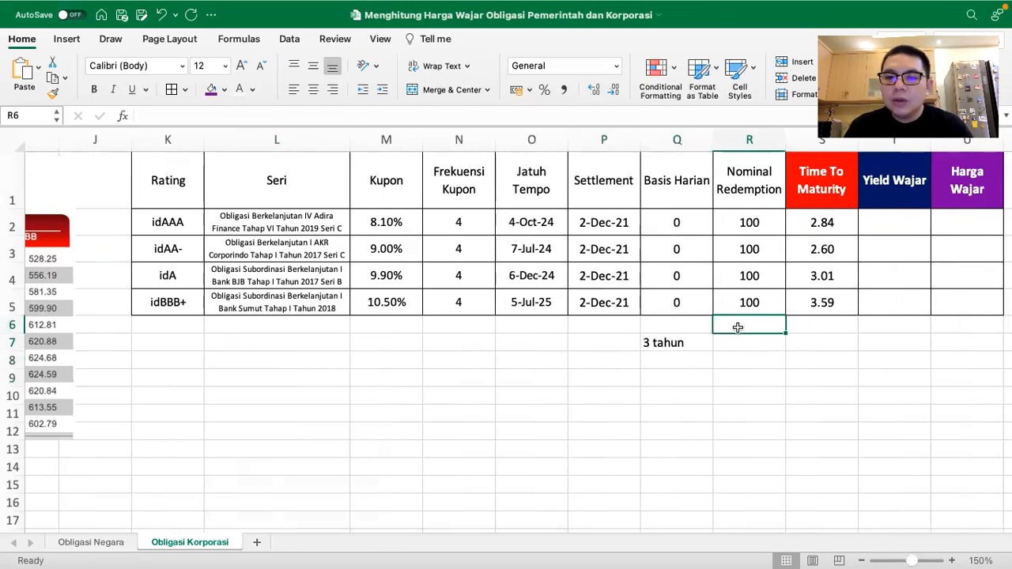
# Step: Move the "3 tahun" label from Q7 to Q8 and enter the column heading "SUN" in R7
pyautogui.click(687, 342)
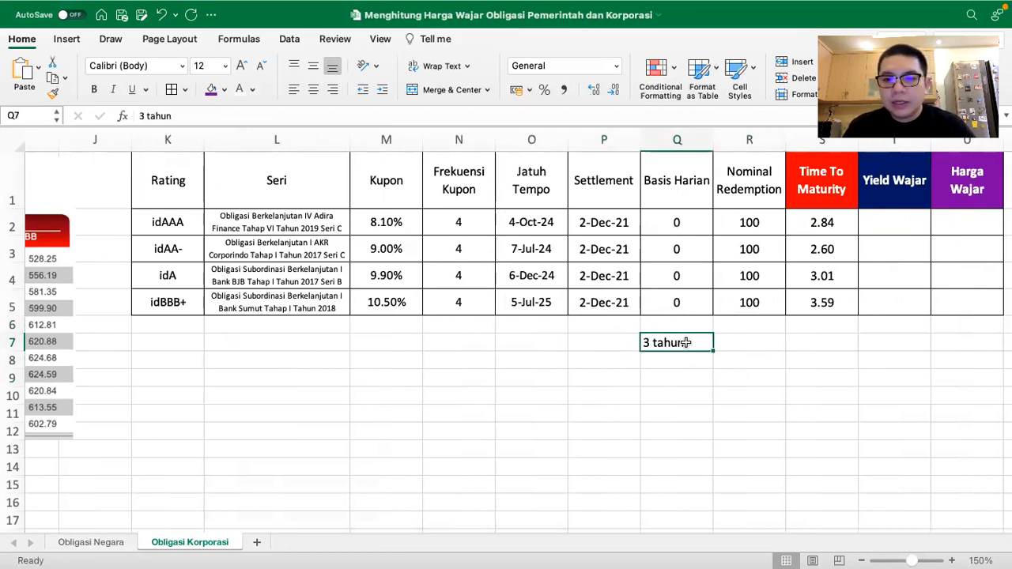
pyautogui.press('super+c')
pyautogui.press('Down')
pyautogui.press('super+v')
pyautogui.press('Up')
pyautogui.press('Right')
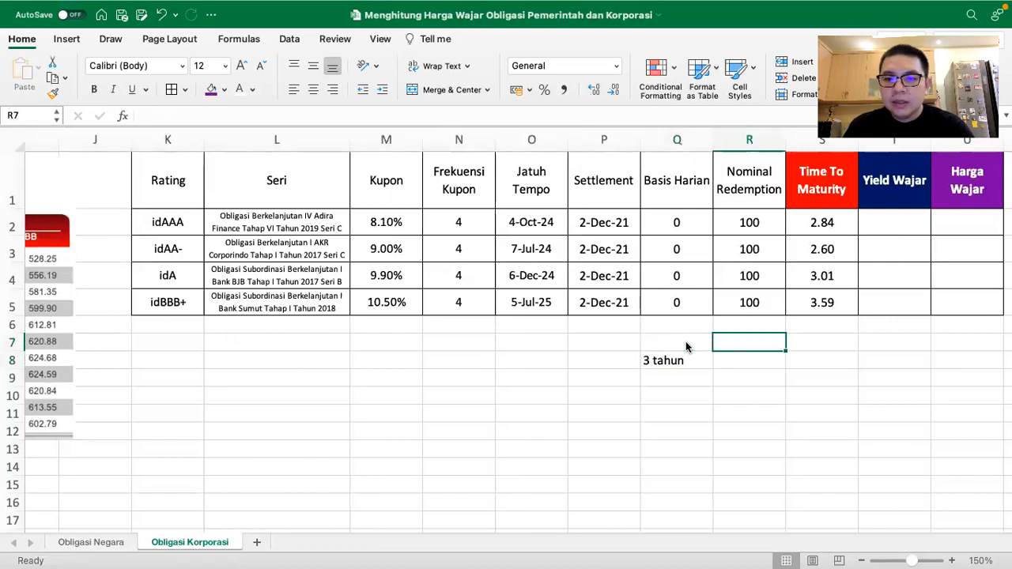
pyautogui.write('SUN')
pyautogui.press('Return')
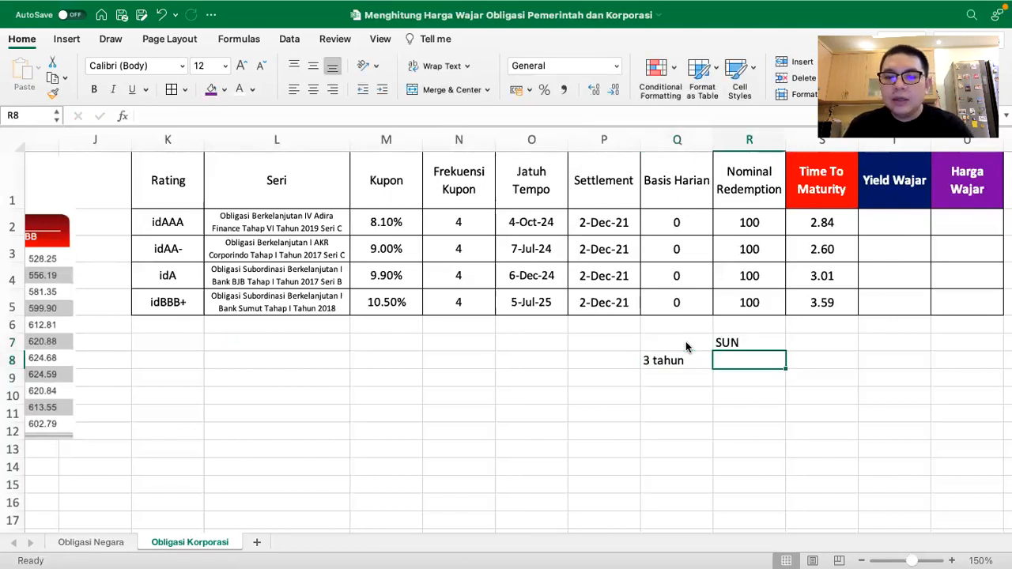
# Step: Look up today's 3-year yield in the government yield table and enter 4.47 in R8 under SUN
pyautogui.hscroll(-10, 686, 347)
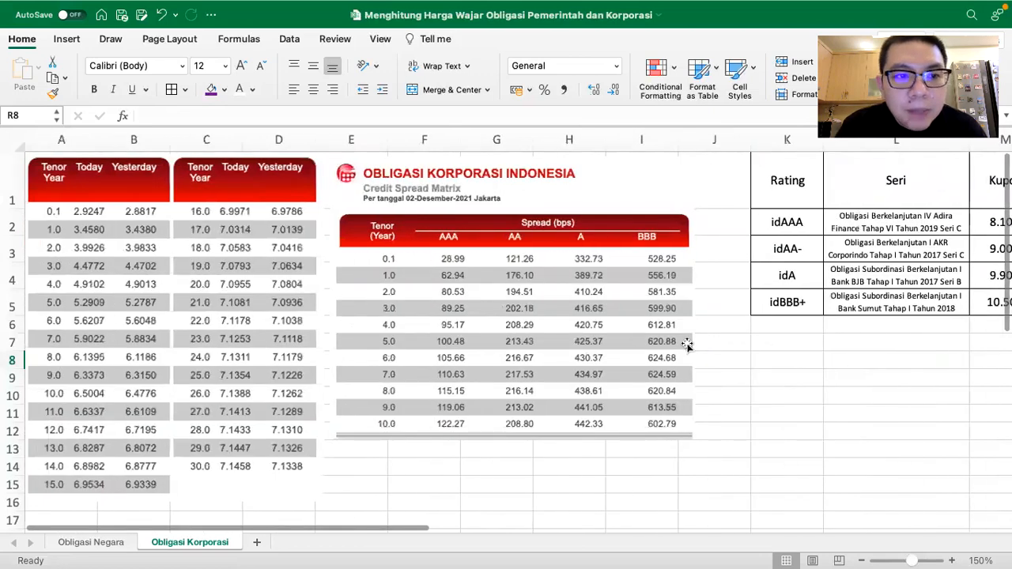
pyautogui.hscroll(10, 686, 347)
pyautogui.write('4.47')
pyautogui.press('Return')
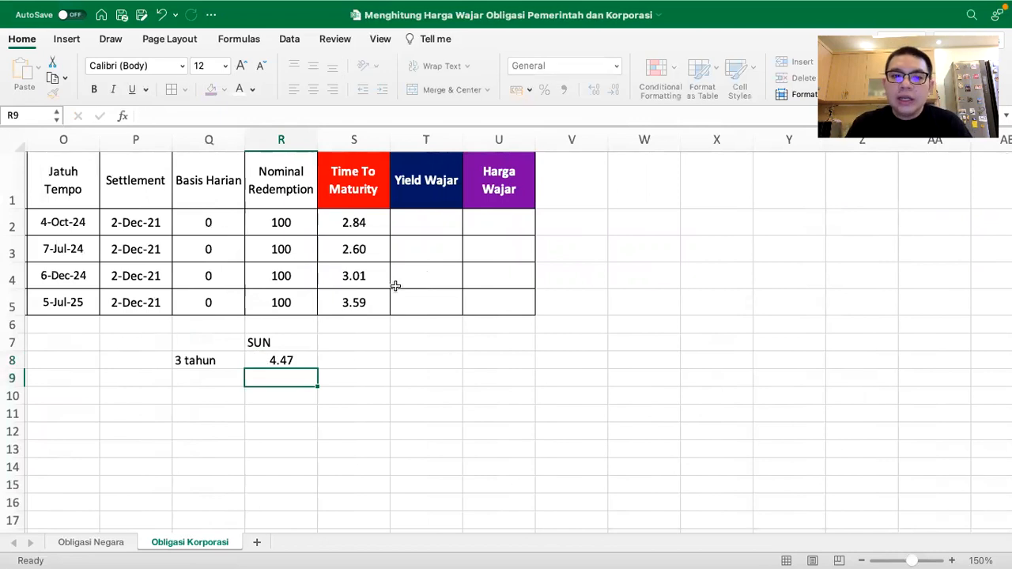
# Step: Add the second tenor label "2 tahun" in Q9, beneath "3 tahun"
pyautogui.hscroll(-1, 396, 285)
pyautogui.click(431, 223)
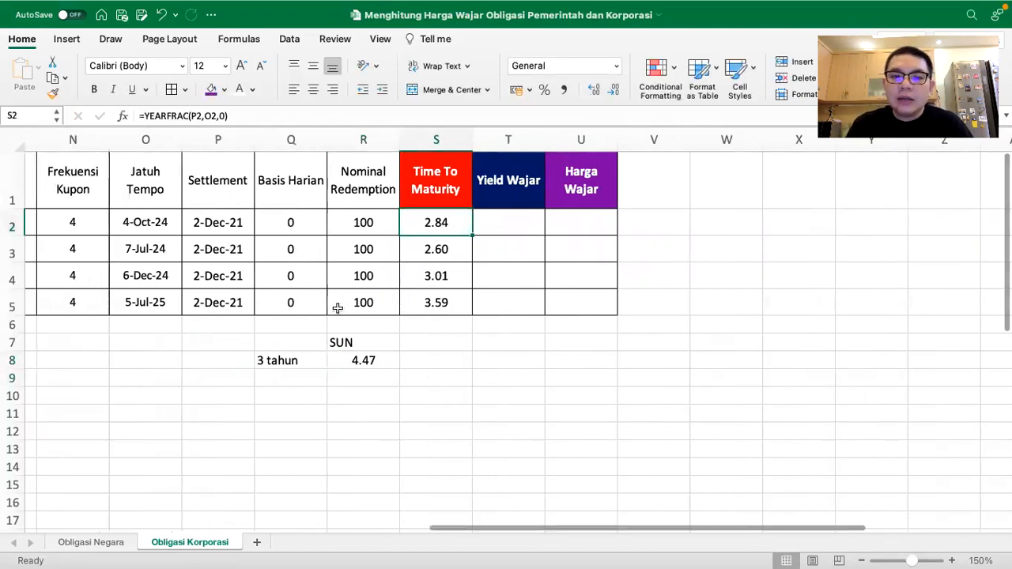
pyautogui.click(291, 361)
pyautogui.click(285, 378)
pyautogui.write('2')
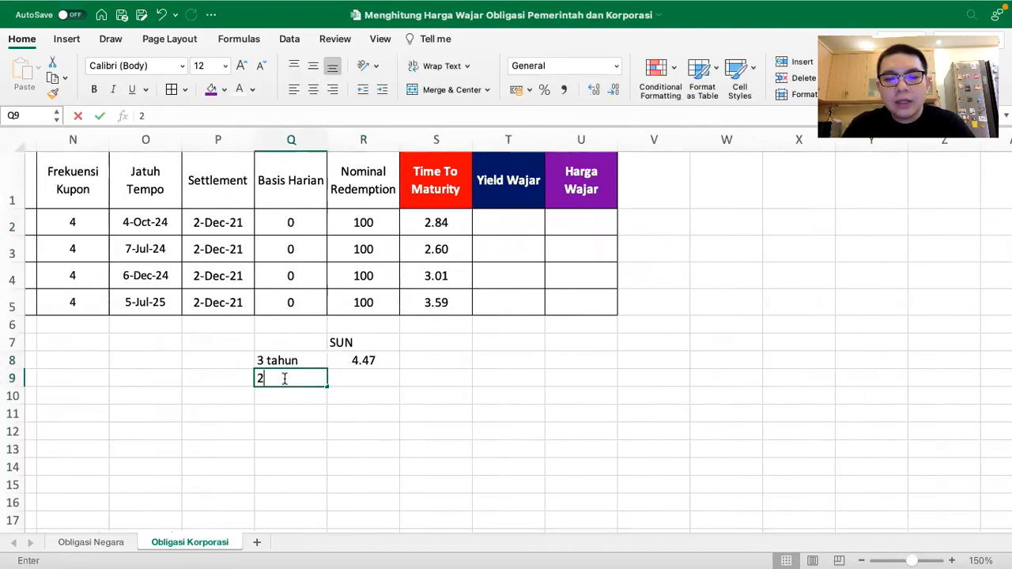
pyautogui.write(' tahun')
pyautogui.press('Return')
# Step: Look up today's 2-year yield in the government yield table and enter 3.99 in R9 under SUN
pyautogui.hscroll(-13, 285, 379)
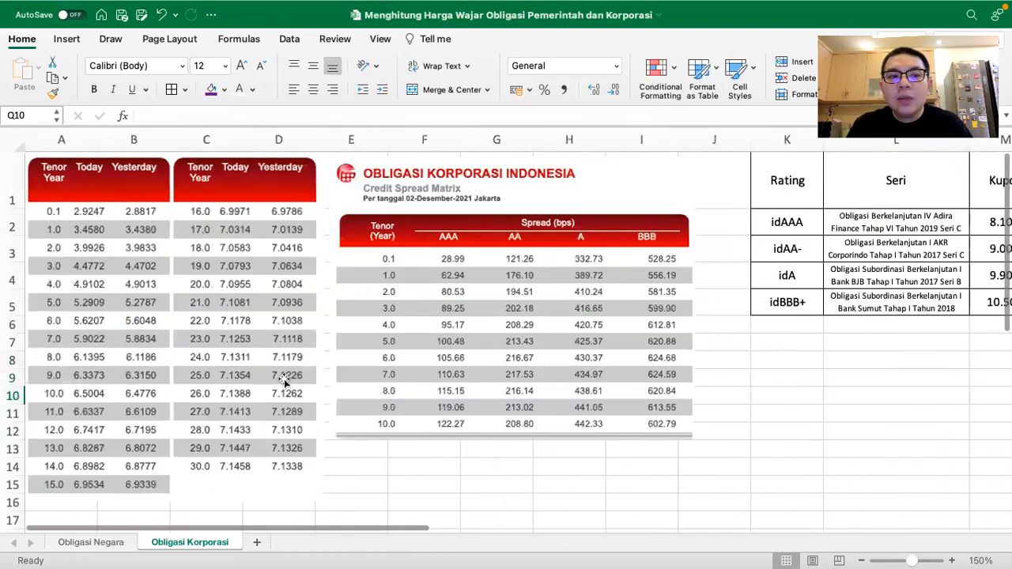
pyautogui.hscroll(5, 285, 379)
pyautogui.hscroll(5, 285, 382)
pyautogui.click(653, 374)
pyautogui.write('3.')
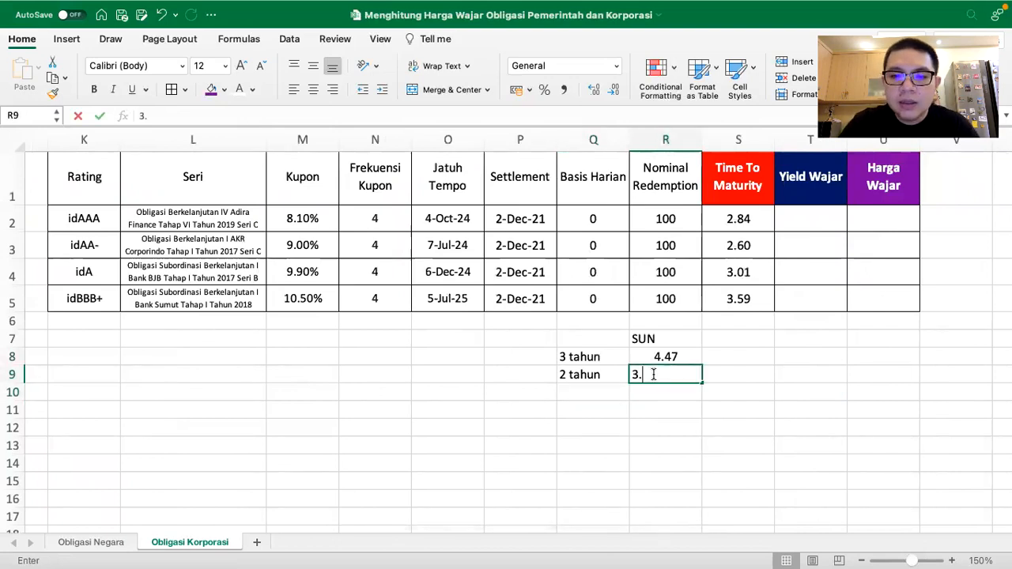
pyautogui.write('99')
pyautogui.press('Return')
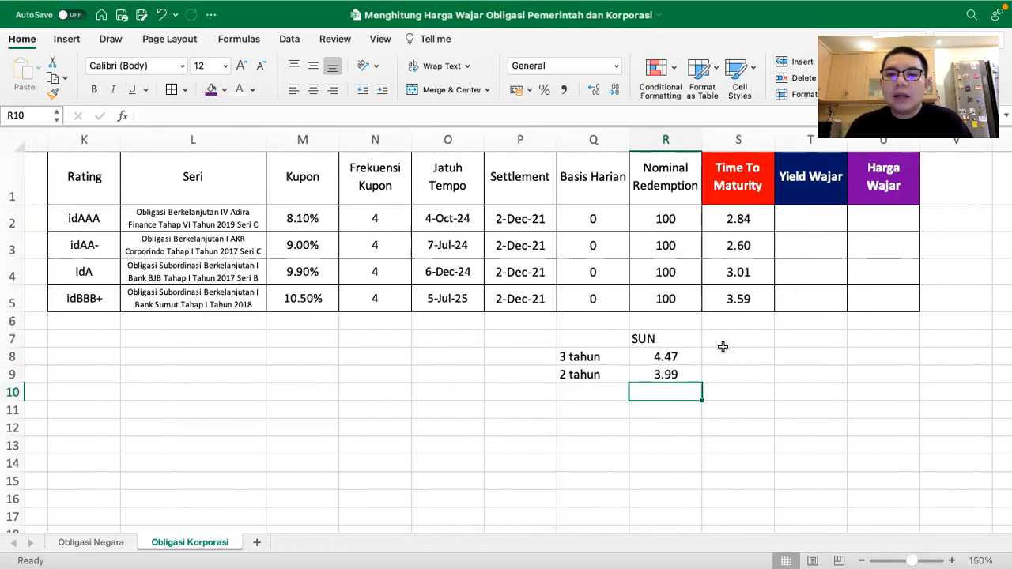
# Step: Enter the column heading "AAA" in S7 beside SUN, matching the first bond's rating
pyautogui.click(110, 216)
pyautogui.click(724, 339)
pyautogui.write('AAA')
pyautogui.click(515, 391)
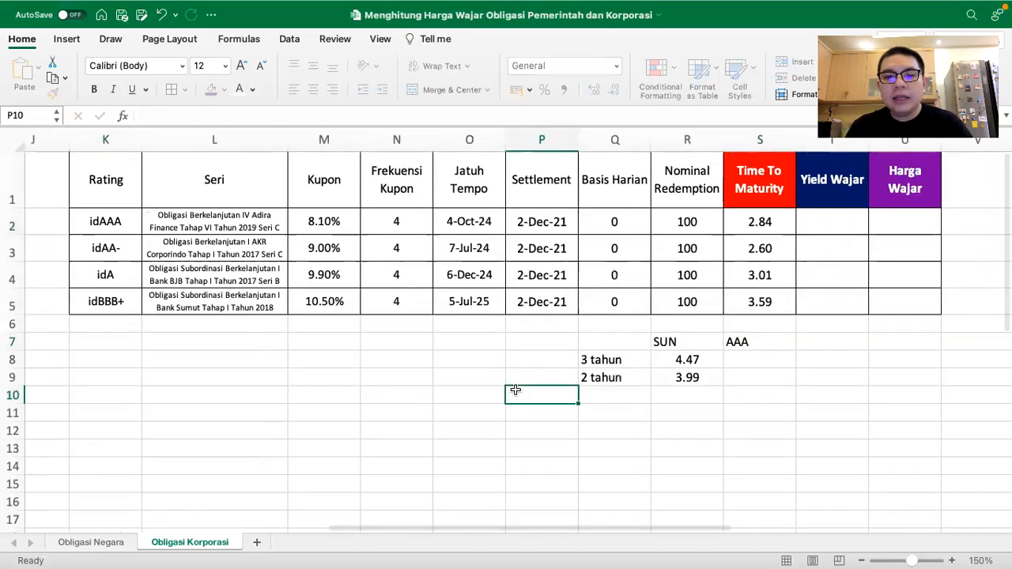
# Step: Examine the corporate spread table for the AAA spreads at the 2-year and 3-year tenors
pyautogui.hscroll(-10, 515, 390)
pyautogui.scroll(5, 427, 327)
pyautogui.hscroll(-2, 506, 305)
pyautogui.hscroll(2, 547, 324)
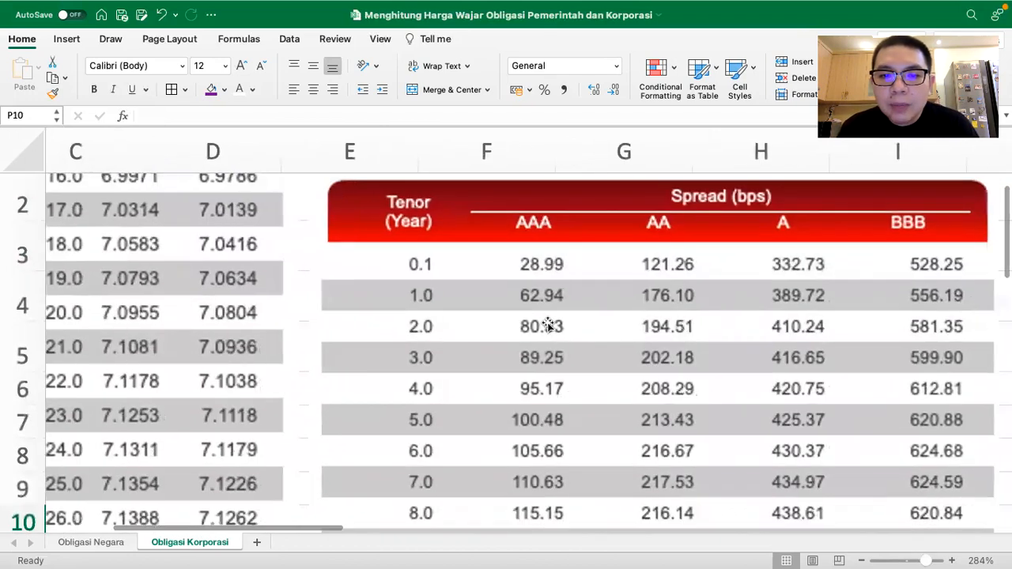
pyautogui.hscroll(4, 608, 345)
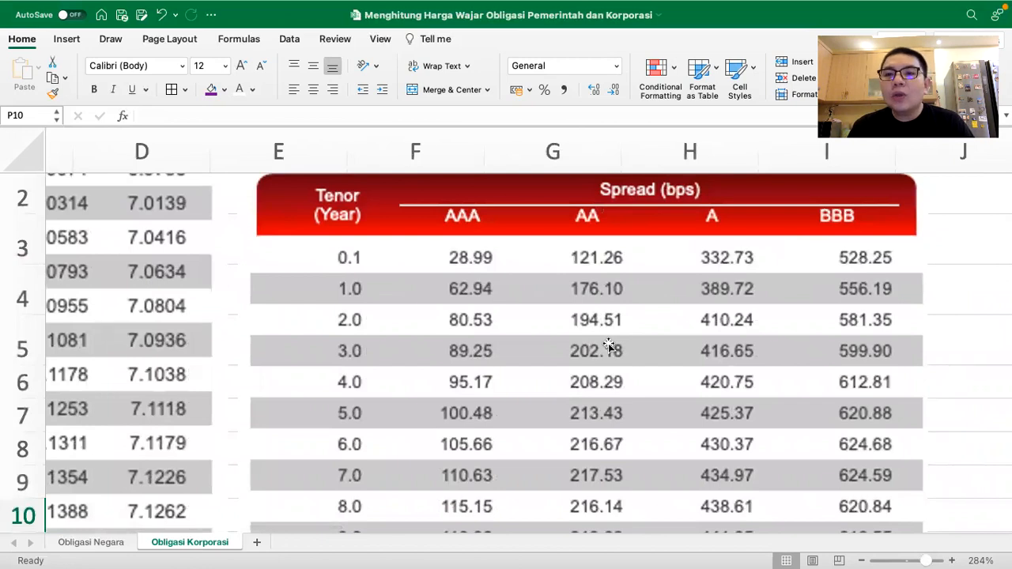
pyautogui.scroll(-1, 608, 345)
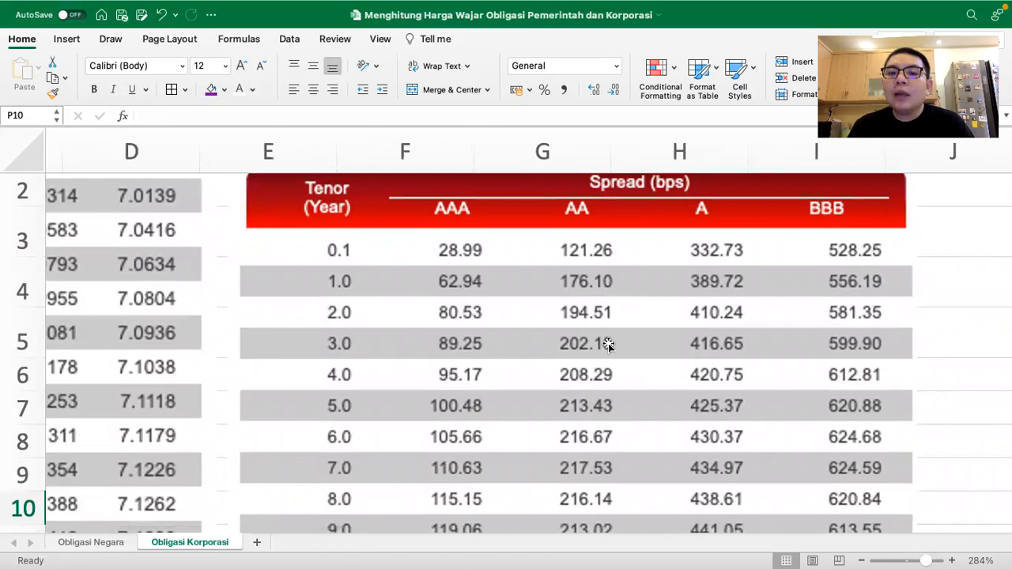
pyautogui.hscroll(10, 608, 345)
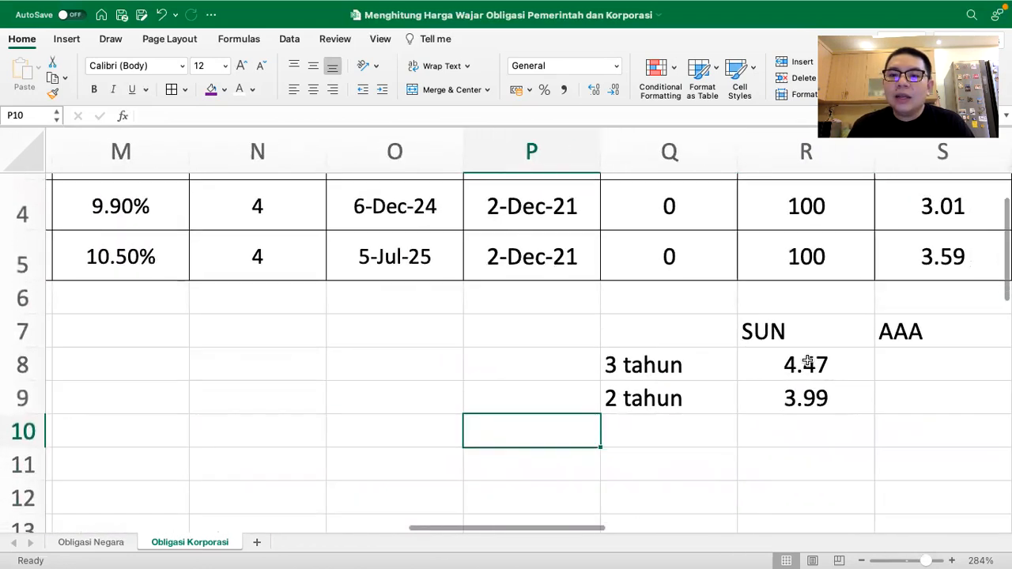
# Step: Look up the 3-year AAA spread and enter =89.25/100 in S8 under AAA
pyautogui.click(785, 365)
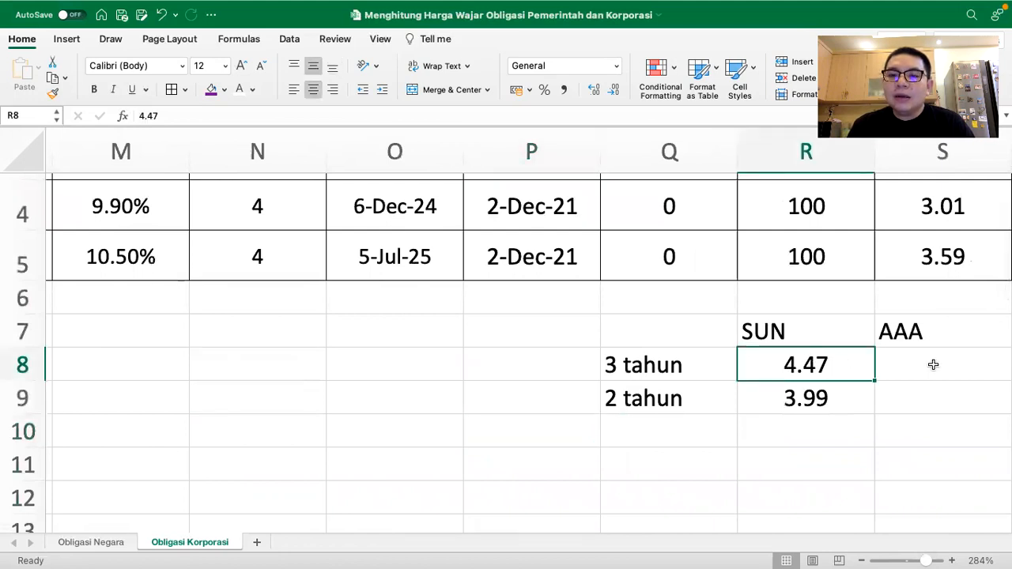
pyautogui.click(933, 365)
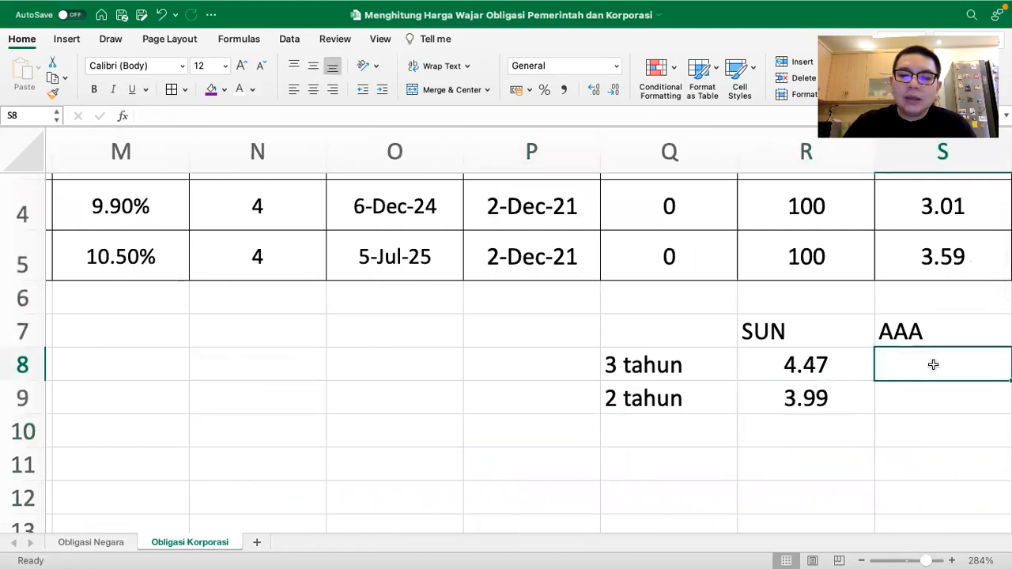
pyautogui.write('=')
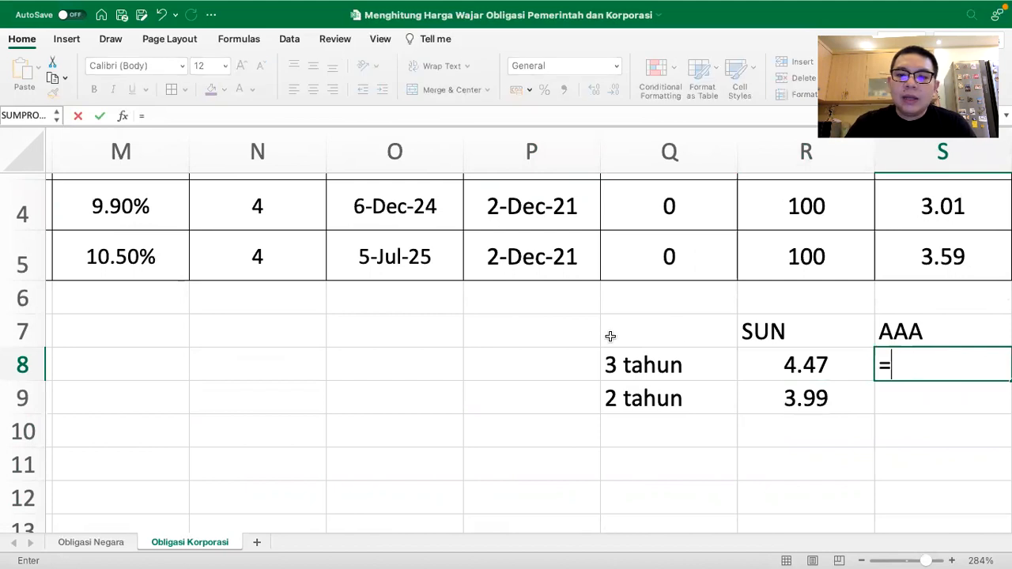
pyautogui.hscroll(-8, 610, 337)
pyautogui.hscroll(-5, 610, 336)
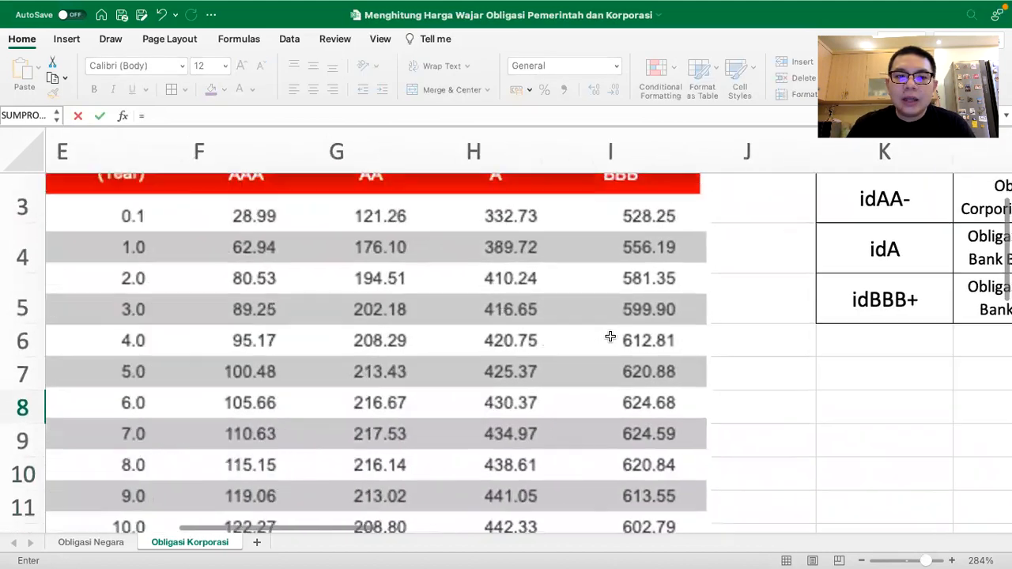
pyautogui.scroll(2, 605, 335)
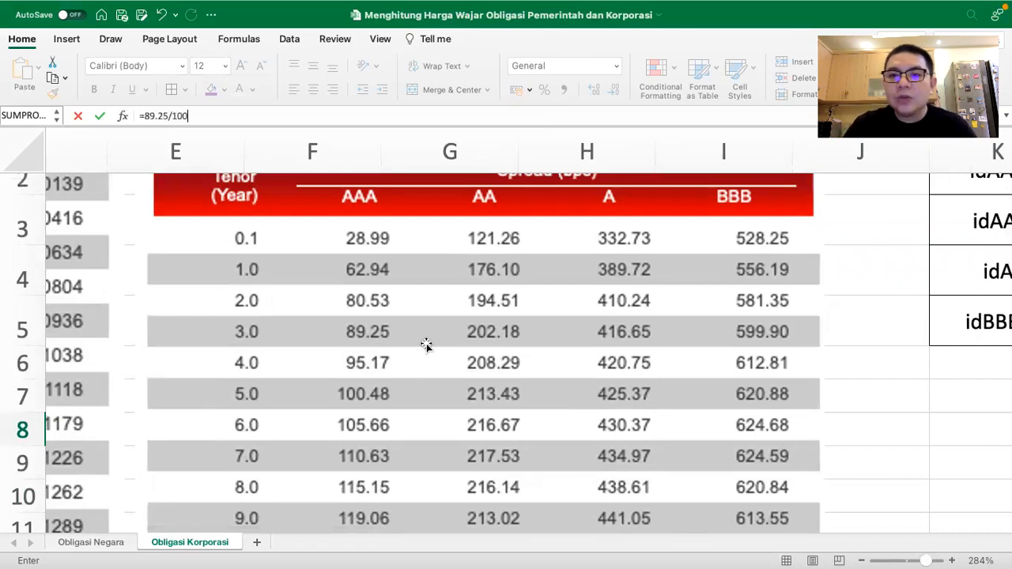
pyautogui.press('Return')
pyautogui.hscroll(2, 431, 355)
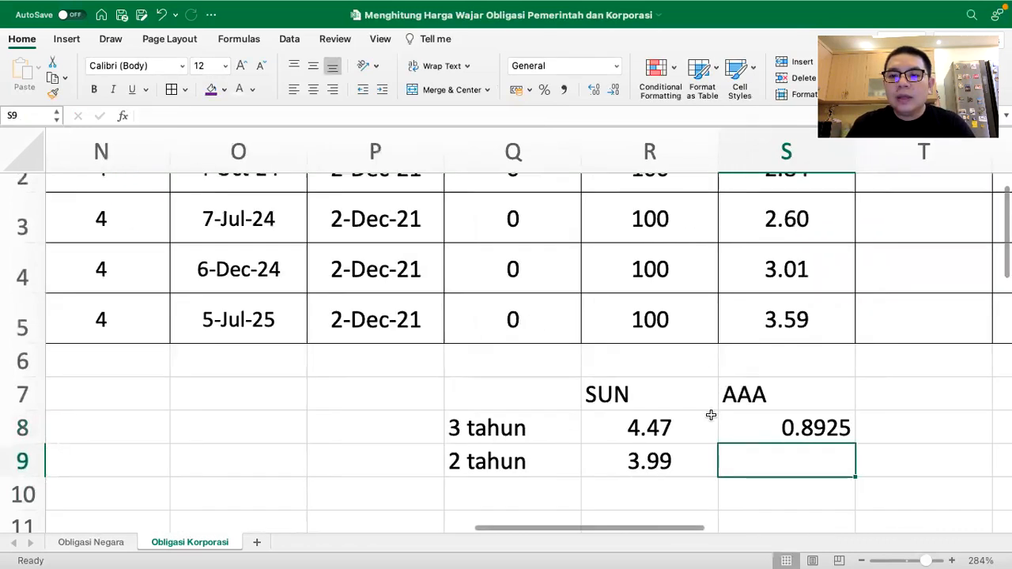
# Step: Try a percent format on the 3-year AAA spread in S8, undo it, and centre the value
pyautogui.click(781, 428)
pyautogui.click(544, 89)
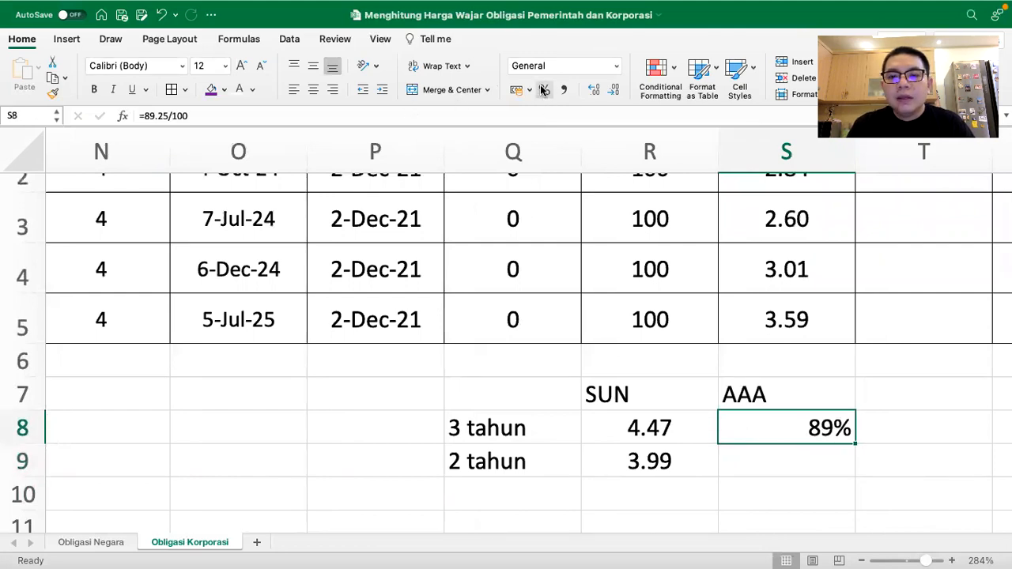
pyautogui.press('super+z')
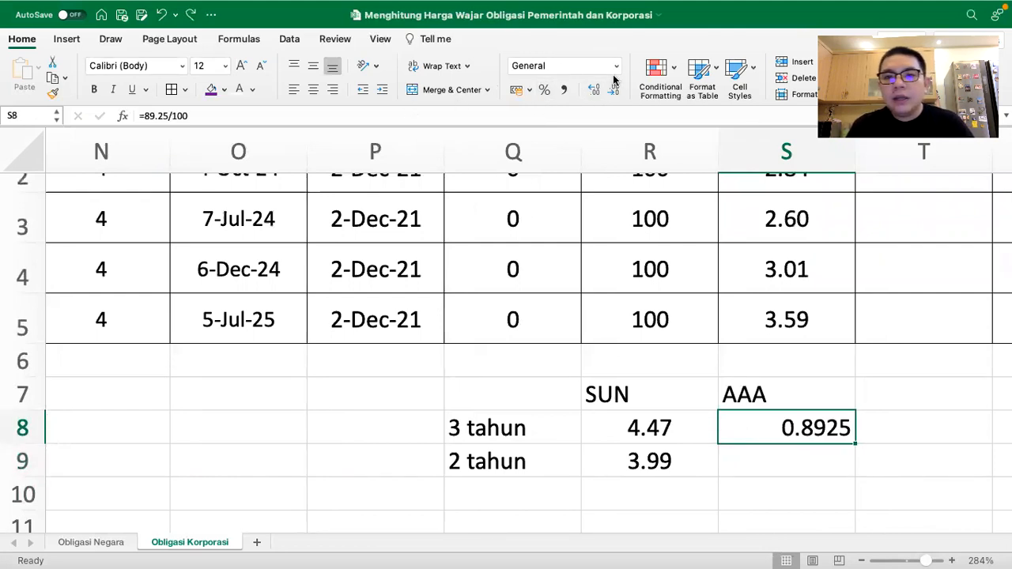
pyautogui.click(314, 90)
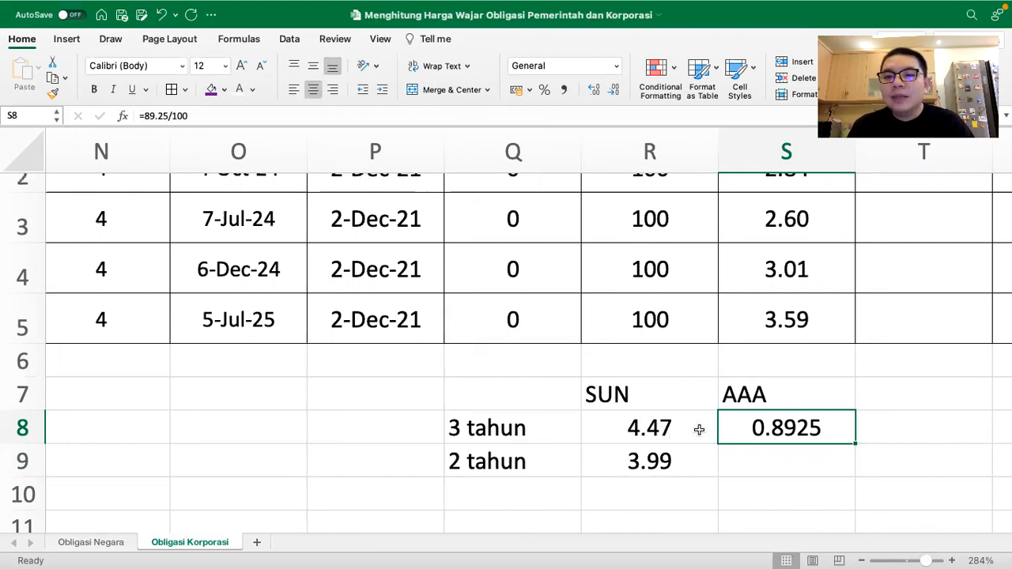
pyautogui.click(886, 424)
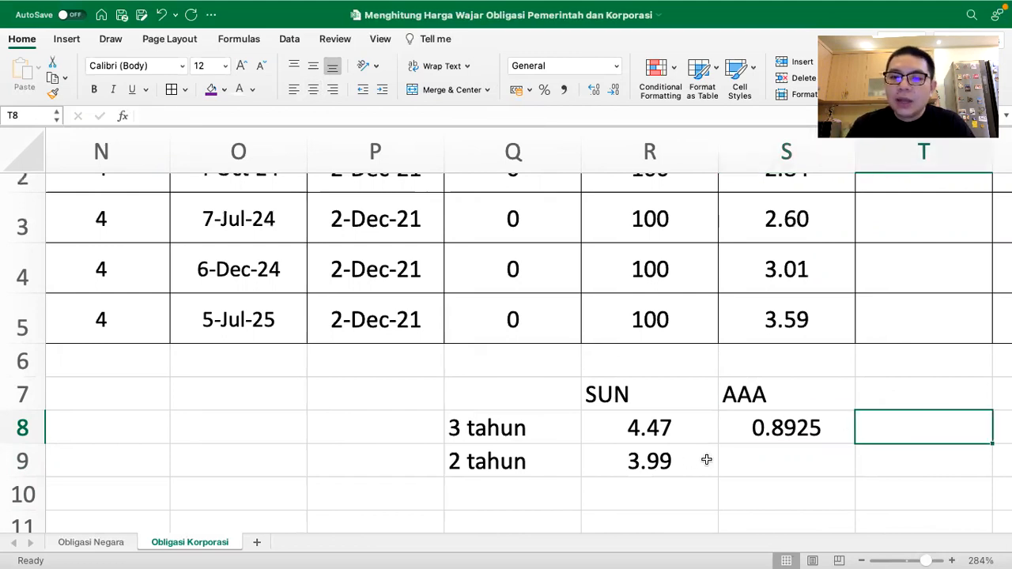
# Step: Look up the 2-year AAA spread, enter =80.53/100 in S9, and centre the value
pyautogui.hscroll(-10, 478, 435)
pyautogui.hscroll(-10, 478, 436)
pyautogui.scroll(-2, 479, 436)
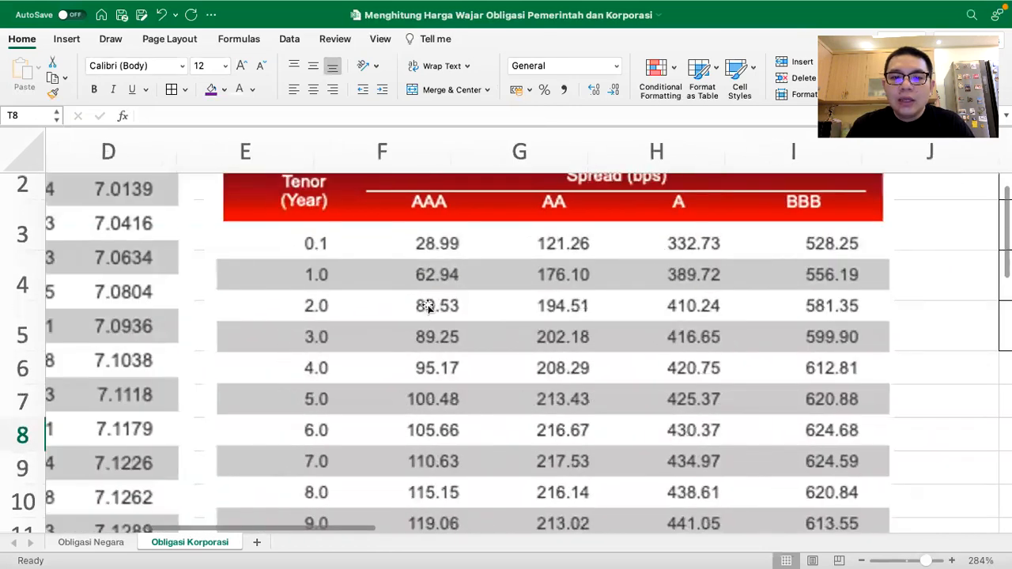
pyautogui.hscroll(10, 520, 343)
pyautogui.hscroll(10, 519, 343)
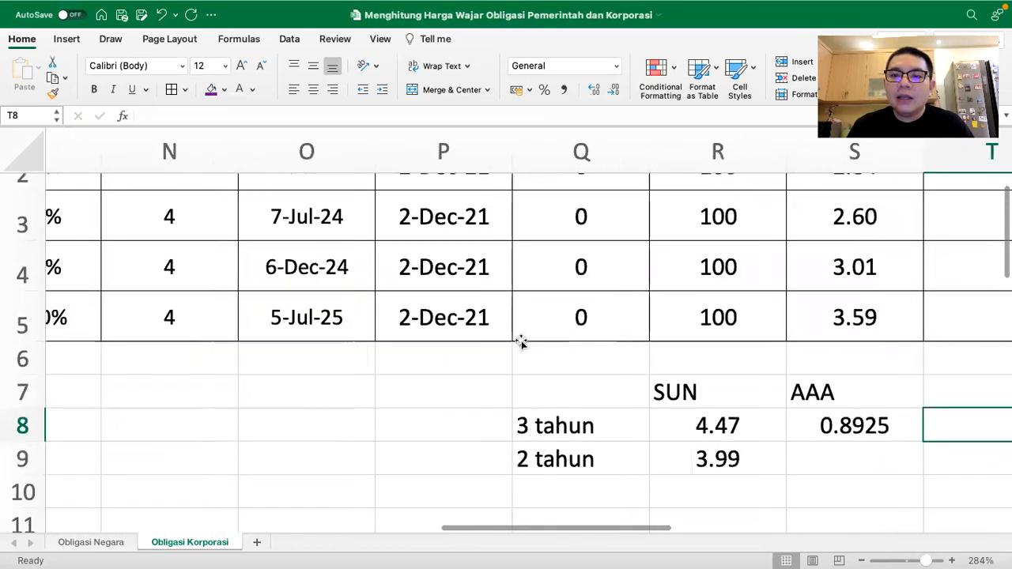
pyautogui.click(596, 450)
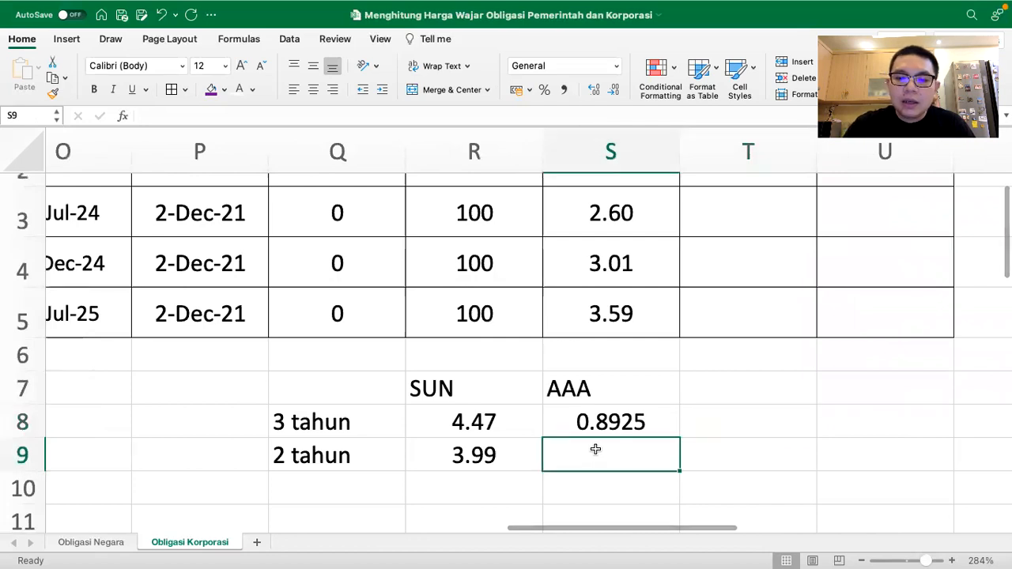
pyautogui.write('=80.53/100')
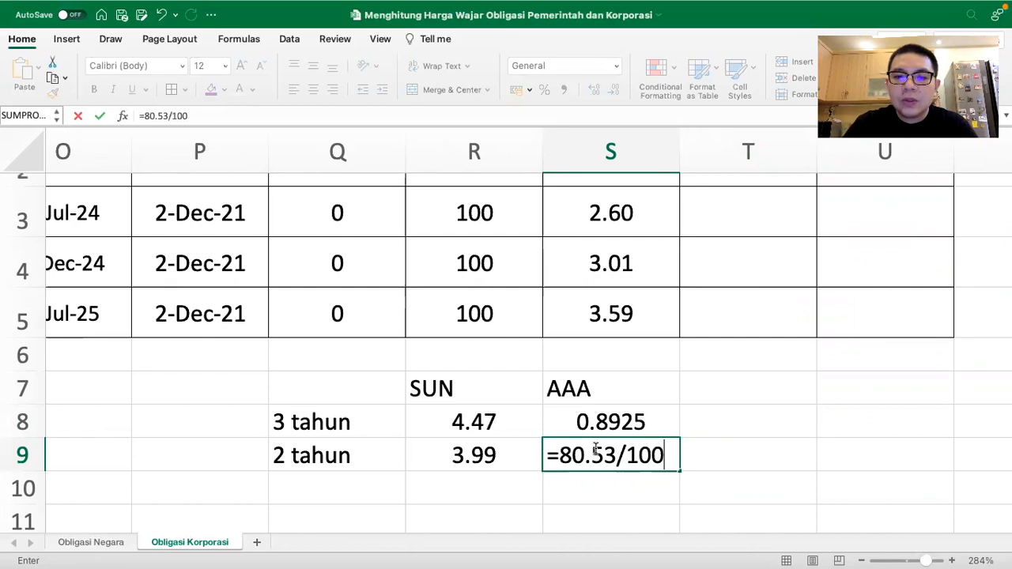
pyautogui.press('Return')
pyautogui.click(605, 455)
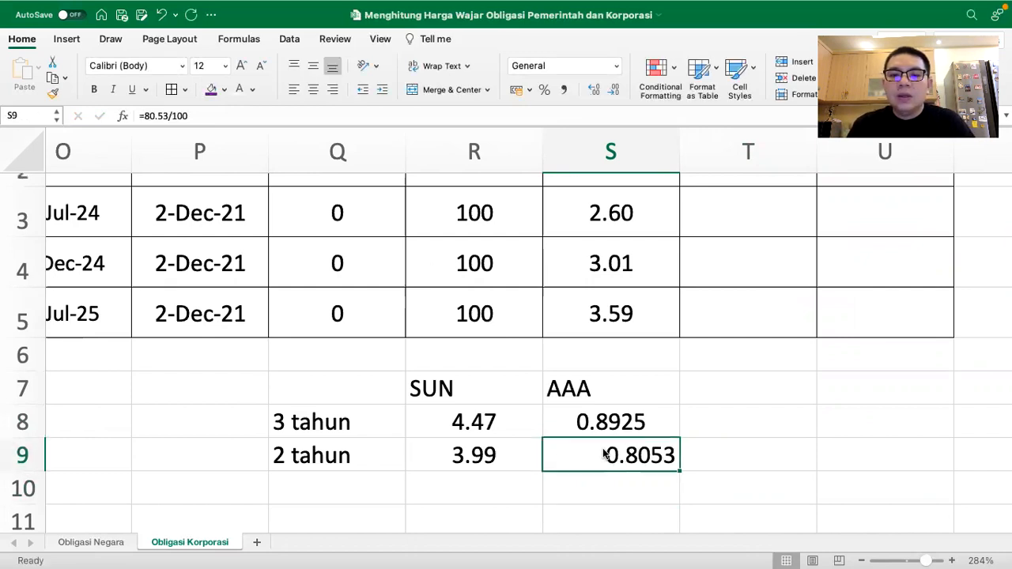
pyautogui.click(314, 90)
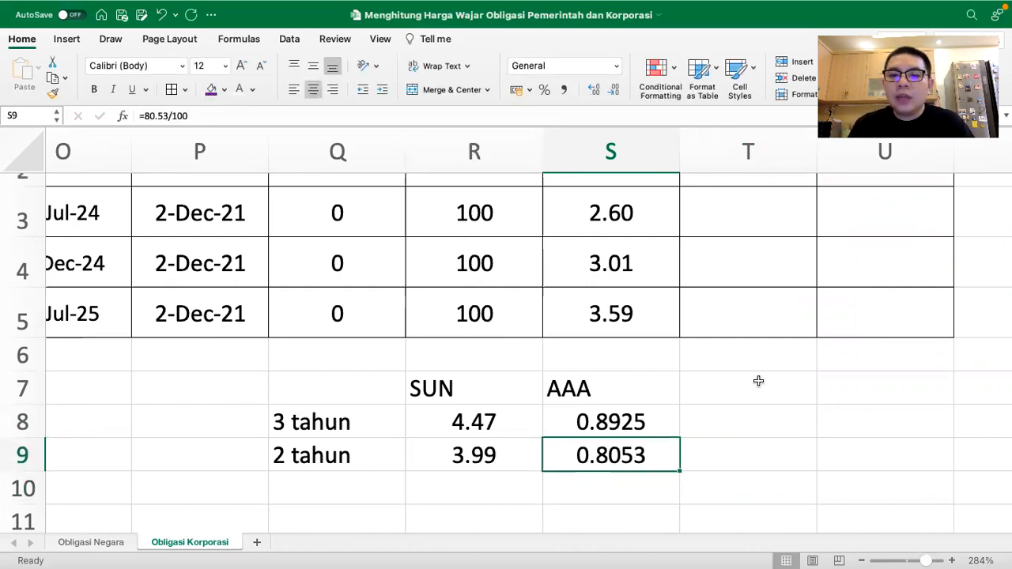
# Step: Add the AAA spread to the SUN yield with =S8+R8 in T8 and fill the formula down to T9
pyautogui.scroll(-1, 678, 428)
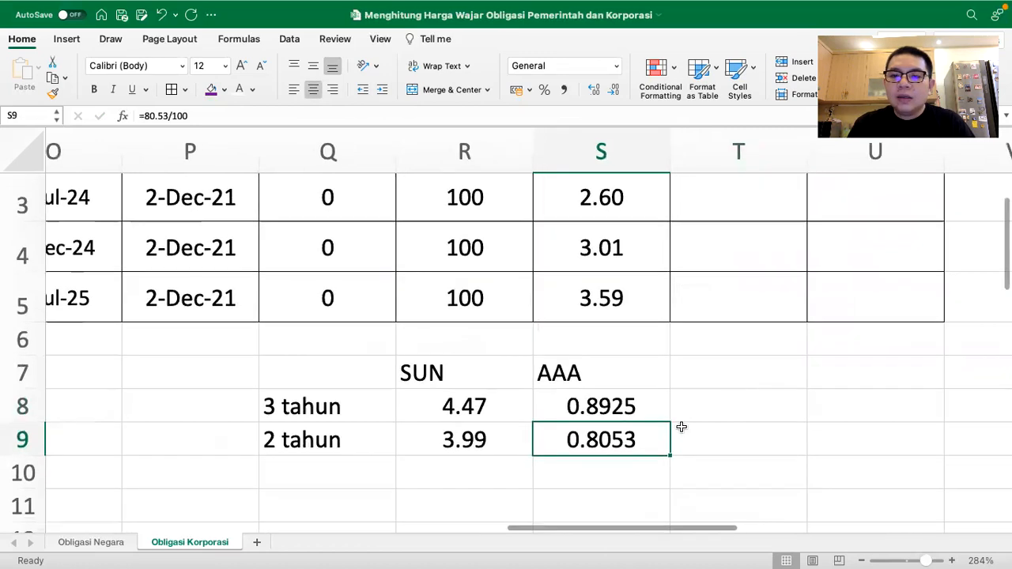
pyautogui.click(781, 365)
pyautogui.press('Down')
pyautogui.write('=')
pyautogui.press('Left')
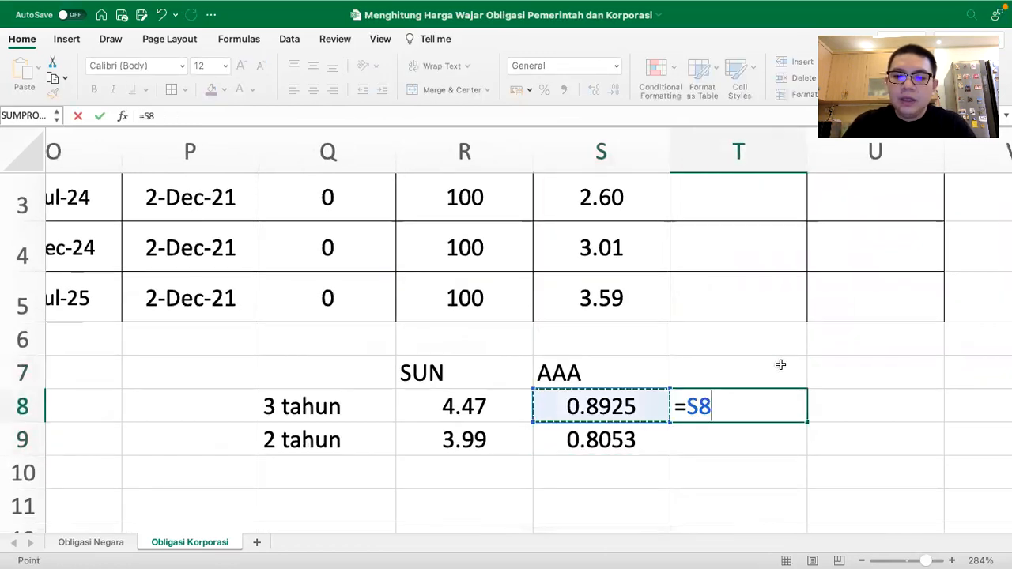
pyautogui.write('+')
pyautogui.press('Left')
pyautogui.press('Left')
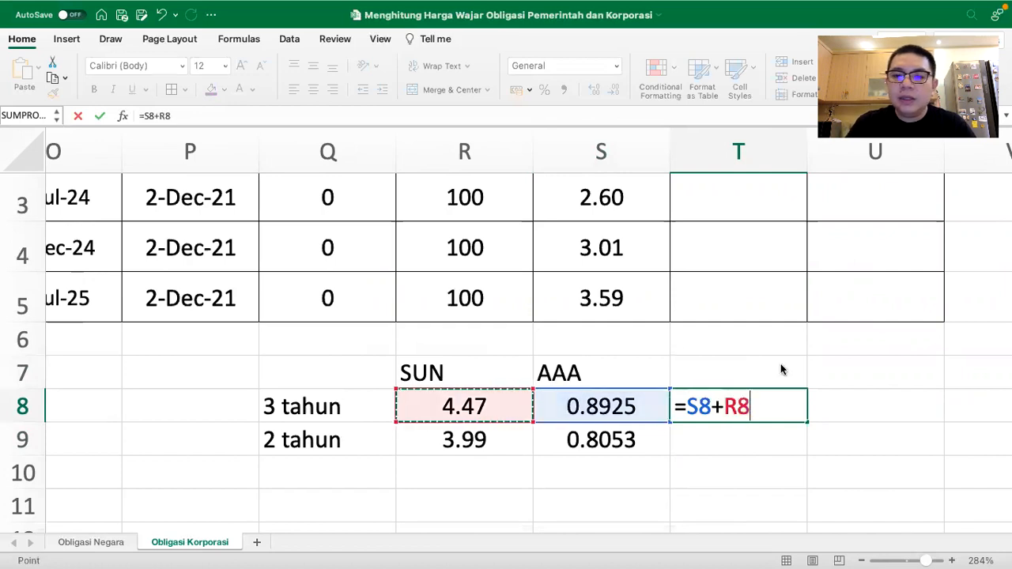
pyautogui.press('Return')
pyautogui.click(765, 404)
pyautogui.moveTo(805, 422); pyautogui.dragTo(802, 446)
# Step: Examine the SUN yields, AAA spreads and their sums against the first bond's time to maturity
pyautogui.scroll(3, 728, 399)
pyautogui.hscroll(-3, 728, 400)
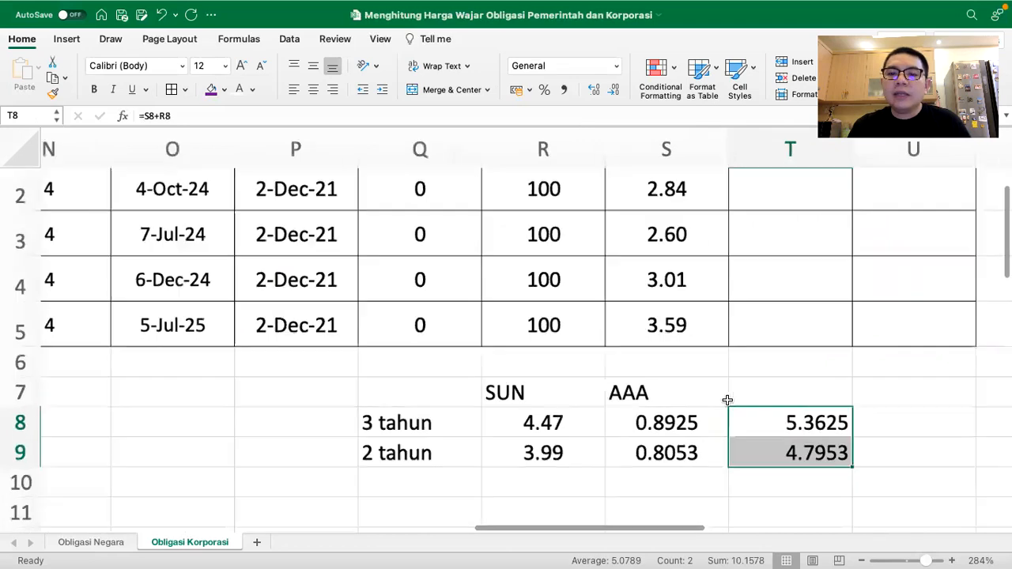
pyautogui.scroll(-3, 728, 401)
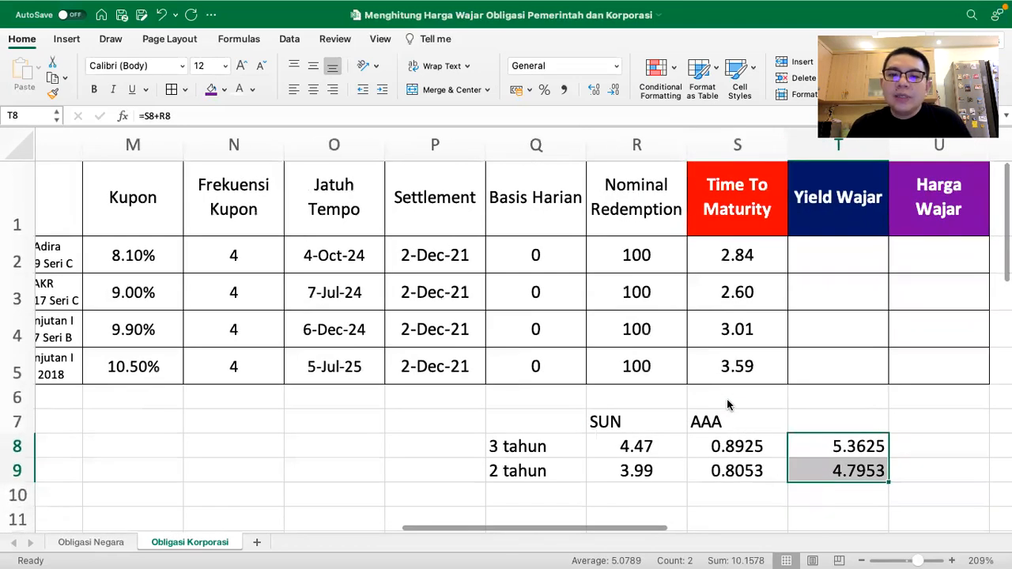
pyautogui.click(642, 446)
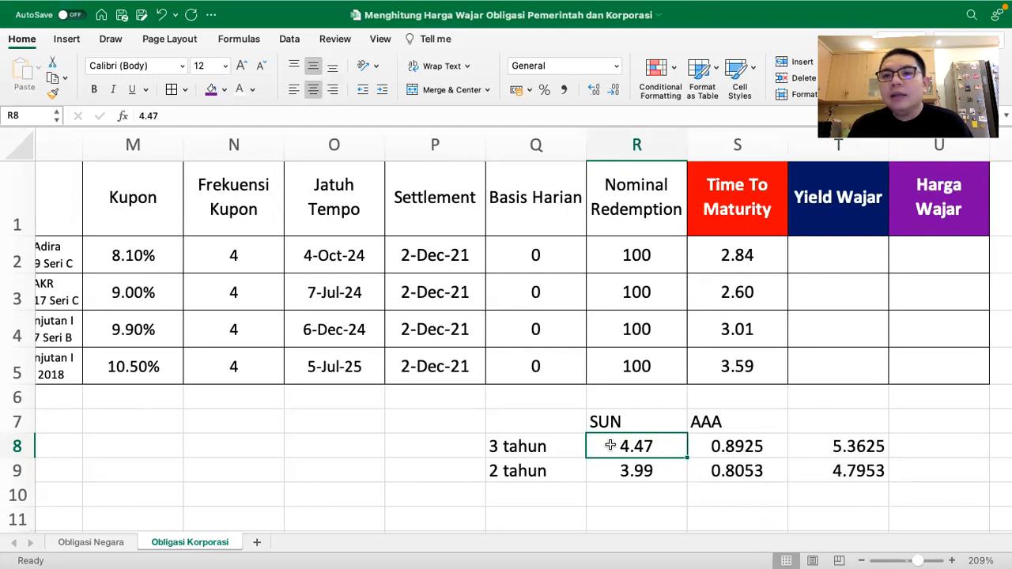
pyautogui.click(739, 415)
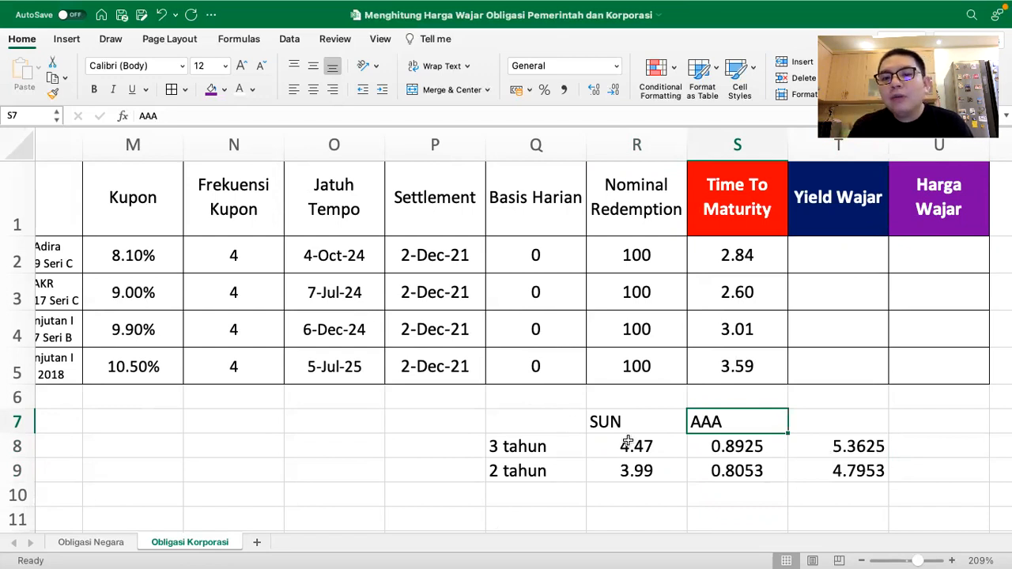
pyautogui.click(732, 465)
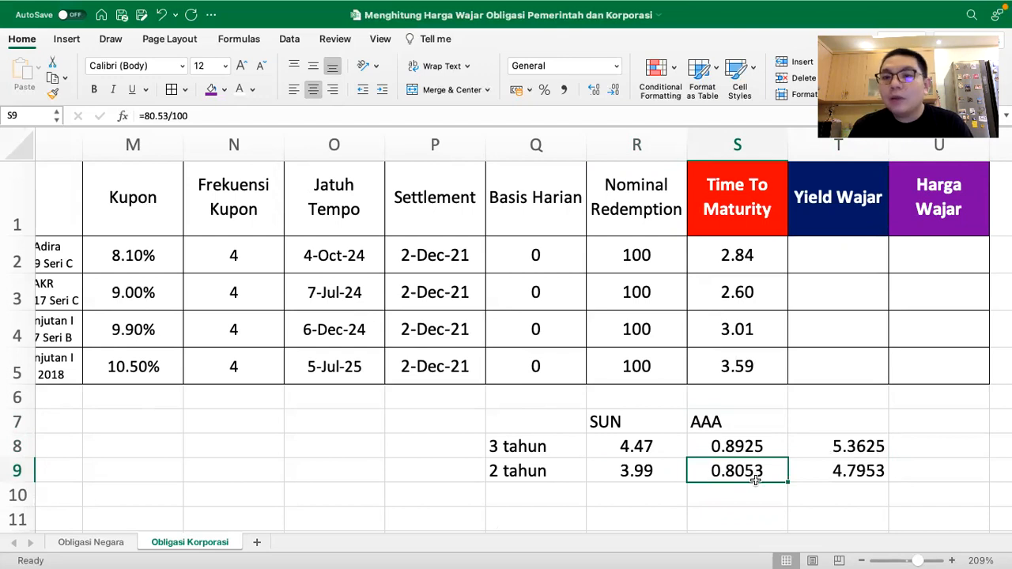
pyautogui.click(845, 447)
pyautogui.click(860, 470)
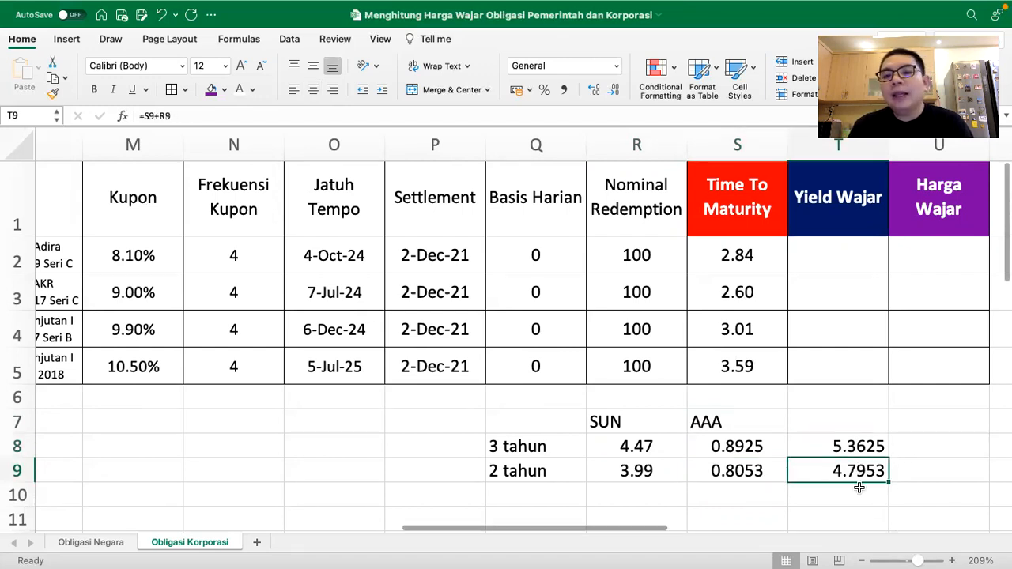
pyautogui.click(722, 254)
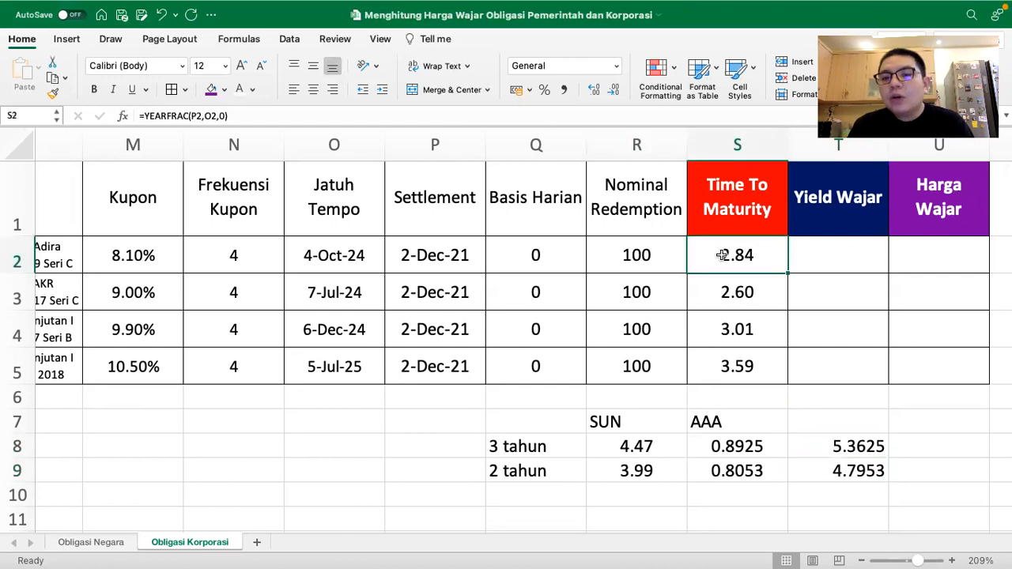
pyautogui.click(867, 444)
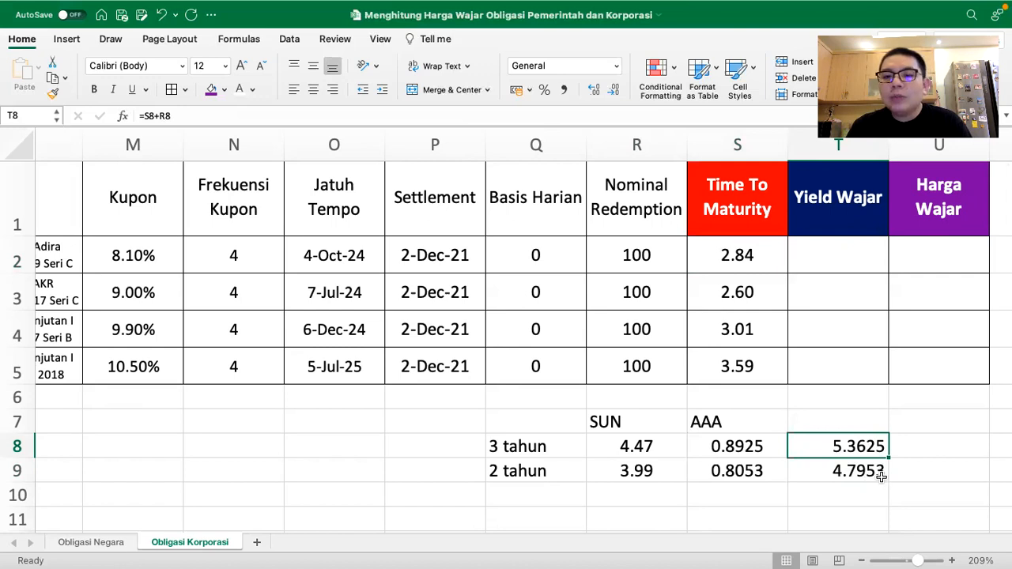
pyautogui.click(752, 254)
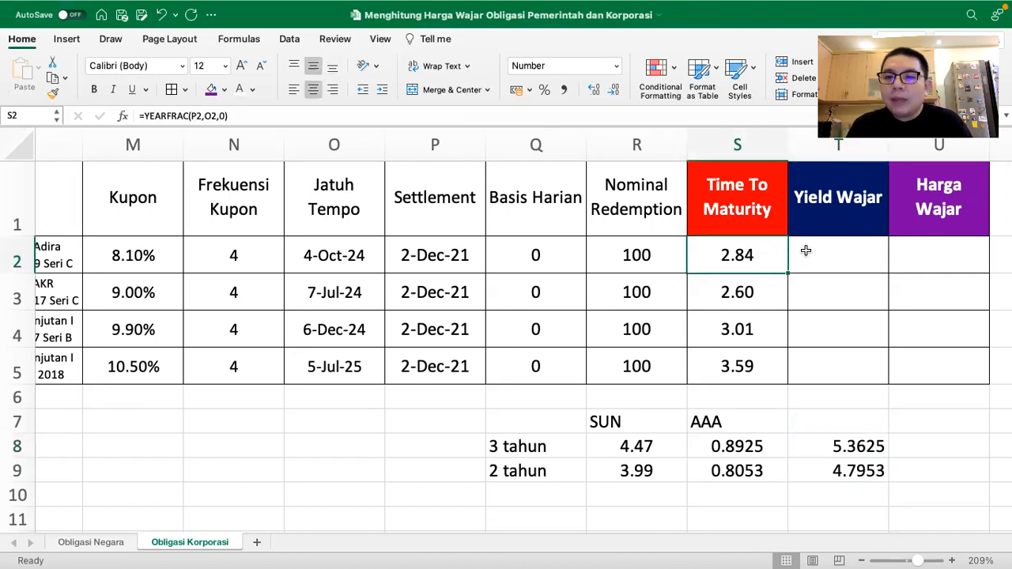
# Step: Enter 5.1% as the first bond's fair yield in T2 and show it with one decimal place
pyautogui.click(804, 251)
pyautogui.write('5.1')
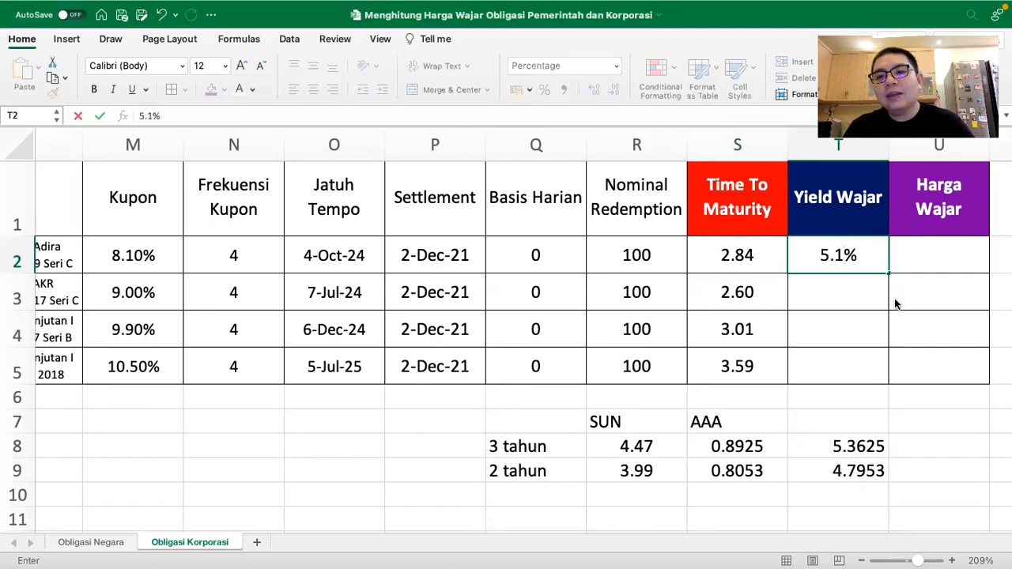
pyautogui.press('Return')
pyautogui.click(857, 263)
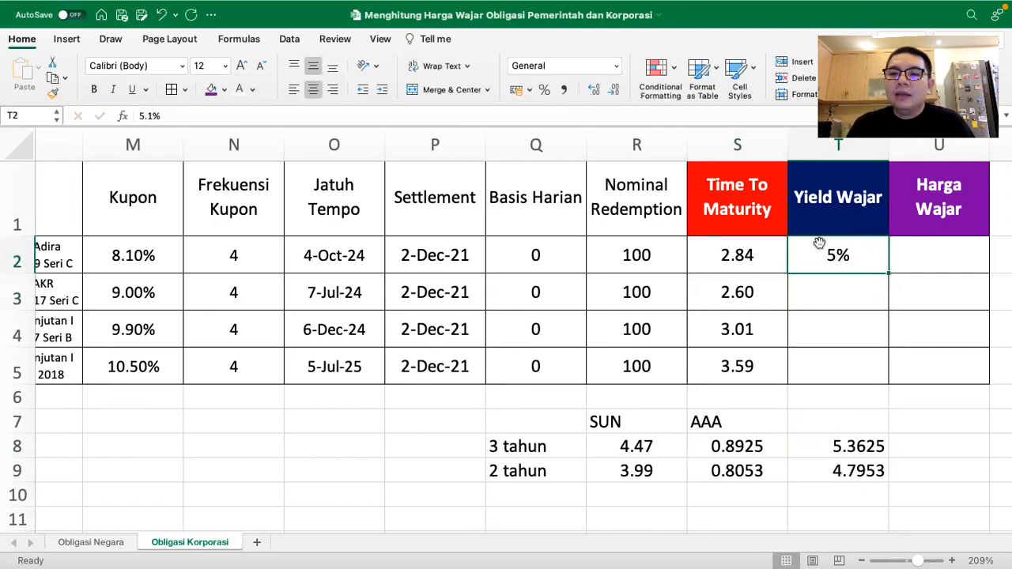
pyautogui.click(594, 89)
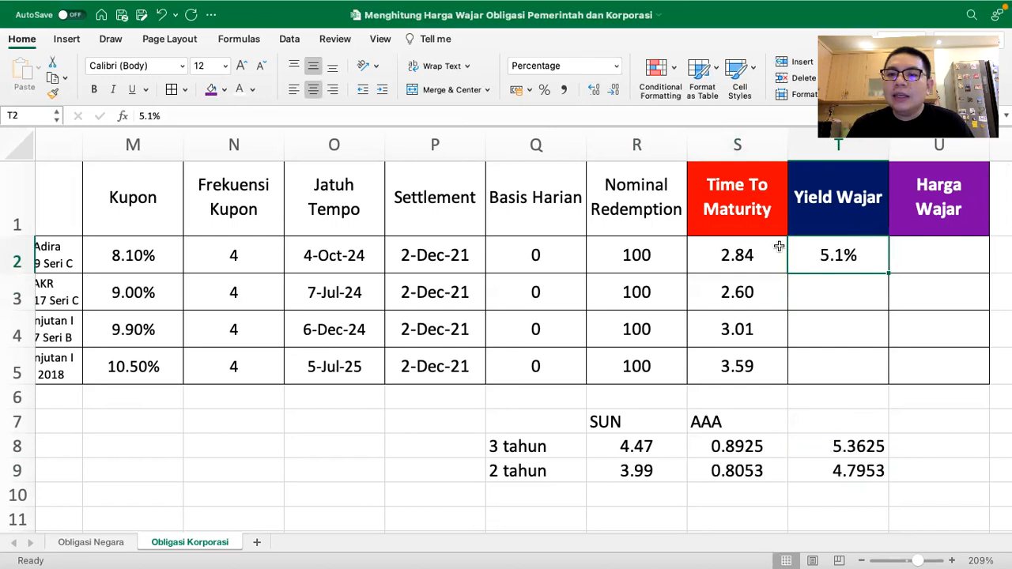
# Step: Show the first bond's fair yield in T2 with two decimal places
pyautogui.click(594, 92)
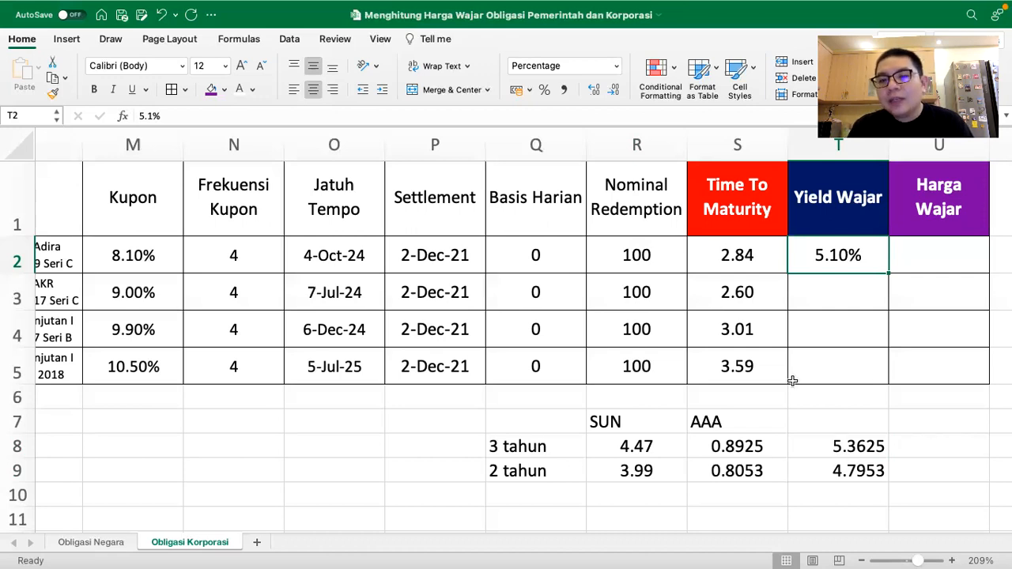
pyautogui.click(741, 255)
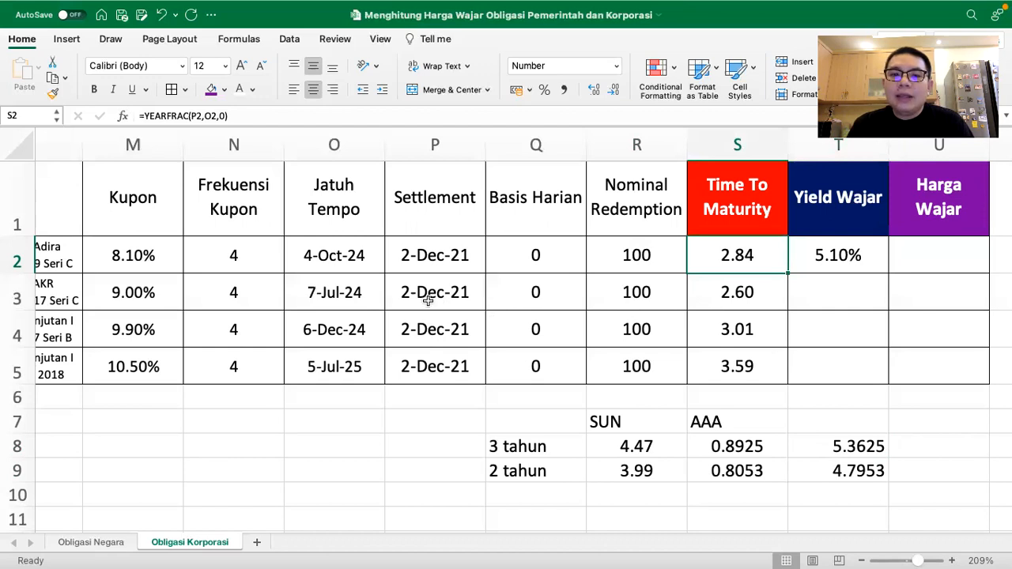
pyautogui.hscroll(-10, 428, 301)
pyautogui.click(476, 257)
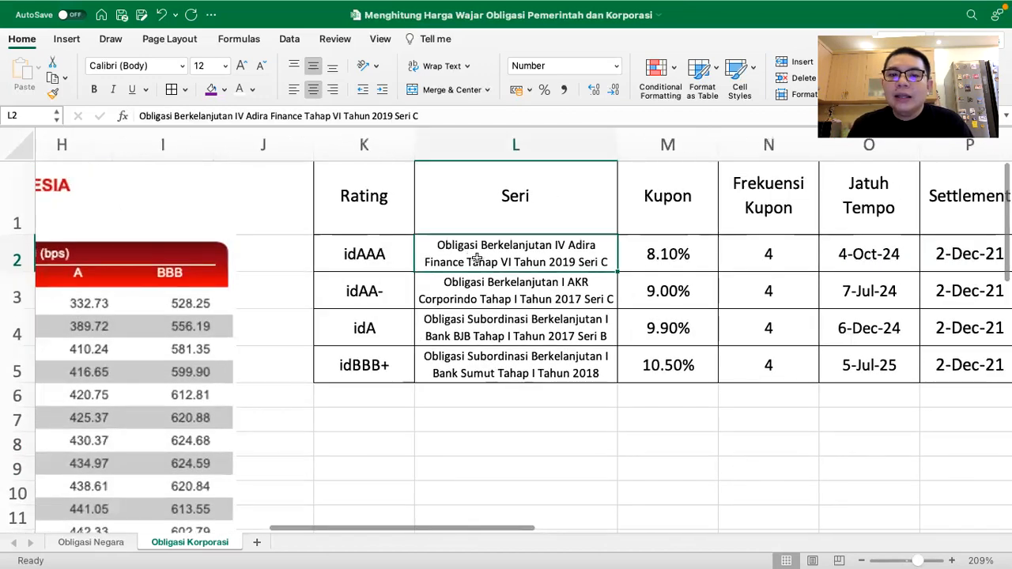
# Step: Check the second bond's rating, copy the AAA yield block Q7:T9 to Q11, and change the copied spread heading in S11 to AA
pyautogui.hscroll(2, 480, 277)
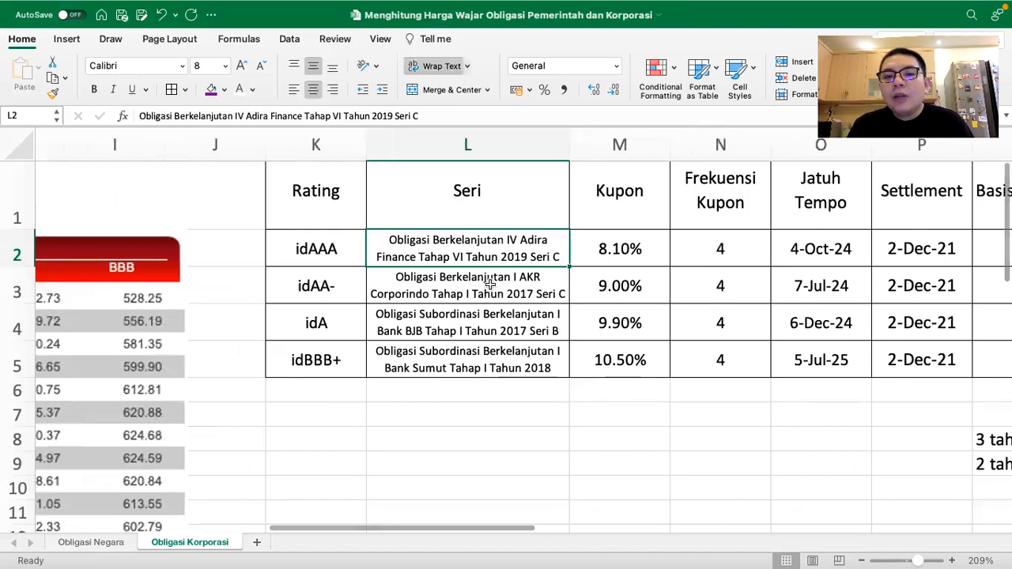
pyautogui.click(341, 285)
pyautogui.hscroll(-10, 342, 285)
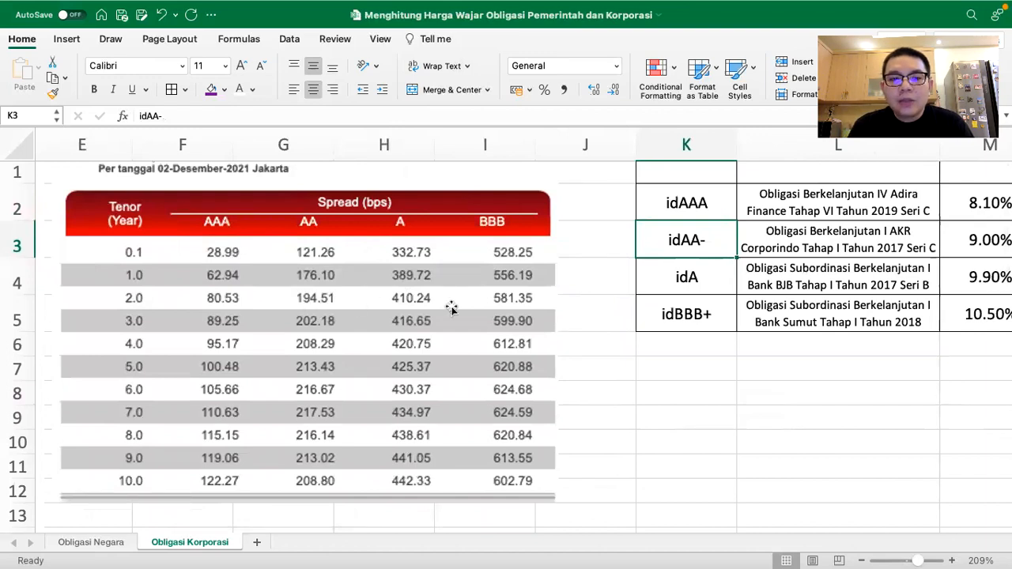
pyautogui.hscroll(1, 451, 308)
pyautogui.hscroll(10, 451, 308)
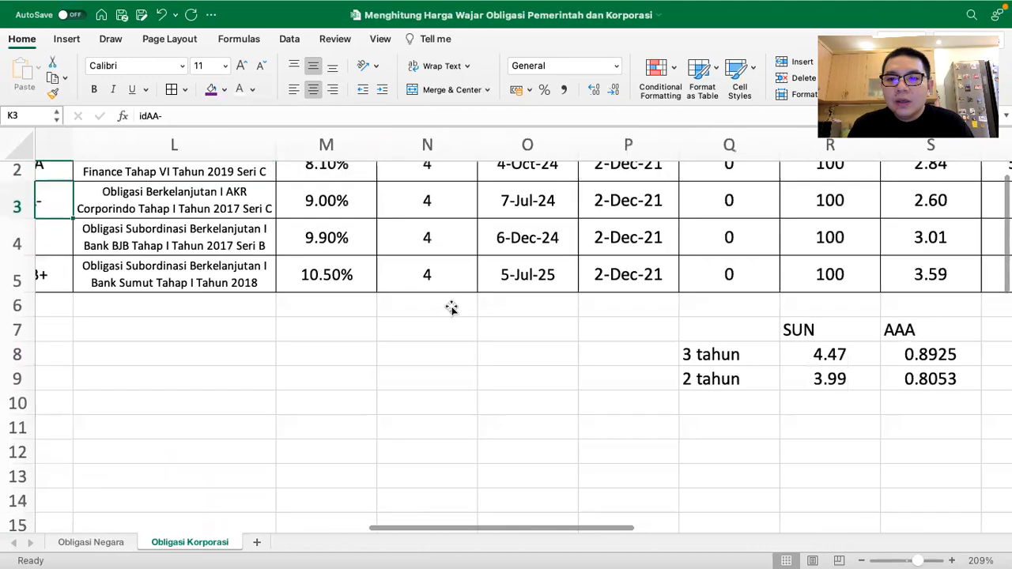
pyautogui.moveTo(555, 328); pyautogui.dragTo(833, 382)
pyautogui.press('super+c')
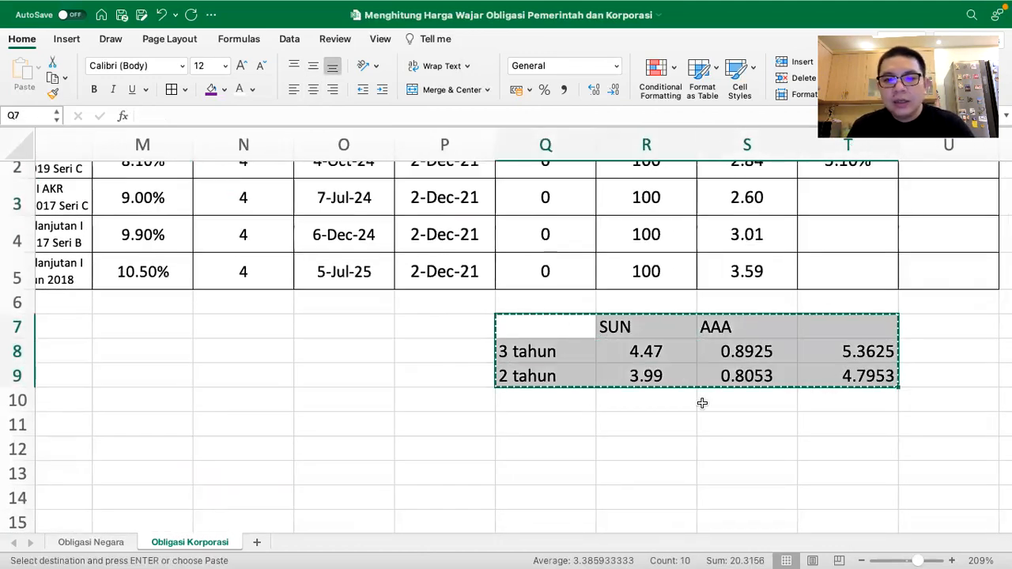
pyautogui.click(547, 421)
pyautogui.press('super+v')
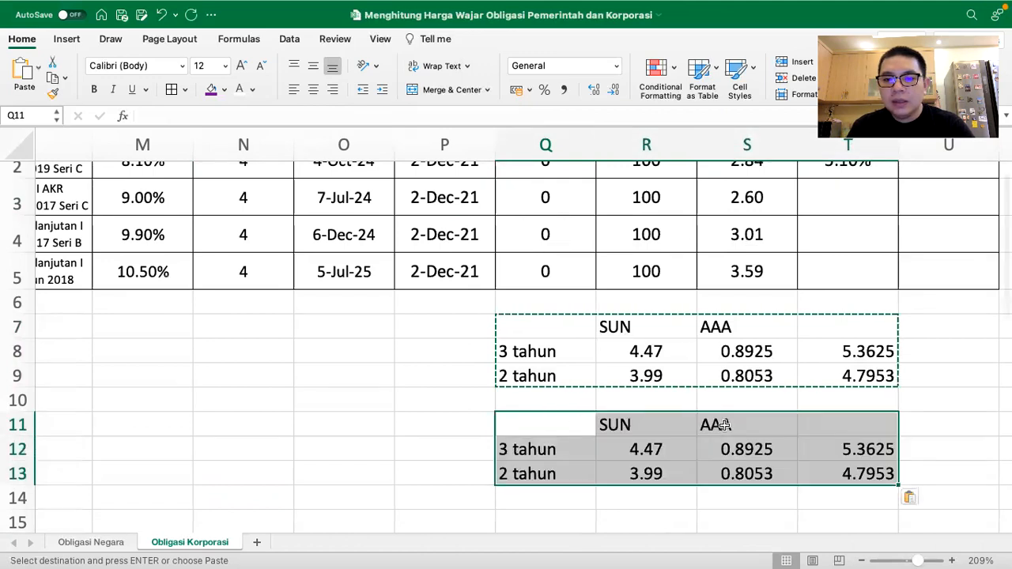
pyautogui.click(719, 425)
pyautogui.write('AA')
pyautogui.press('Return')
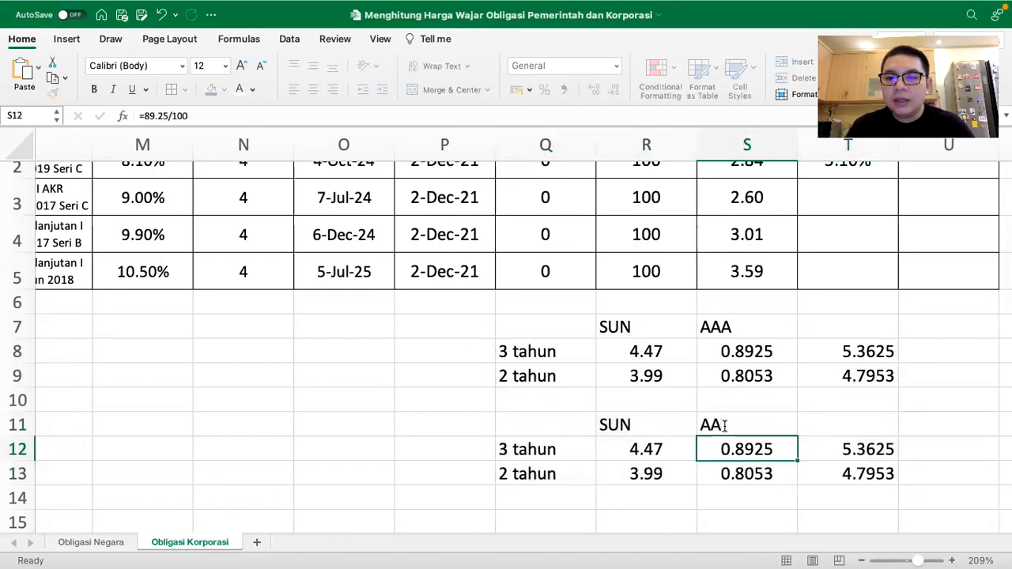
# Step: Look up the 2-year AA spread and enter =194.51/100 in S13
pyautogui.hscroll(-5, 543, 409)
pyautogui.hscroll(-4, 543, 409)
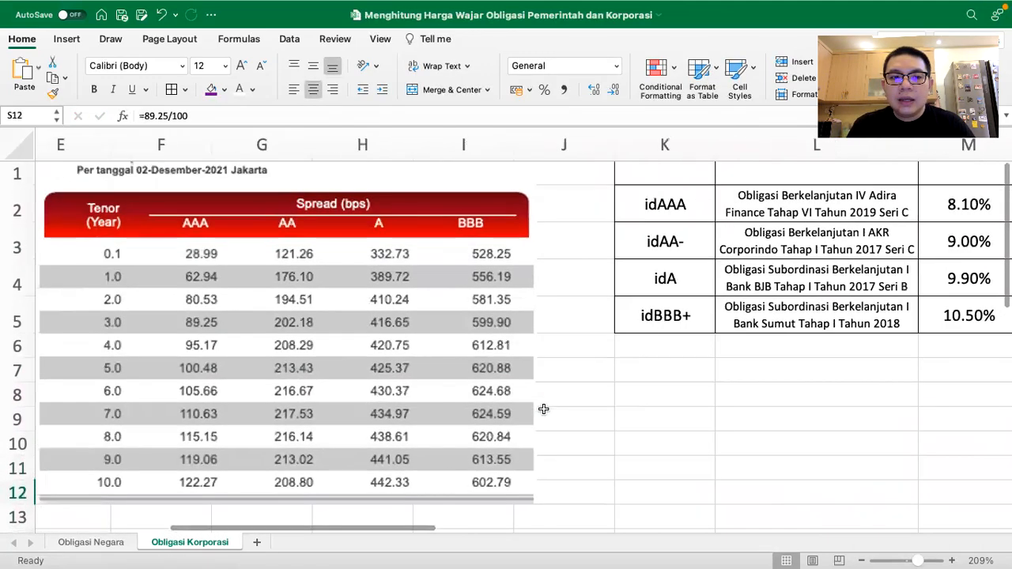
pyautogui.hscroll(10, 417, 338)
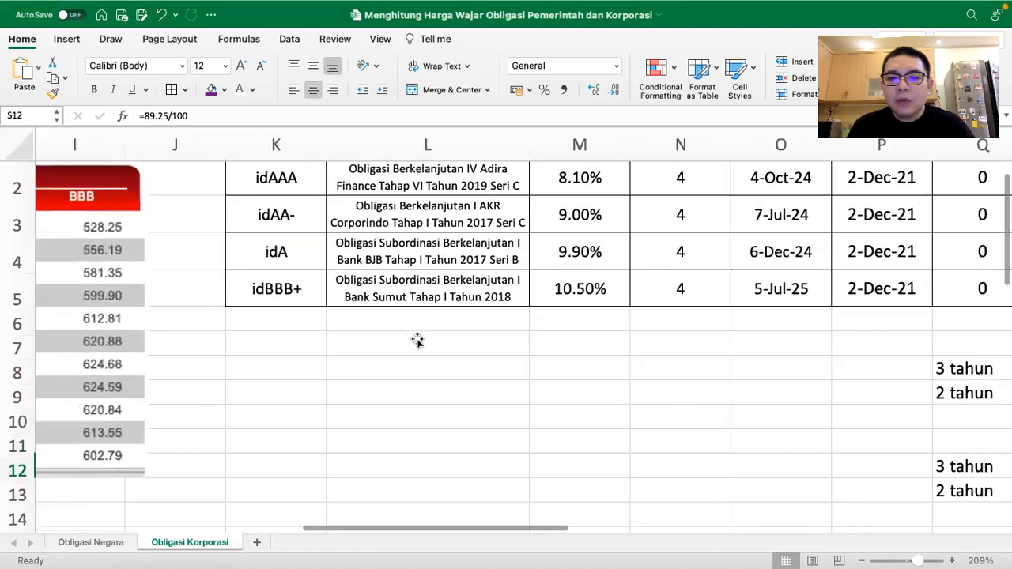
pyautogui.click(771, 418)
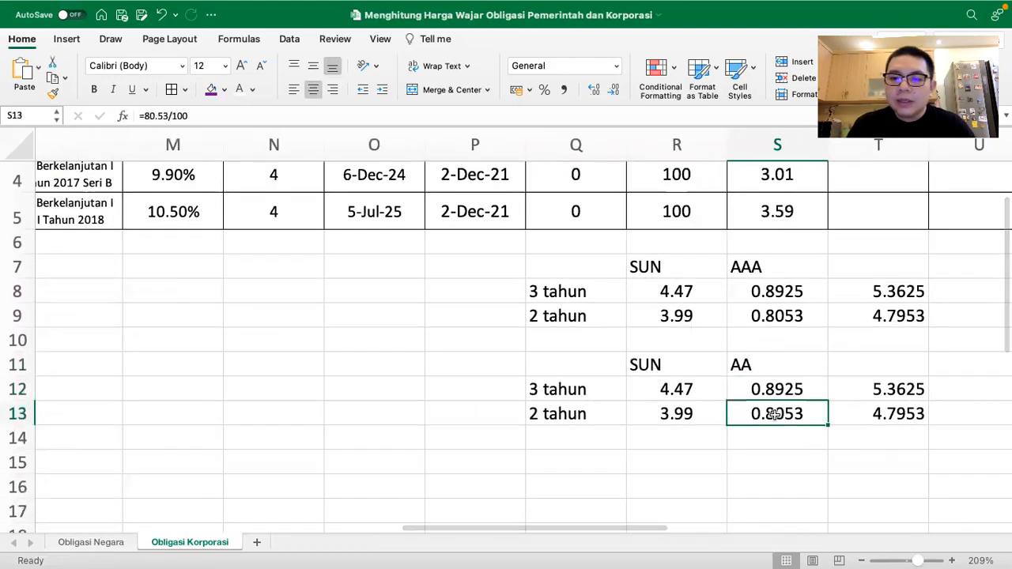
pyautogui.write('=19')
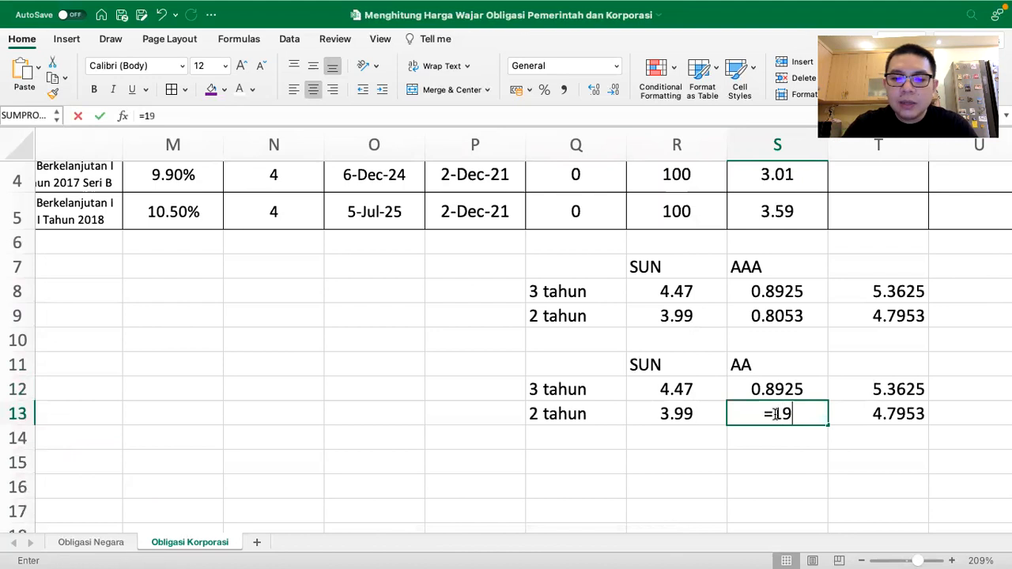
pyautogui.write('4.51')
pyautogui.write('/100')
pyautogui.press('Return')
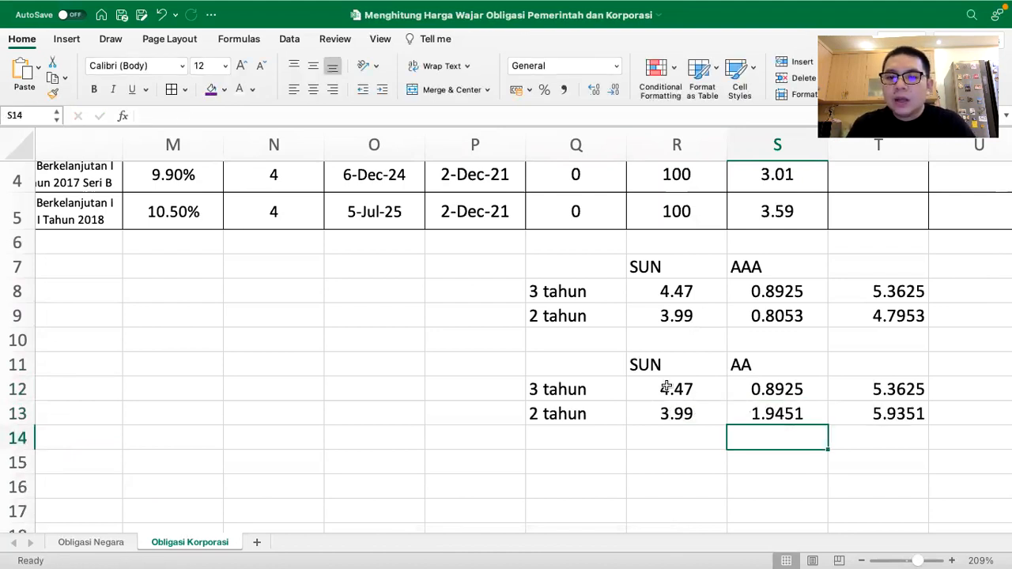
# Step: Look up the 3-year AA spread and enter =202.18/100 in S12
pyautogui.hscroll(-1, 667, 386)
pyautogui.hscroll(-10, 667, 387)
pyautogui.scroll(2, 667, 384)
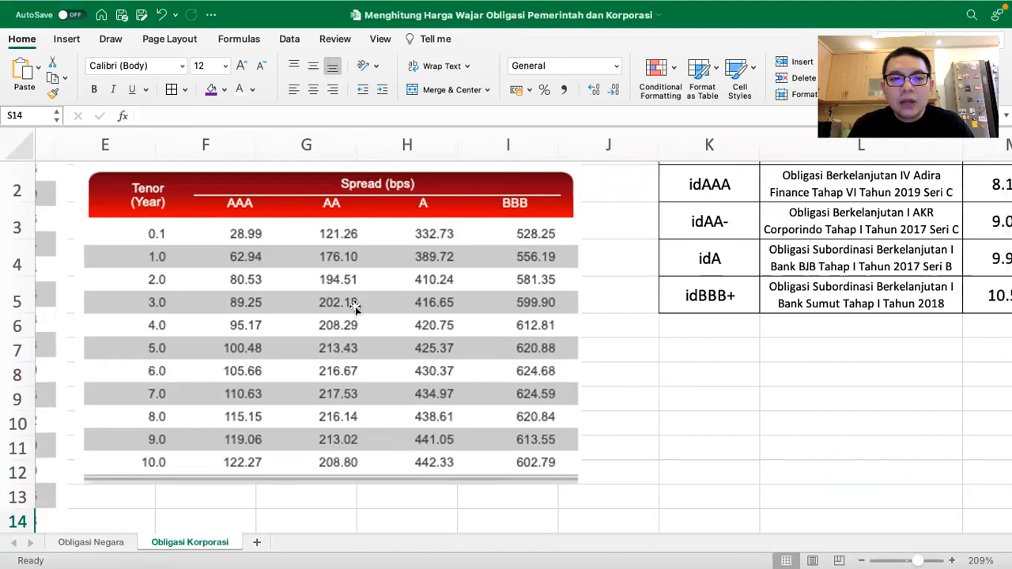
pyautogui.hscroll(8, 414, 332)
pyautogui.hscroll(2, 413, 332)
pyautogui.scroll(-1, 413, 332)
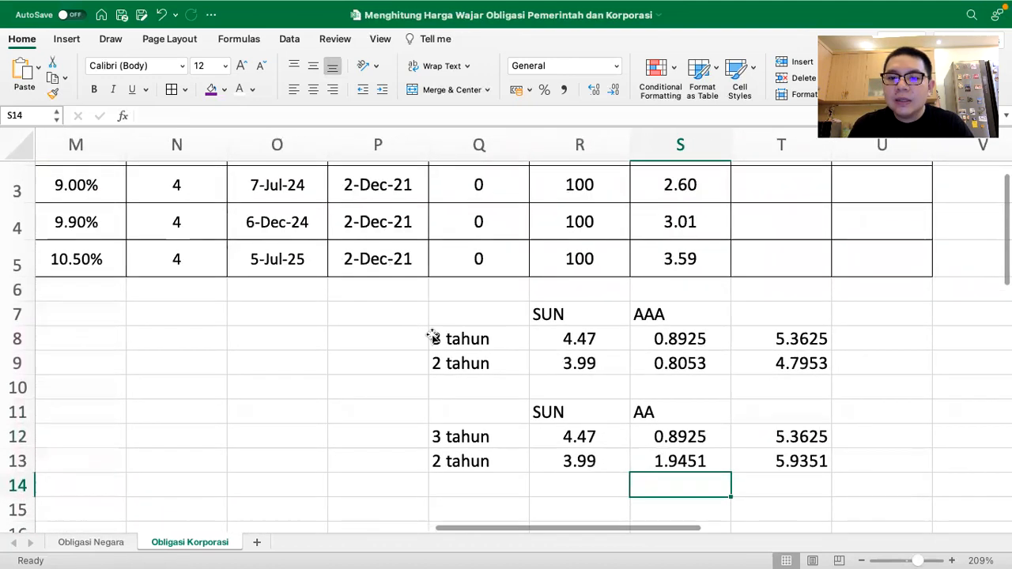
pyautogui.click(646, 436)
pyautogui.write('=2')
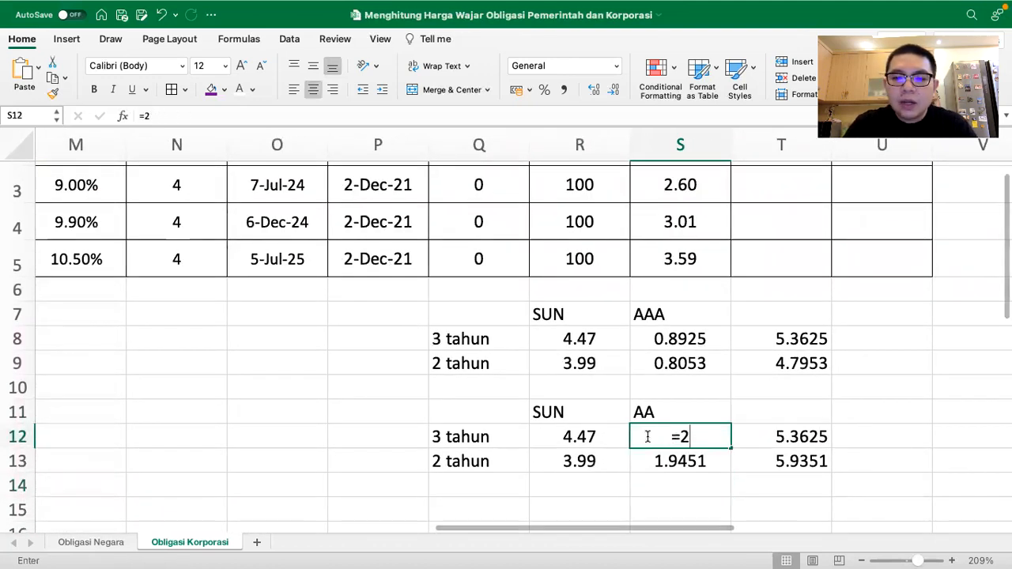
pyautogui.write('02.18/100')
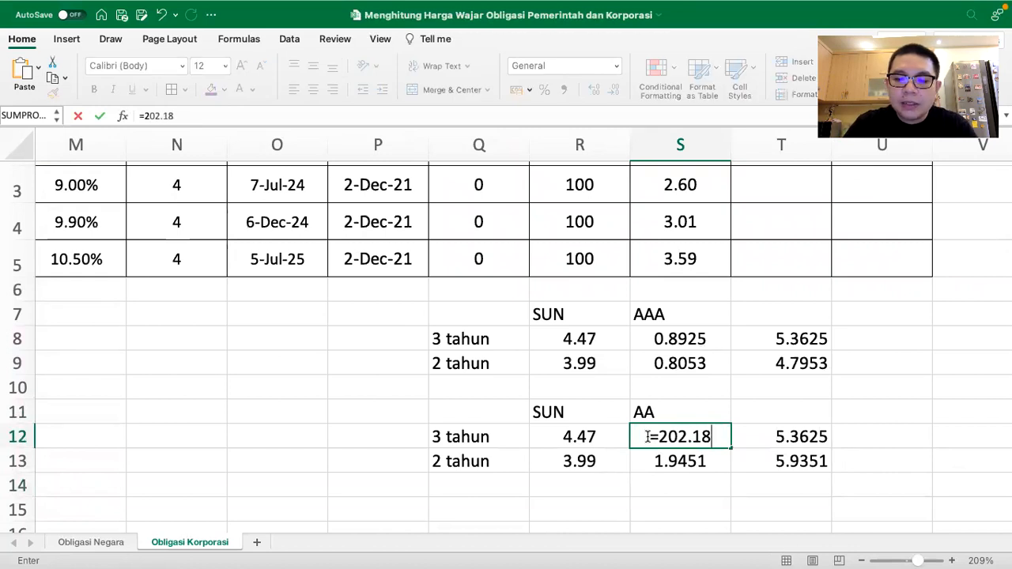
pyautogui.press('Return')
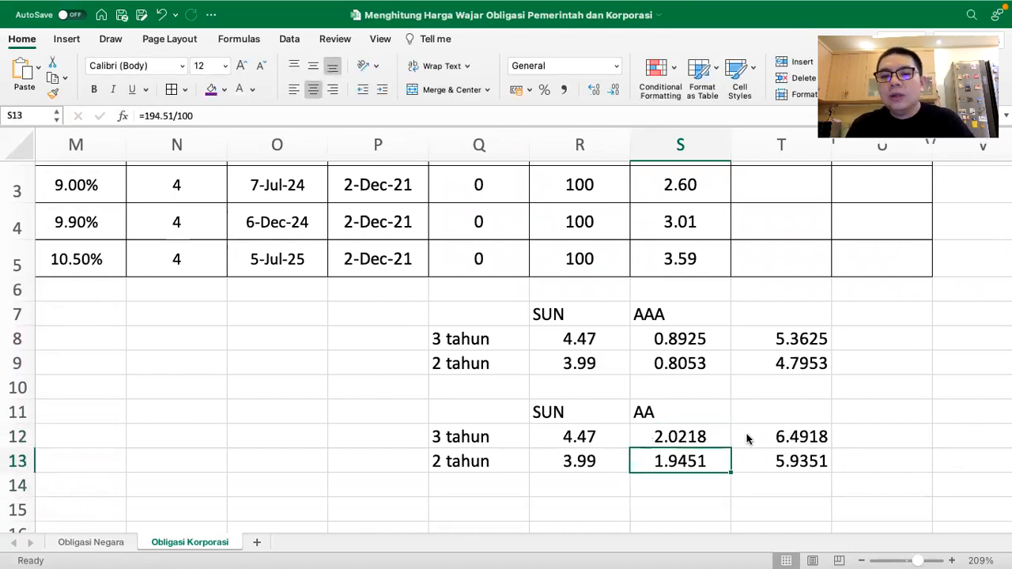
# Step: Examine the AA spreads and summed yields against the AAA block and the second bond's time to maturity
pyautogui.scroll(1, 746, 433)
pyautogui.hscroll(1, 747, 433)
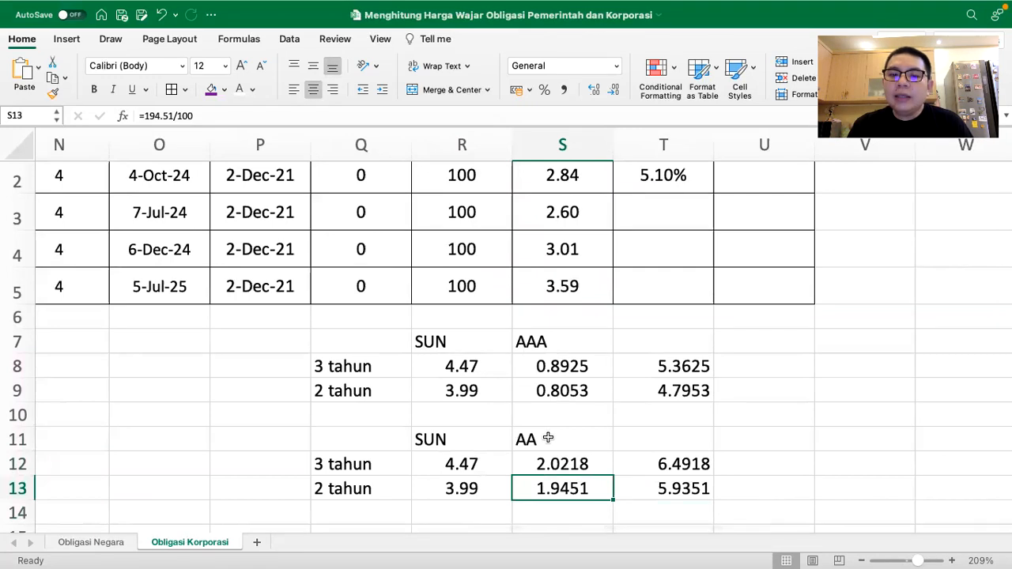
pyautogui.click(693, 458)
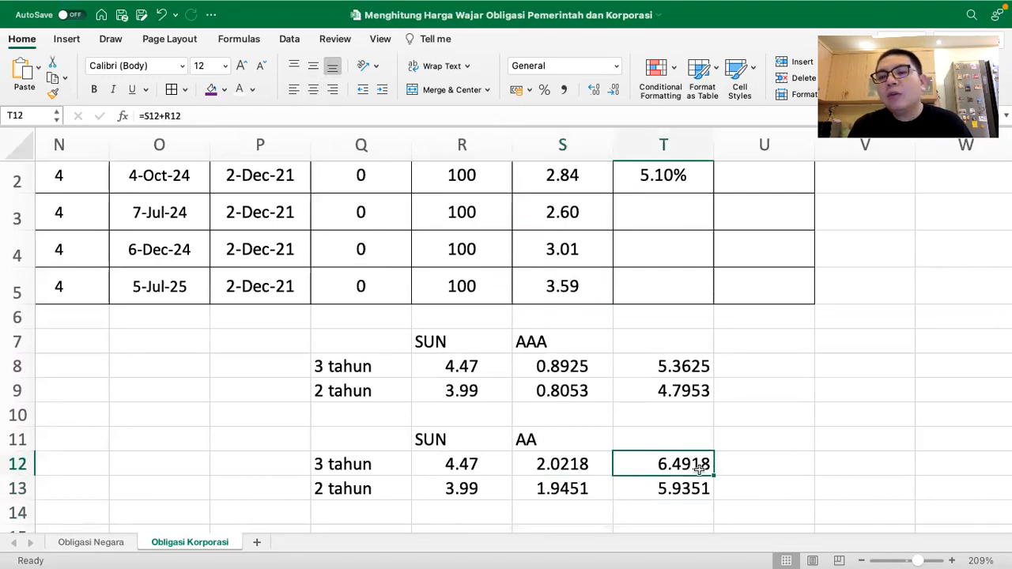
pyautogui.click(685, 483)
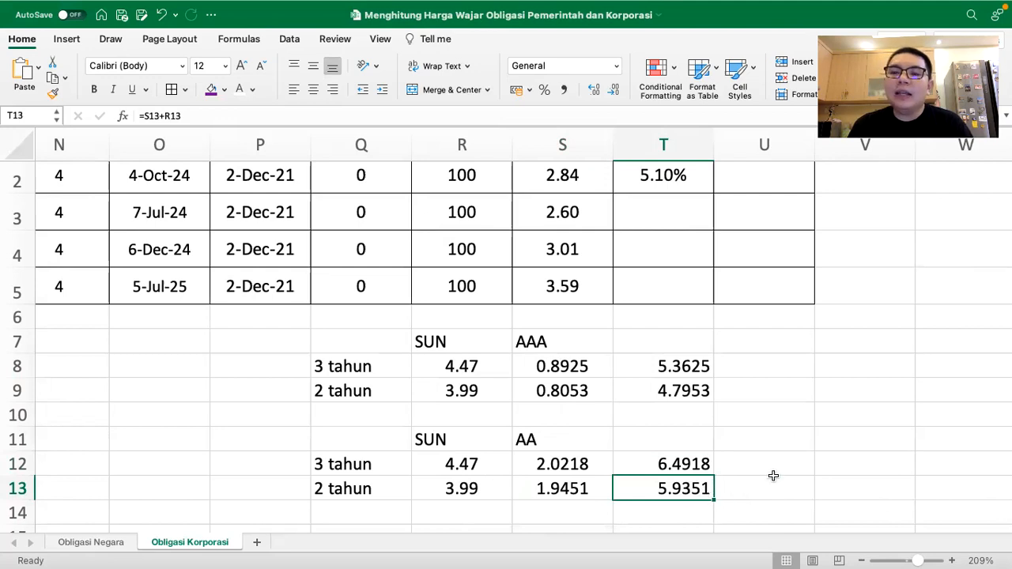
pyautogui.click(567, 441)
pyautogui.click(574, 341)
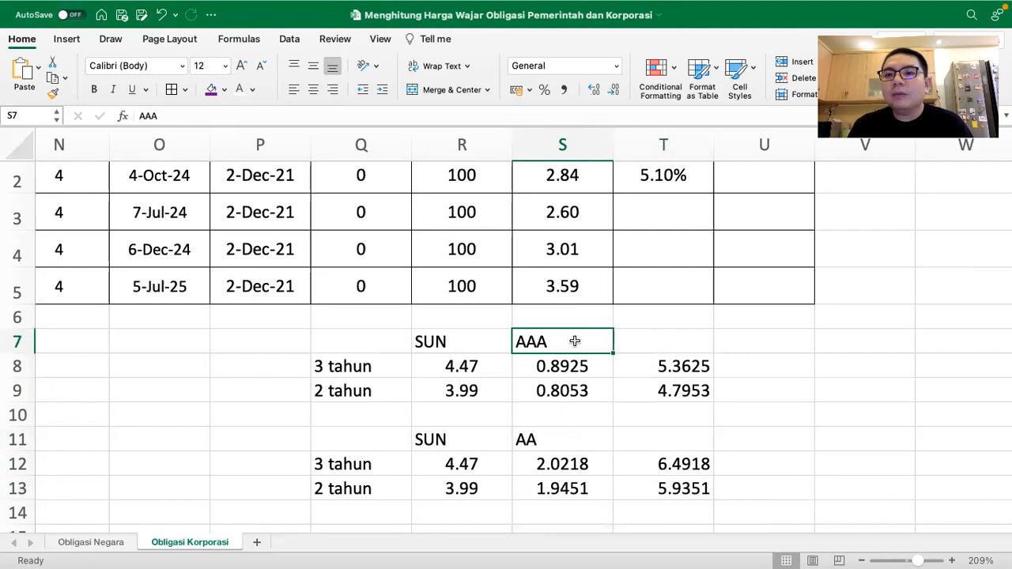
pyautogui.click(574, 464)
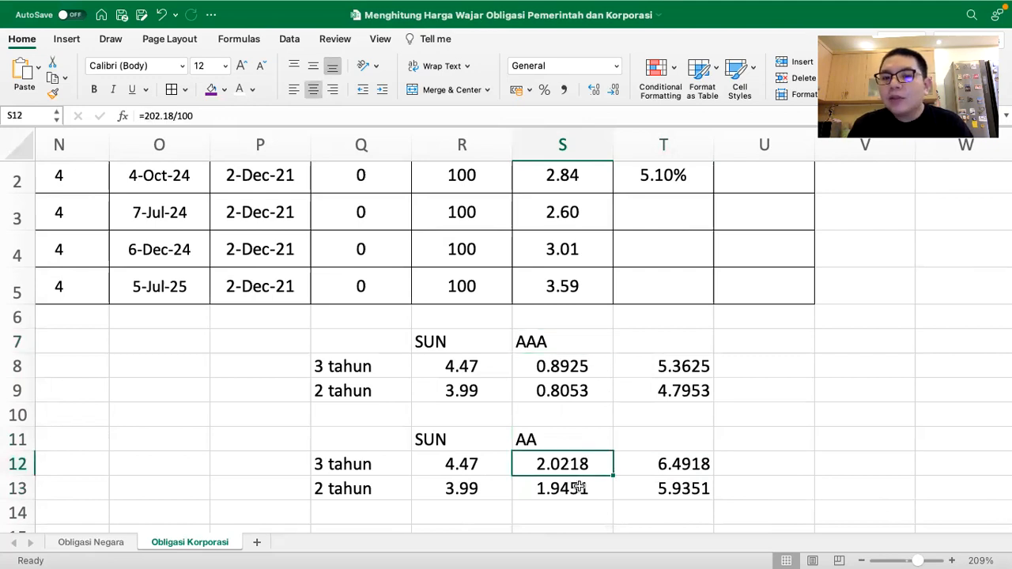
pyautogui.scroll(1, 599, 409)
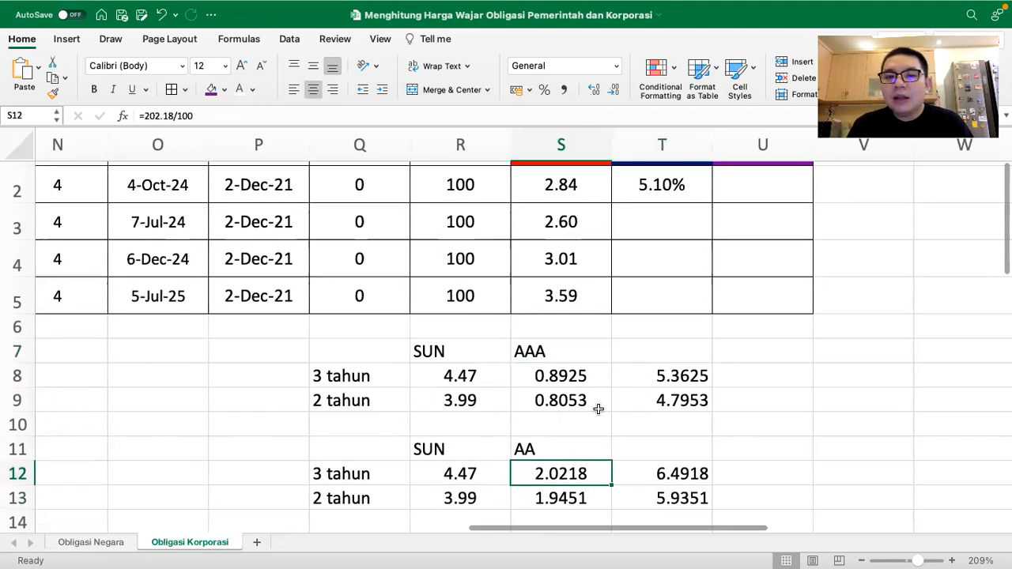
pyautogui.click(556, 227)
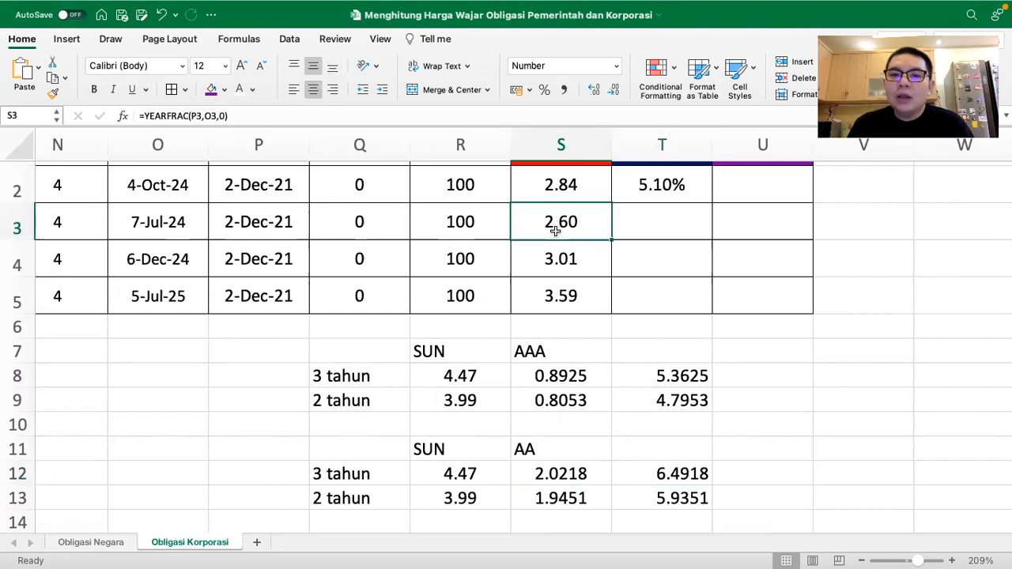
pyautogui.click(699, 473)
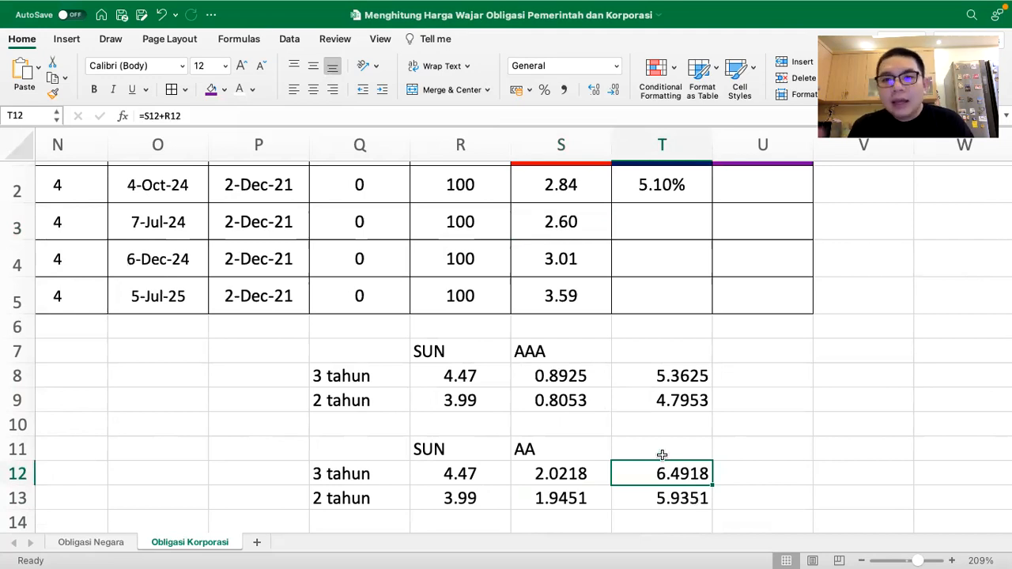
# Step: Enter 6.25% as the second bond's fair yield in T3
pyautogui.click(645, 224)
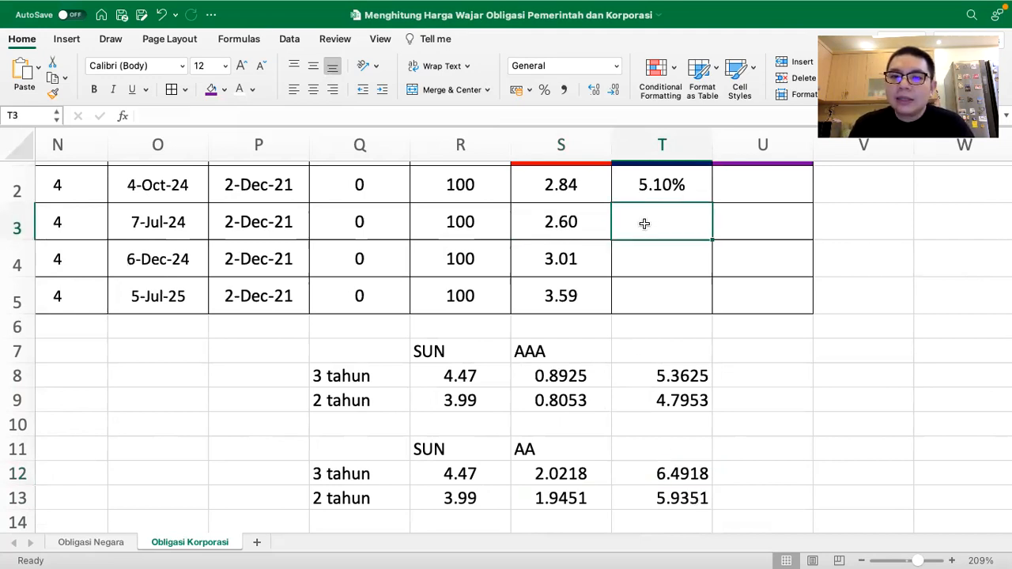
pyautogui.write('6.')
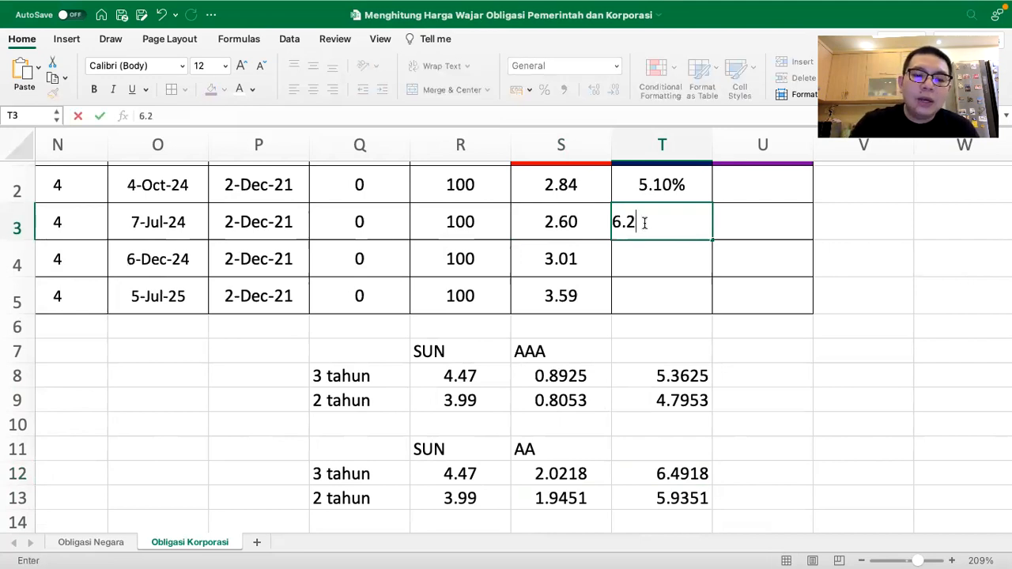
pyautogui.write('25%')
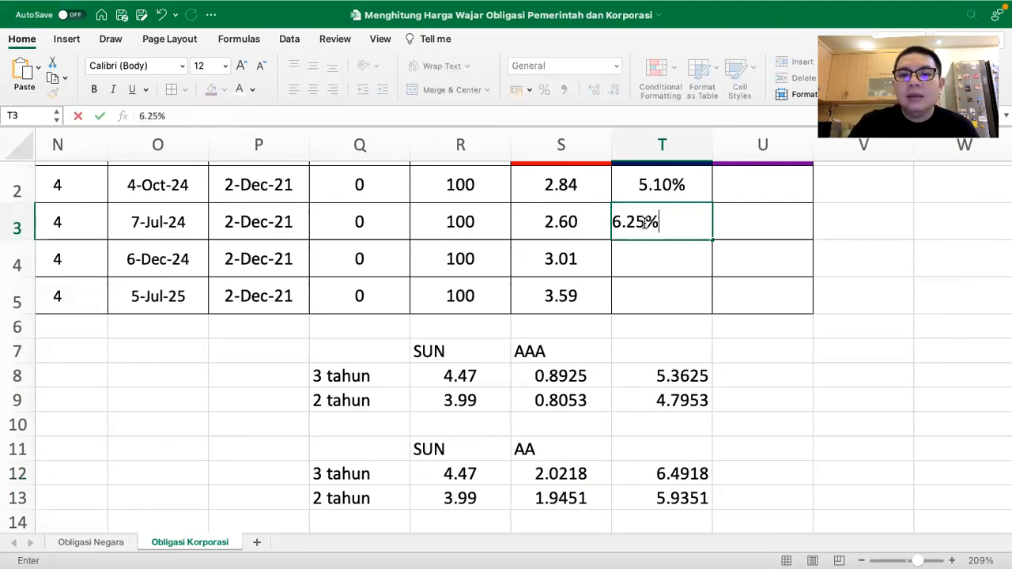
pyautogui.press('Return')
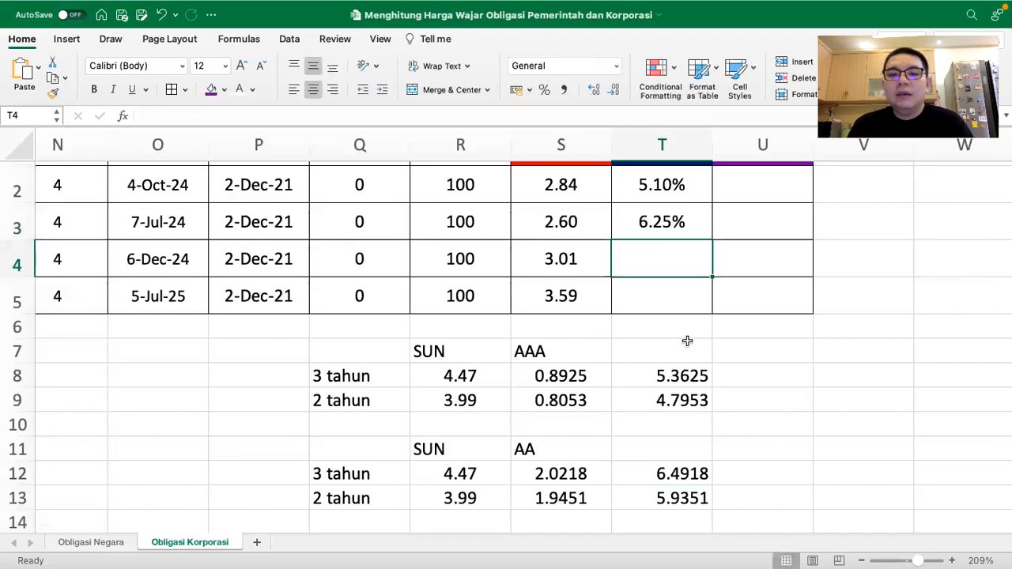
# Step: Check the third bond's rating and time to maturity, and copy the 3-year AA rows Q11:S12 to Q15
pyautogui.hscroll(-10, 687, 341)
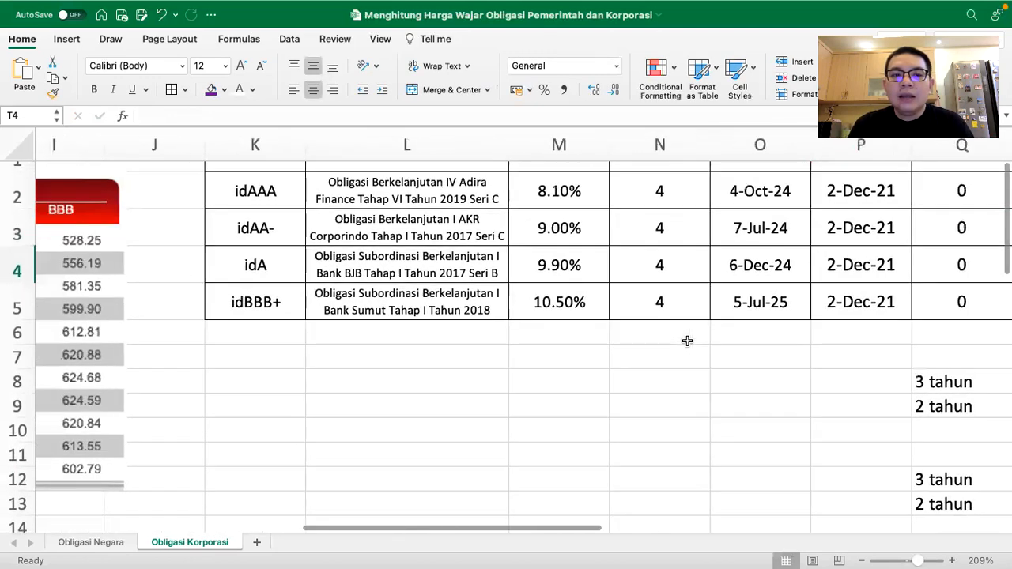
pyautogui.click(232, 267)
pyautogui.hscroll(3, 350, 277)
pyautogui.hscroll(6, 350, 276)
pyautogui.click(735, 238)
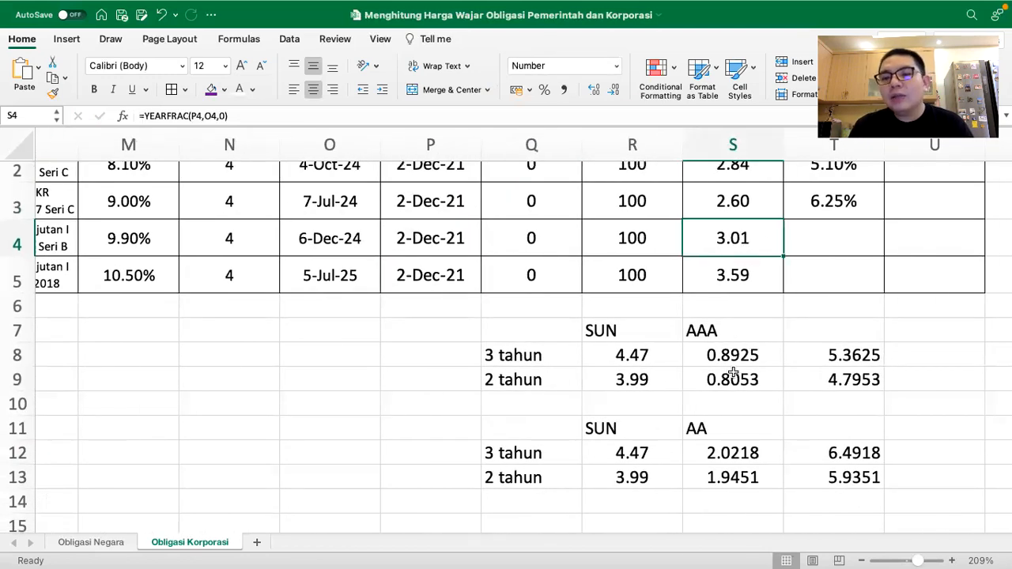
pyautogui.scroll(-2, 657, 445)
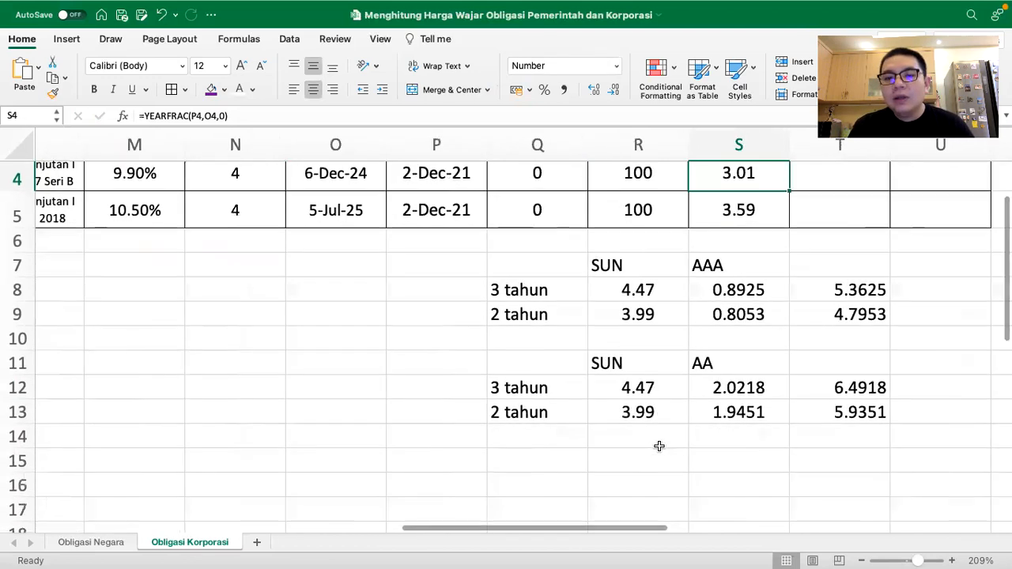
pyautogui.click(558, 361)
pyautogui.moveTo(559, 361); pyautogui.dragTo(741, 387)
pyautogui.hotkey('ctrl', 'c')
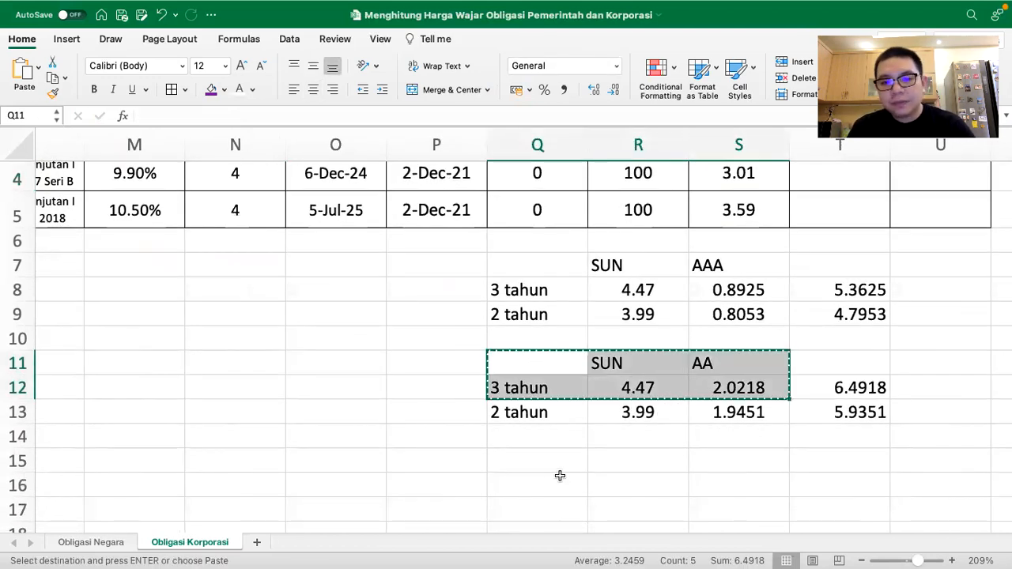
pyautogui.click(533, 461)
pyautogui.hotkey('ctrl', 'v')
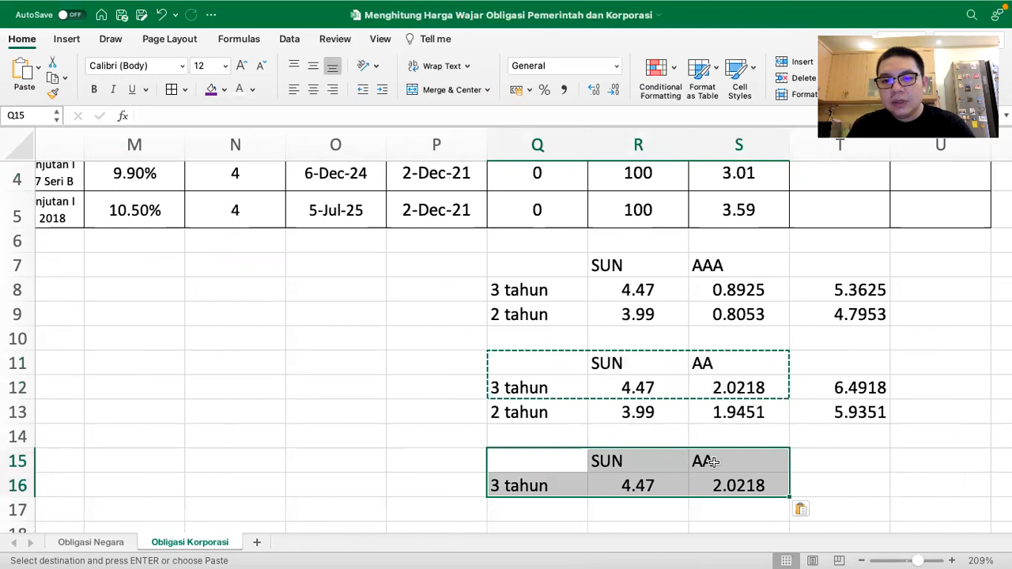
# Step: Change the spread heading in S15 to A
pyautogui.click(713, 462)
pyautogui.doubleClick(713, 462)
pyautogui.press('BackSpace')
pyautogui.press('Return')
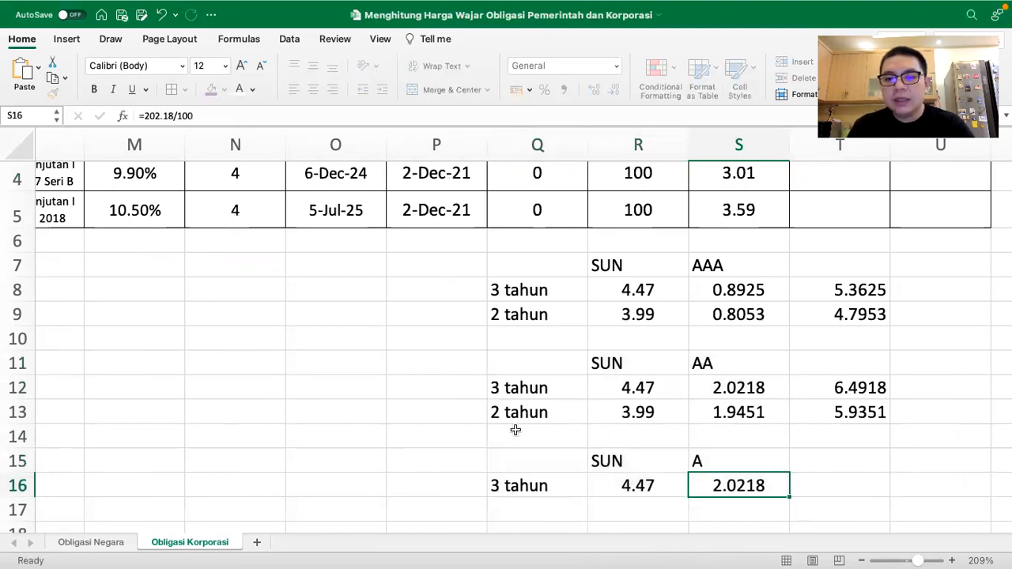
# Step: Look up the 3-year A spread in the credit spread matrix and enter =416.65/100 in S16
pyautogui.hscroll(-3, 512, 430)
pyautogui.hscroll(-10, 513, 429)
pyautogui.scroll(3, 513, 430)
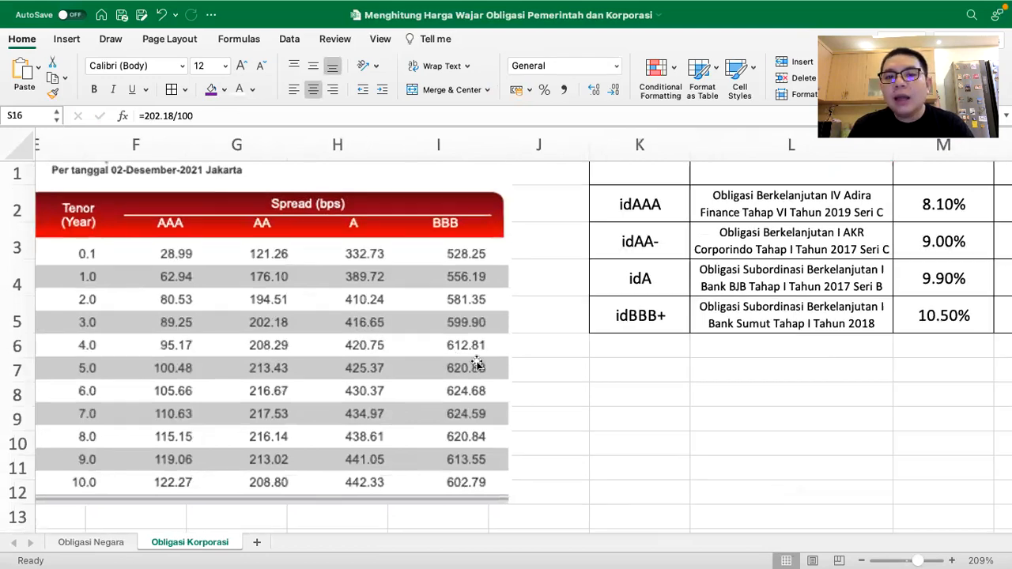
pyautogui.hscroll(10, 471, 366)
pyautogui.scroll(-3, 471, 365)
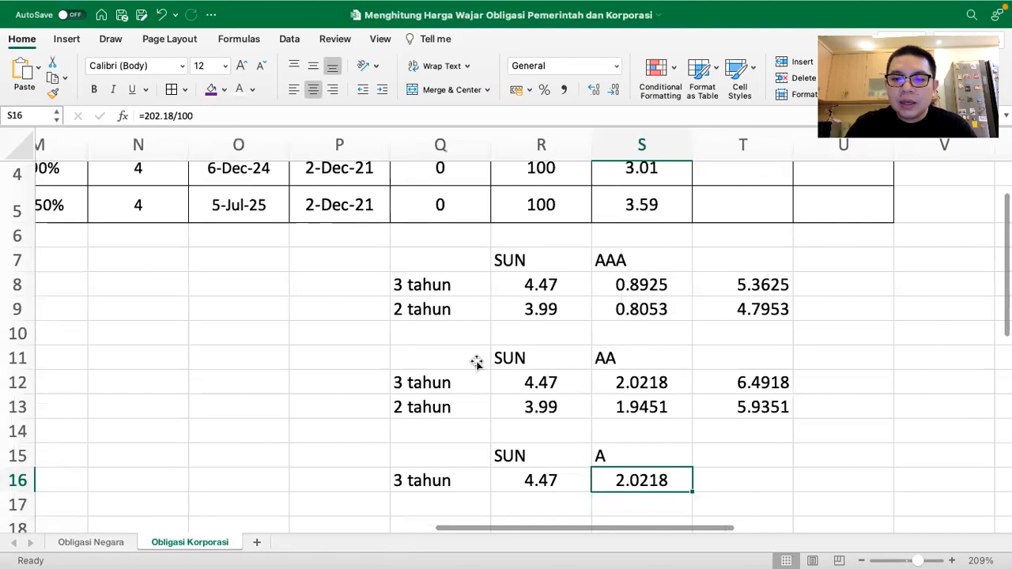
pyautogui.write('=41')
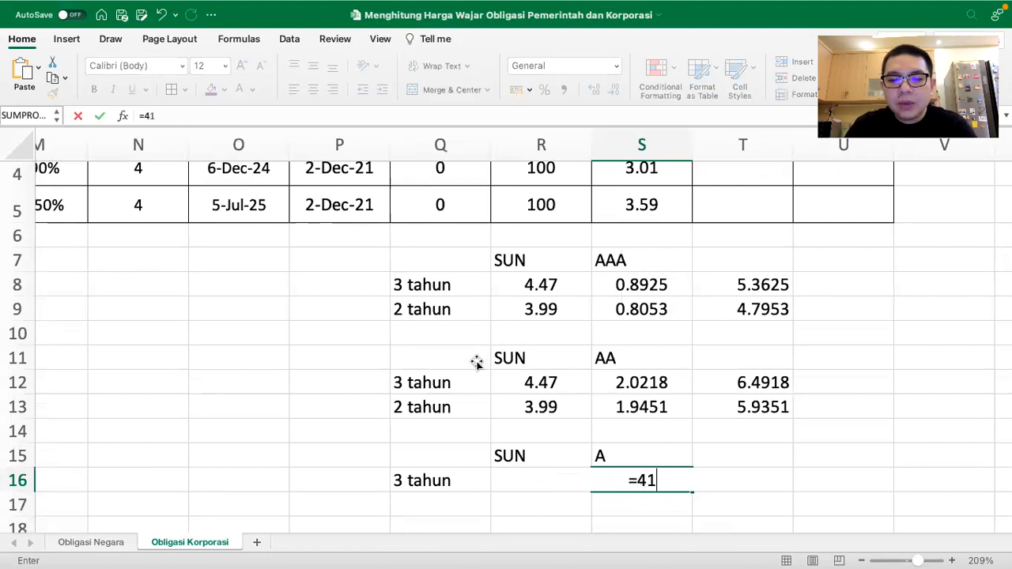
pyautogui.write('6.65/100')
pyautogui.press('Return')
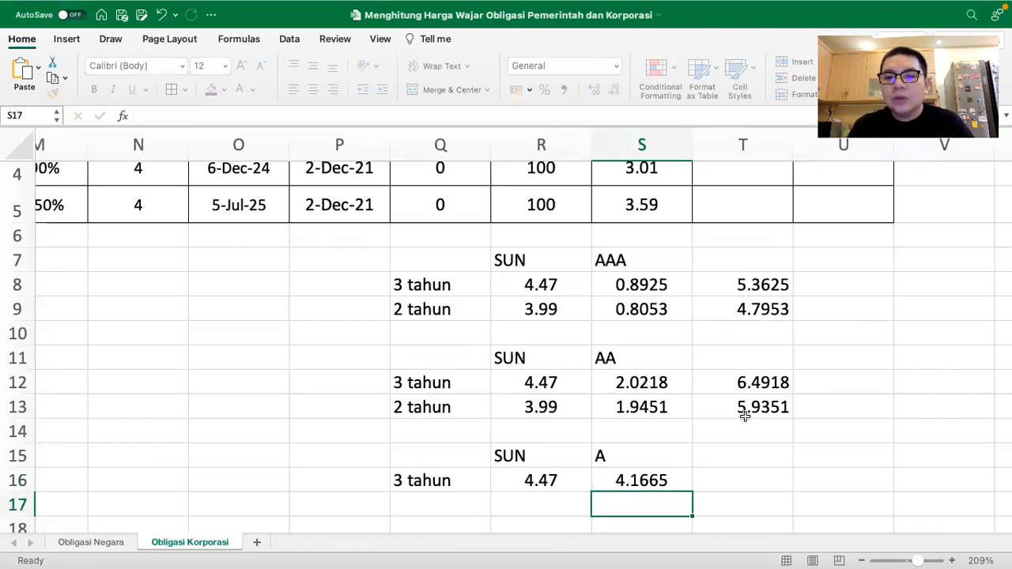
# Step: Copy the yield sum formula from T13 to T16 to add the government yield and A spread
pyautogui.click(745, 416)
pyautogui.press('super+c')
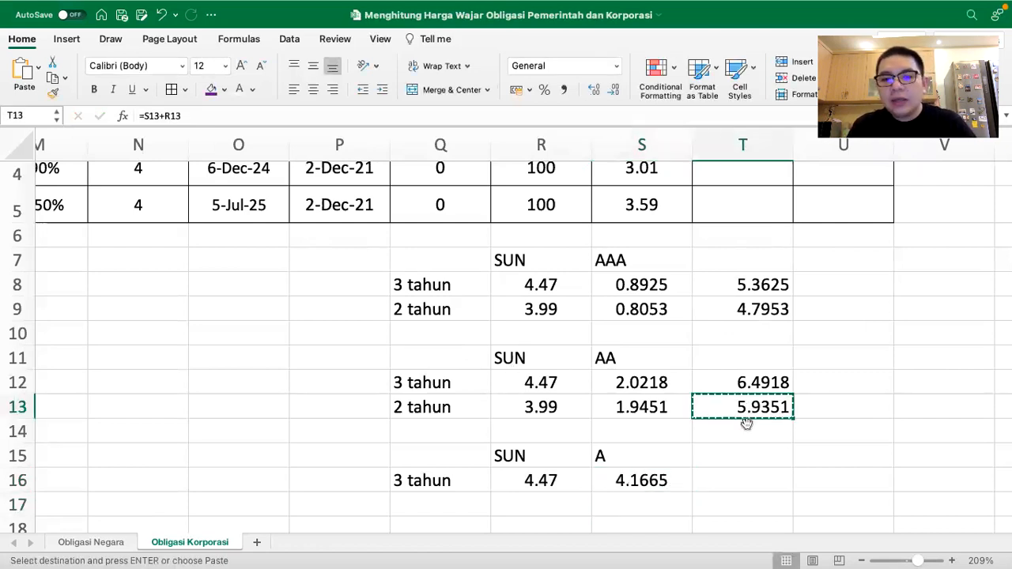
pyautogui.click(739, 484)
pyautogui.press('super+v')
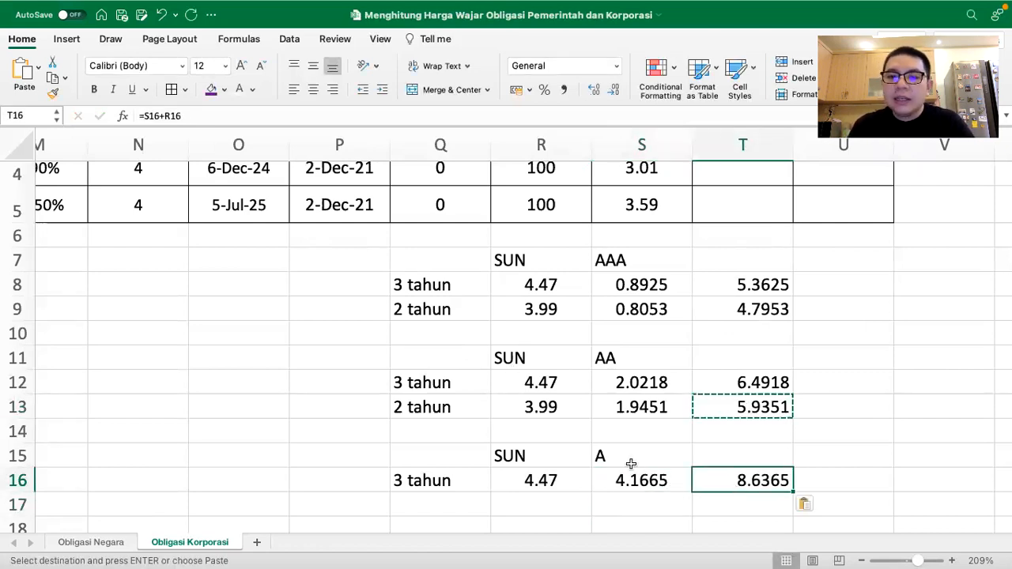
pyautogui.click(615, 454)
pyautogui.click(627, 357)
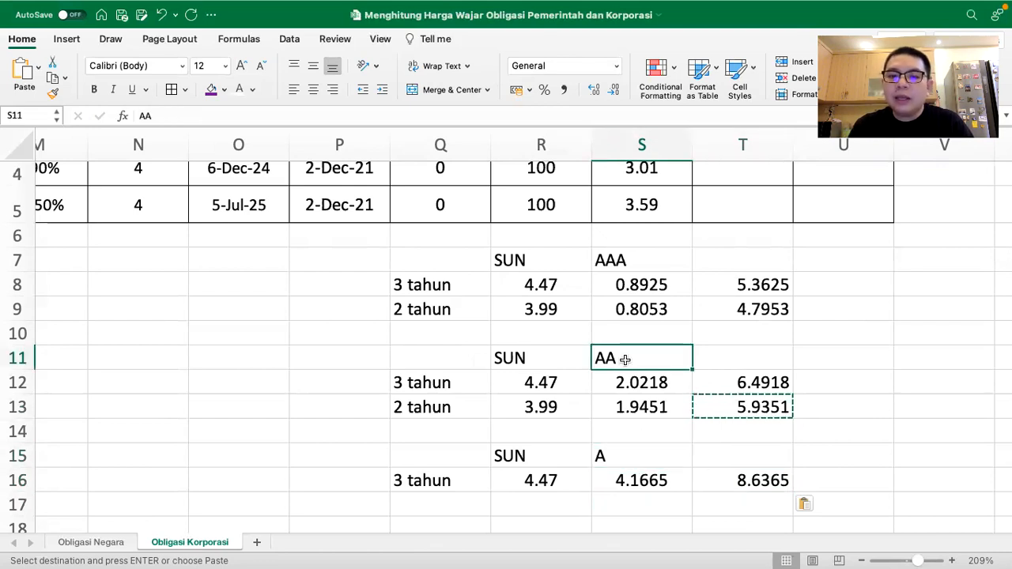
pyautogui.click(639, 473)
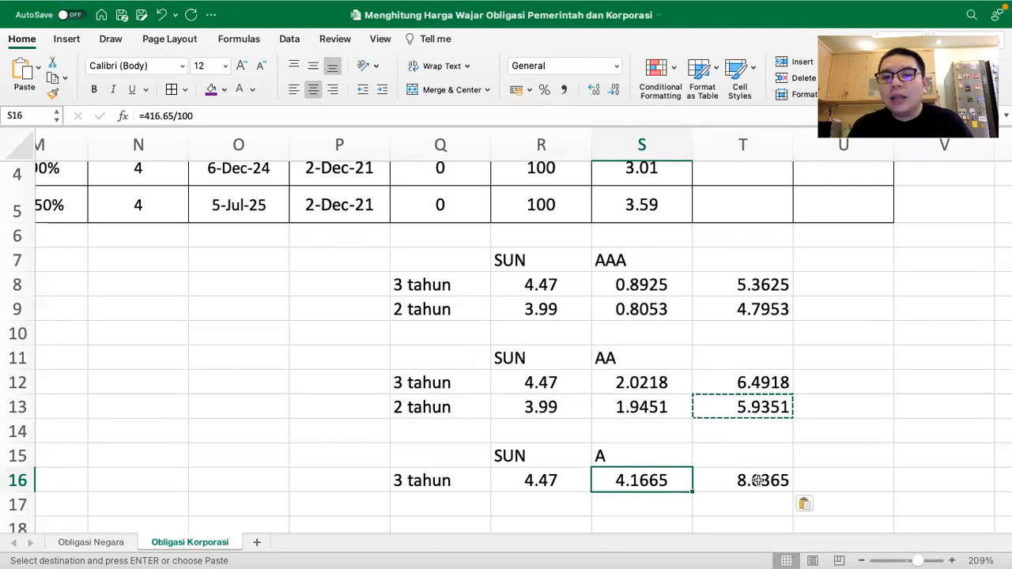
# Step: Enter 8.65% as the third bond's fair yield in T4
pyautogui.scroll(3, 779, 464)
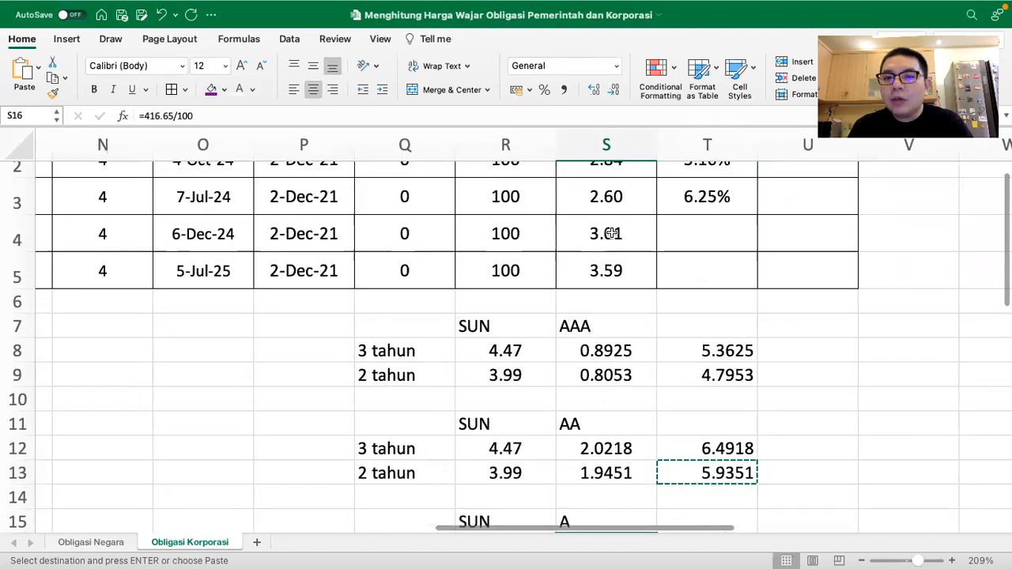
pyautogui.scroll(-3, 696, 305)
pyautogui.scroll(2, 696, 306)
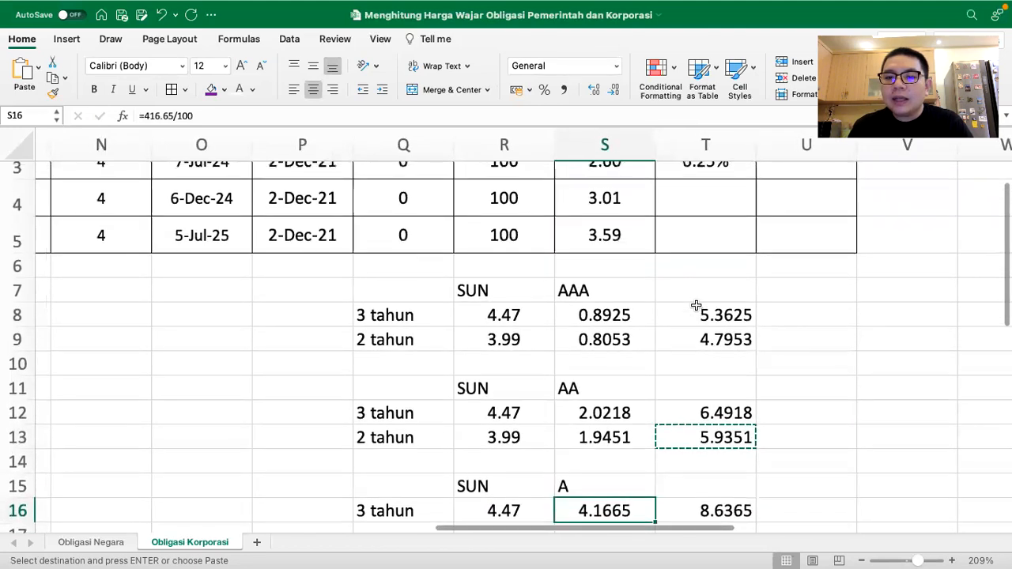
pyautogui.click(679, 215)
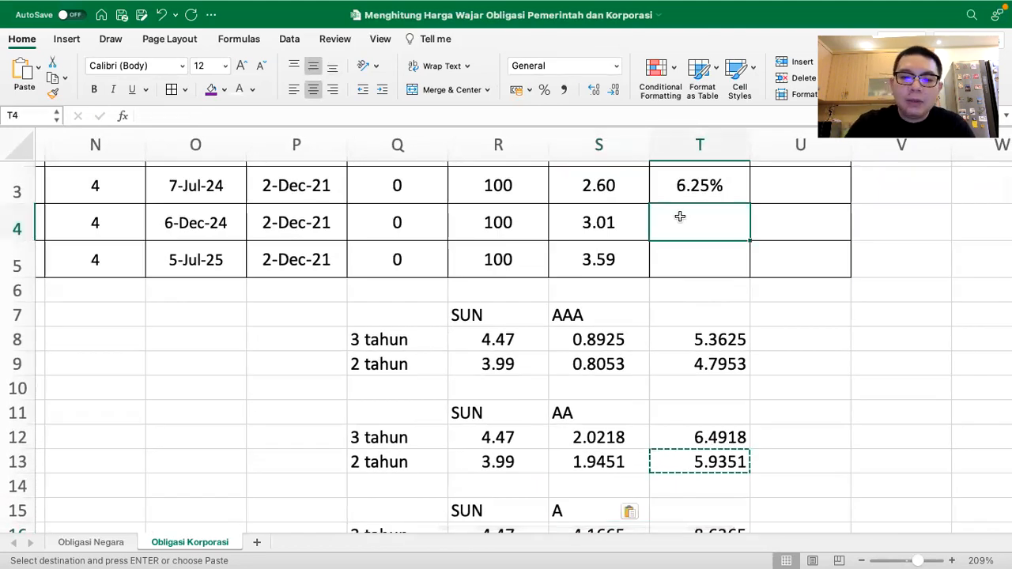
pyautogui.write('8.65')
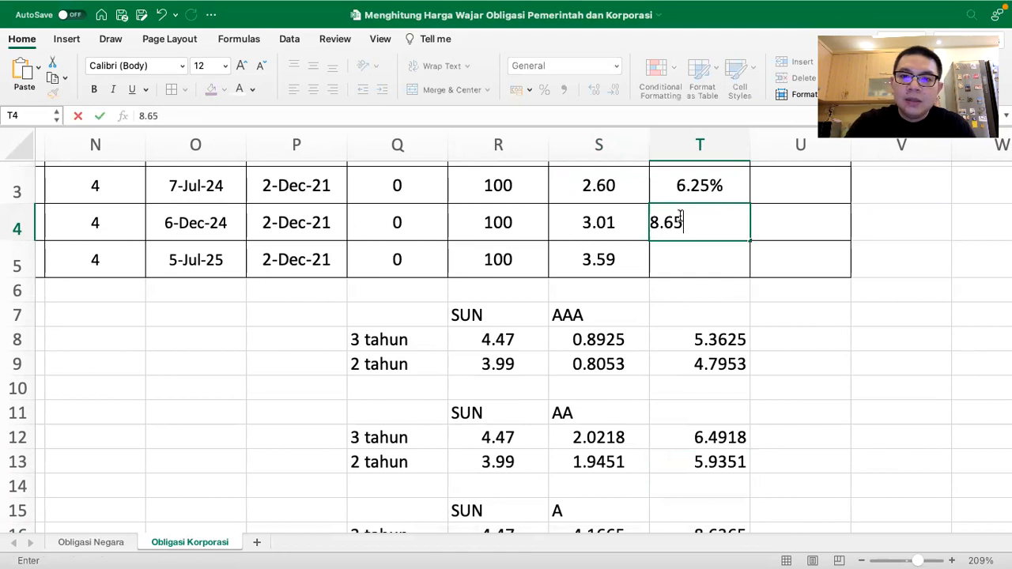
pyautogui.press('Return')
pyautogui.click(714, 223)
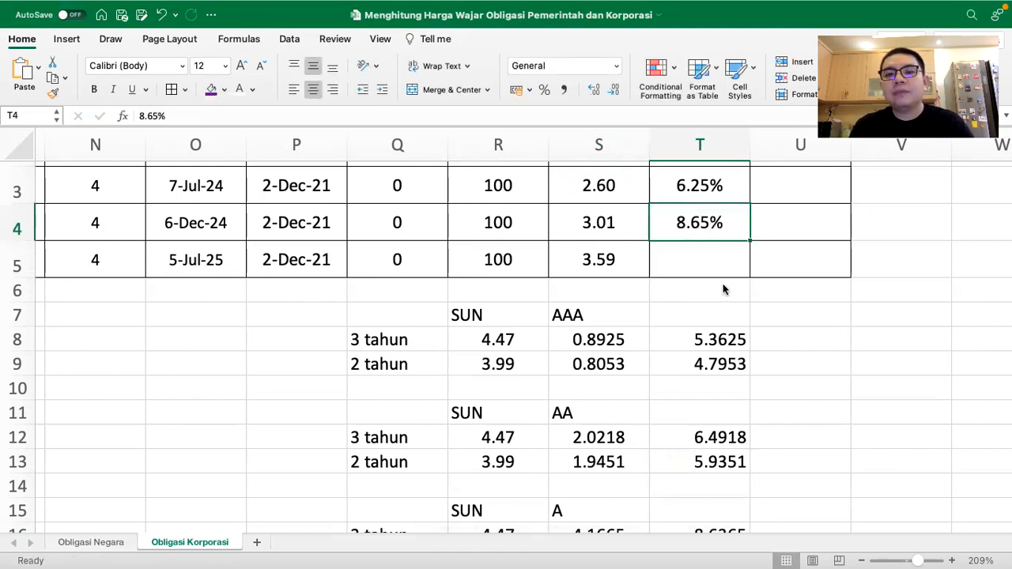
# Step: Check the fourth bond's name and time to maturity, and copy the A block Q15:T16 to Q18
pyautogui.hscroll(-10, 722, 286)
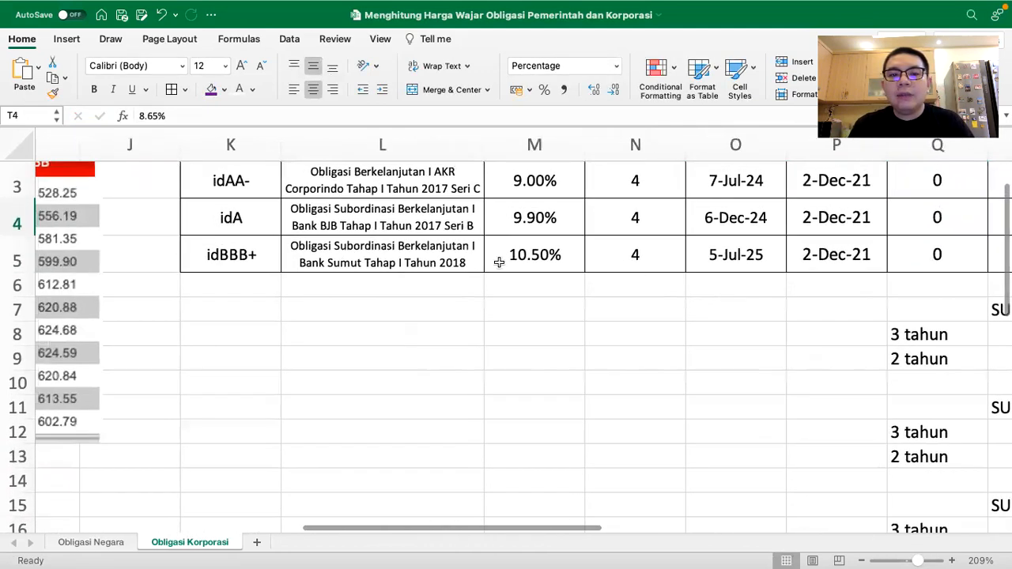
pyautogui.click(445, 257)
pyautogui.hscroll(5, 445, 257)
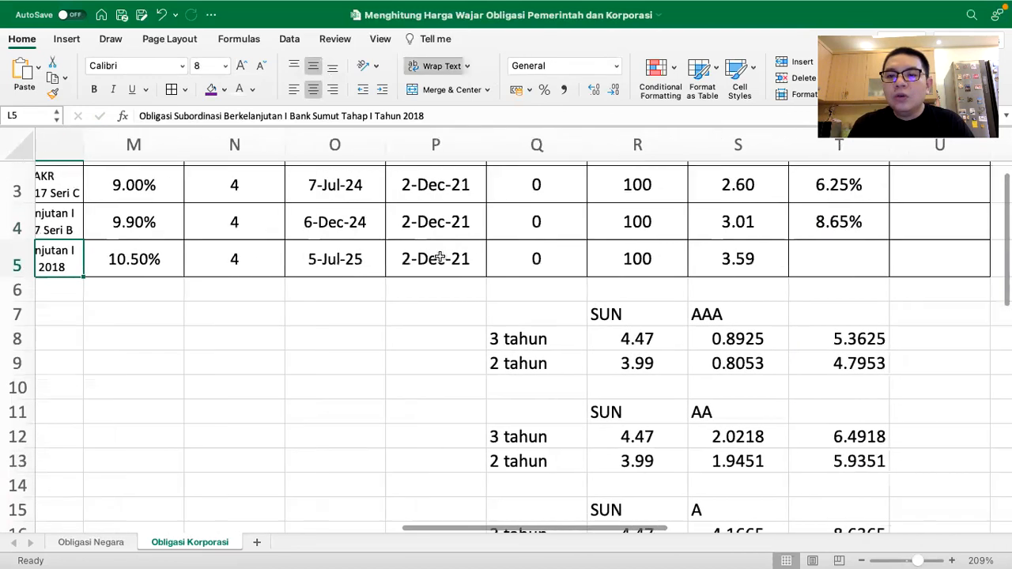
pyautogui.click(648, 252)
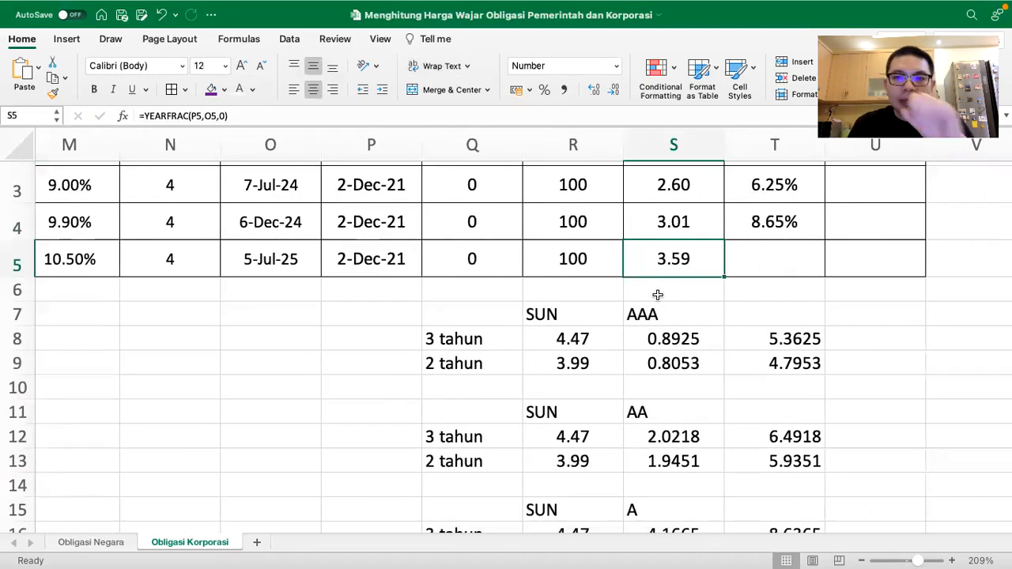
pyautogui.scroll(-2, 658, 295)
pyautogui.scroll(-2, 657, 294)
pyautogui.moveTo(500, 377); pyautogui.dragTo(764, 406)
pyautogui.hotkey('ctrl', 'c')
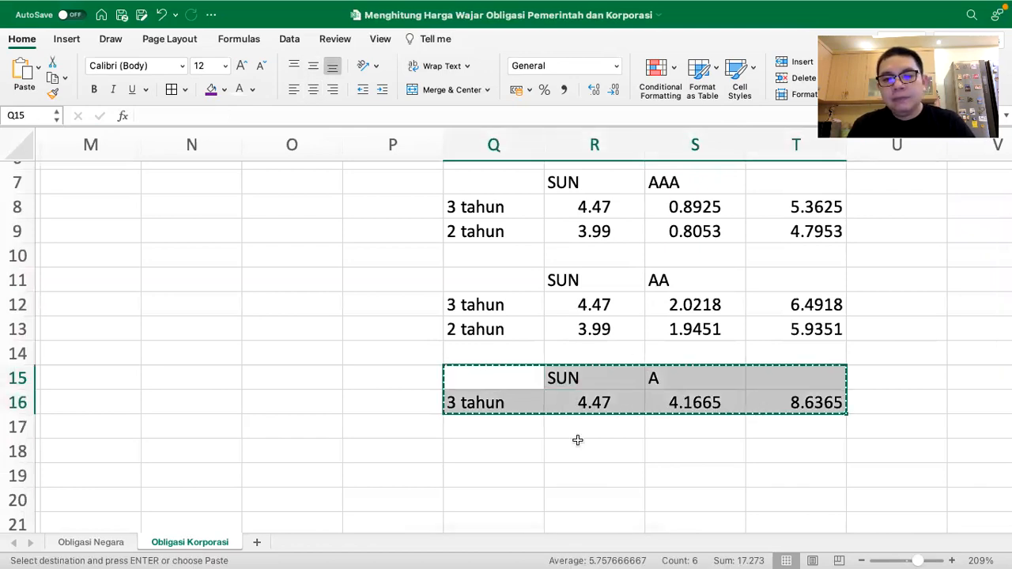
pyautogui.click(501, 451)
pyautogui.hotkey('ctrl', 'v')
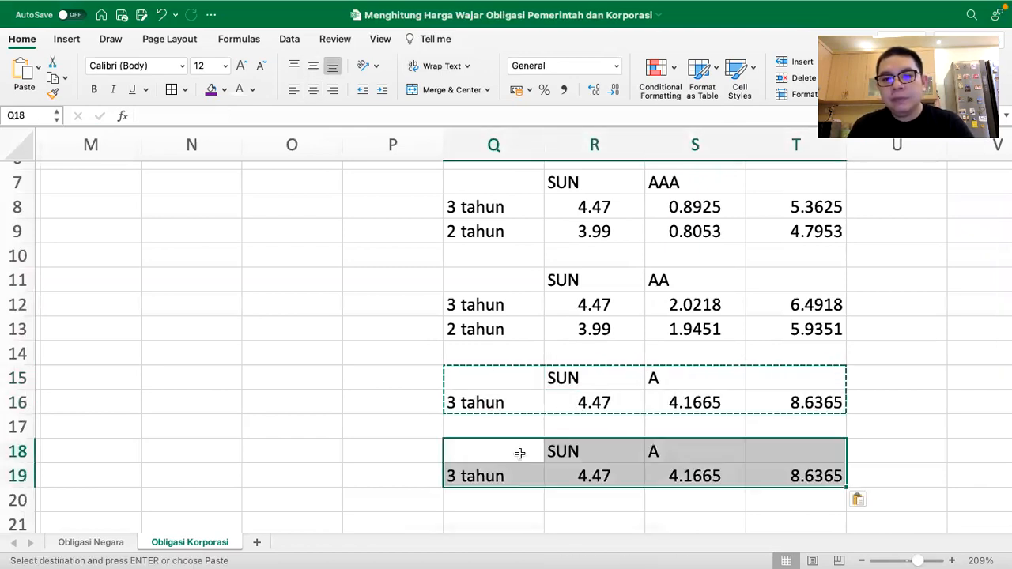
# Step: Change the spread heading in S18 to BBB and add a "4 tahun" row label in Q20
pyautogui.click(676, 454)
pyautogui.write('BBB')
pyautogui.press('Return')
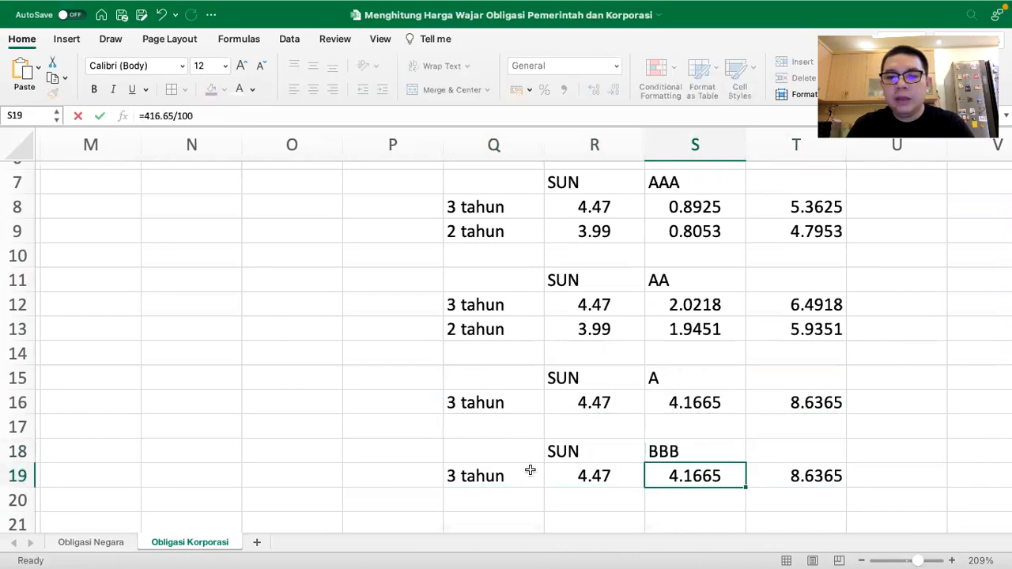
pyautogui.click(470, 499)
pyautogui.write('4')
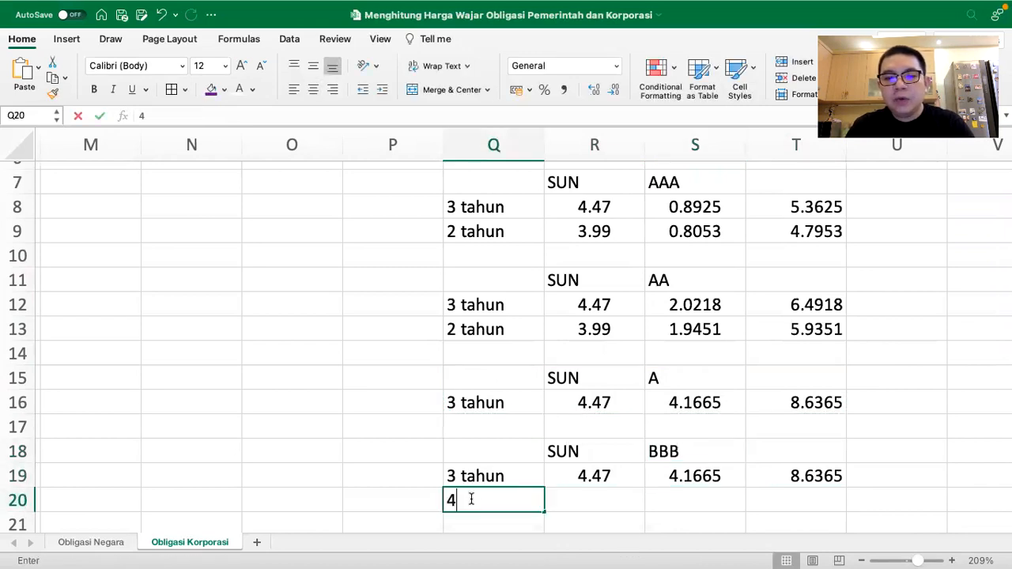
pyautogui.write(' tahun')
pyautogui.press('Return')
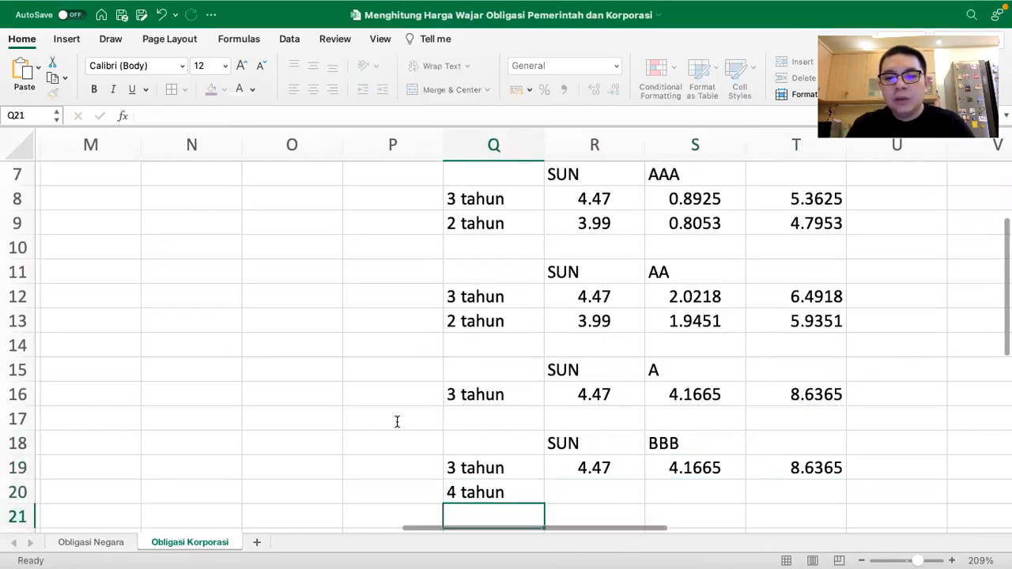
# Step: Look up the 4-year government yield, enter 4.91 in R20 and centre the value in its cell
pyautogui.hscroll(-2, 394, 419)
pyautogui.hscroll(-5, 394, 420)
pyautogui.scroll(2, 394, 419)
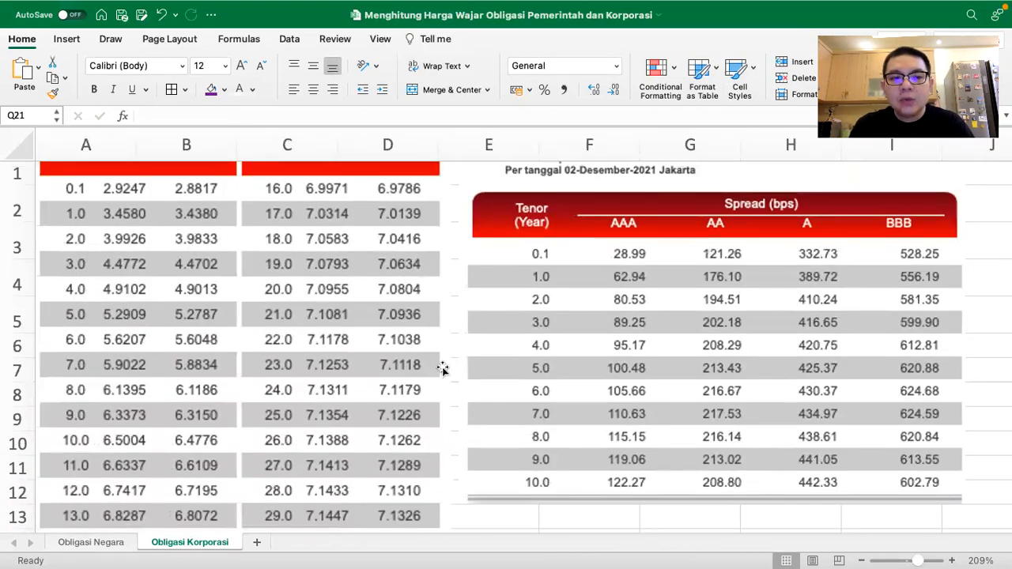
pyautogui.hscroll(5, 443, 369)
pyautogui.scroll(-3, 443, 369)
pyautogui.scroll(-1, 443, 368)
pyautogui.hscroll(1, 442, 368)
pyautogui.click(821, 447)
pyautogui.write('4.91')
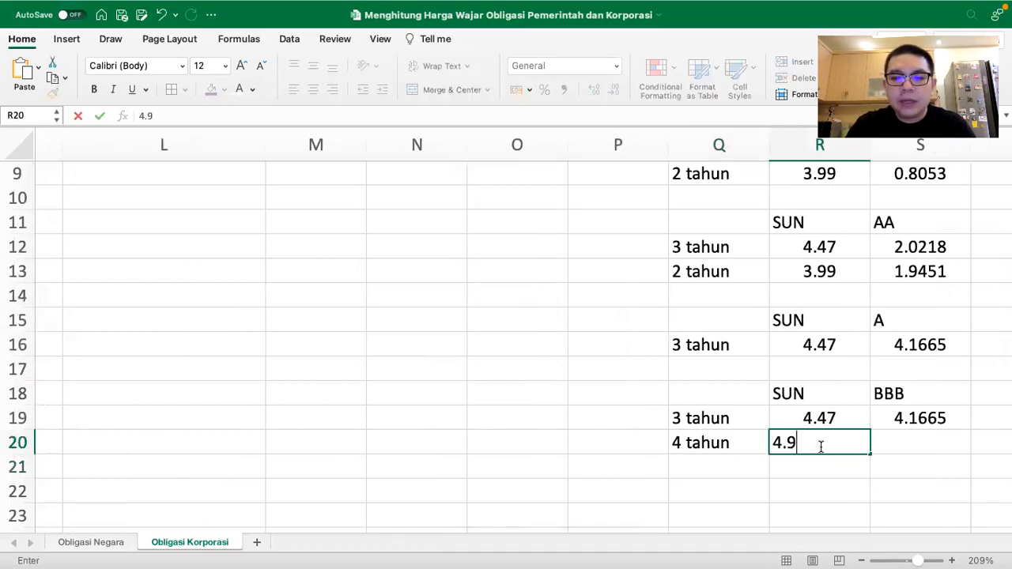
pyautogui.press('Return')
pyautogui.click(810, 443)
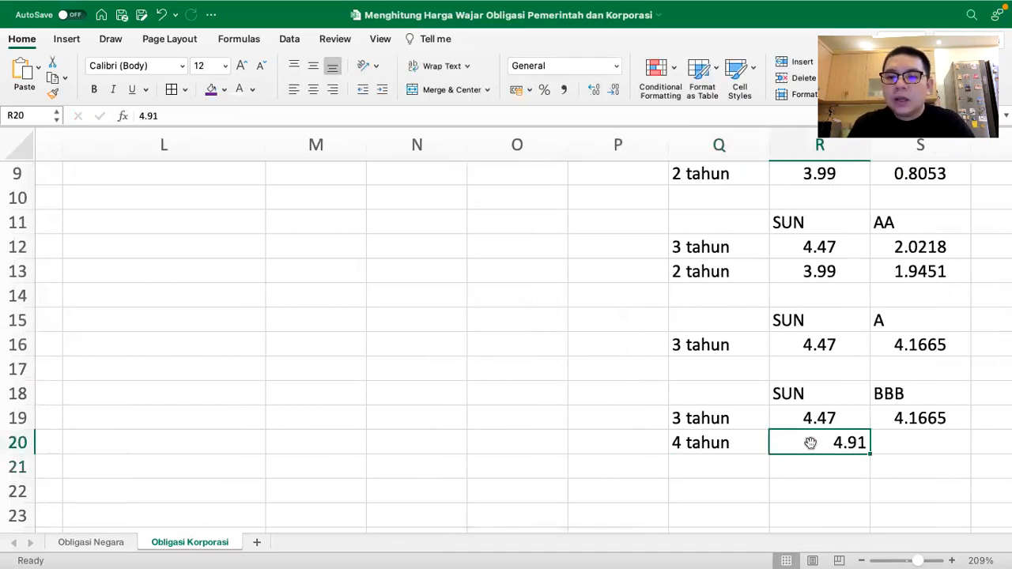
pyautogui.click(312, 90)
# Step: Look up the 4-year BBB spread in the credit spread matrix and enter =612.81/100 in S20
pyautogui.scroll(5, 320, 170)
pyautogui.hscroll(-10, 325, 219)
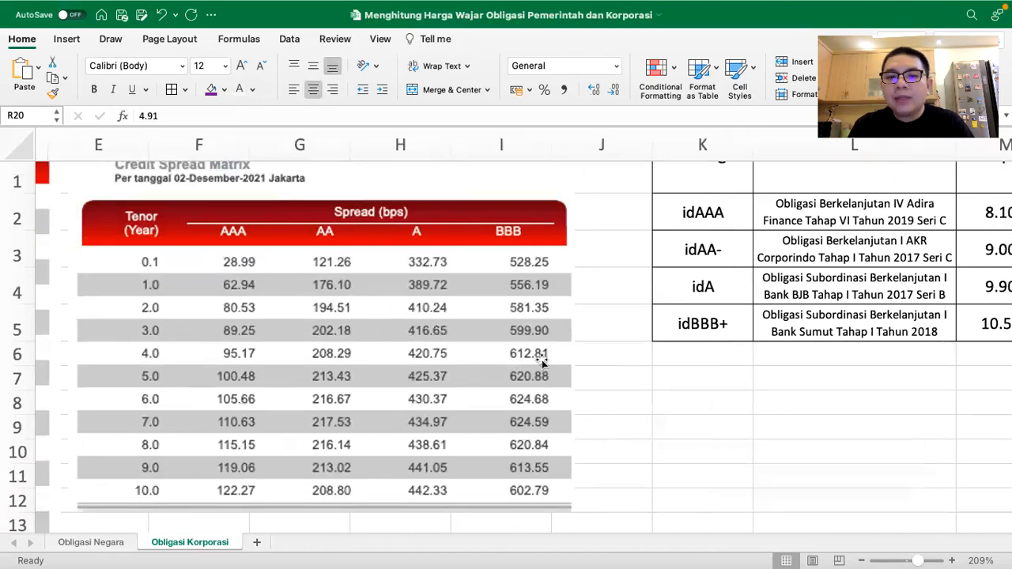
pyautogui.hscroll(10, 541, 359)
pyautogui.scroll(-3, 542, 360)
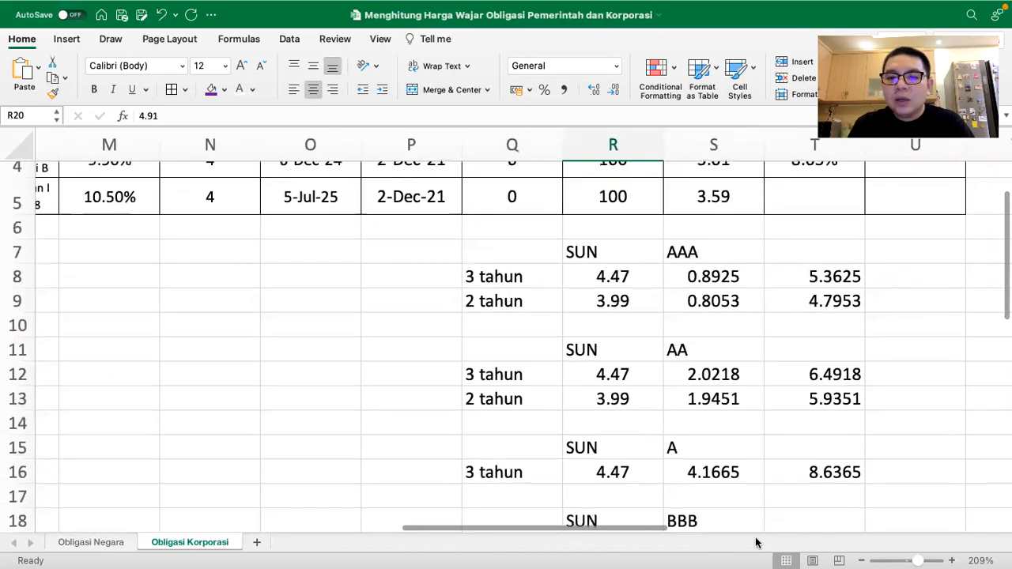
pyautogui.click(690, 496)
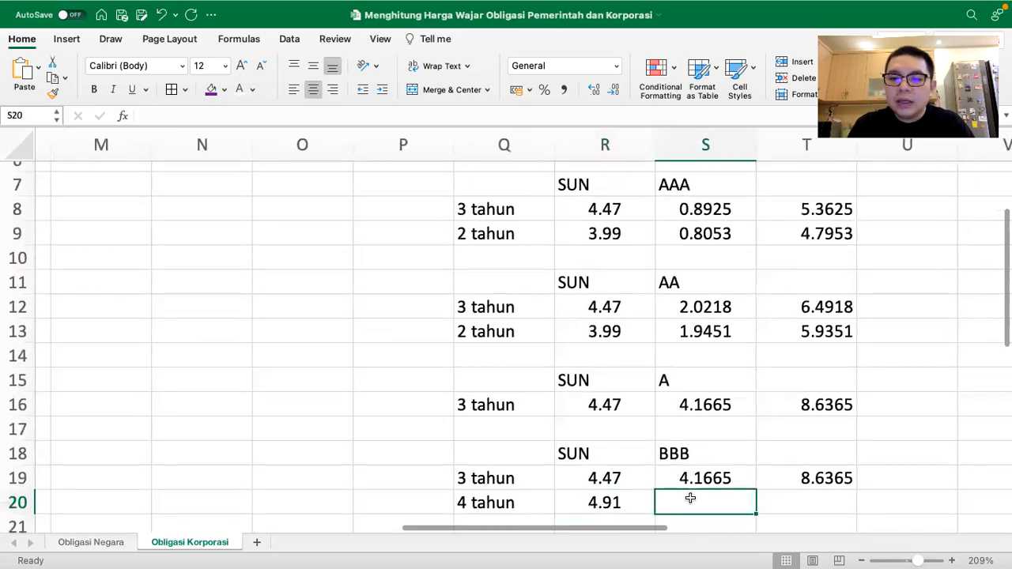
pyautogui.write('=6')
pyautogui.write('12.81')
pyautogui.write('/100')
pyautogui.press('Return')
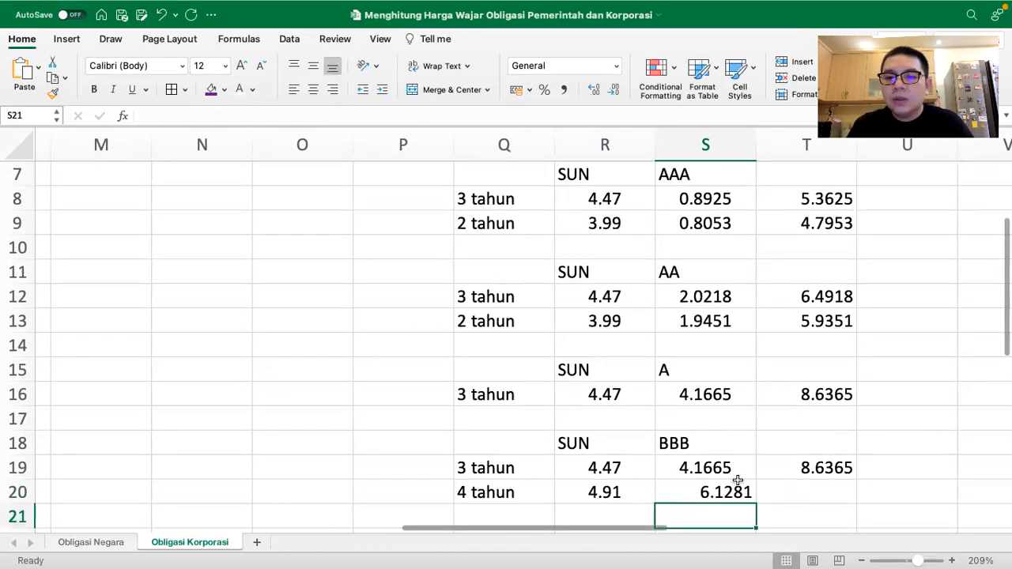
pyautogui.click(735, 489)
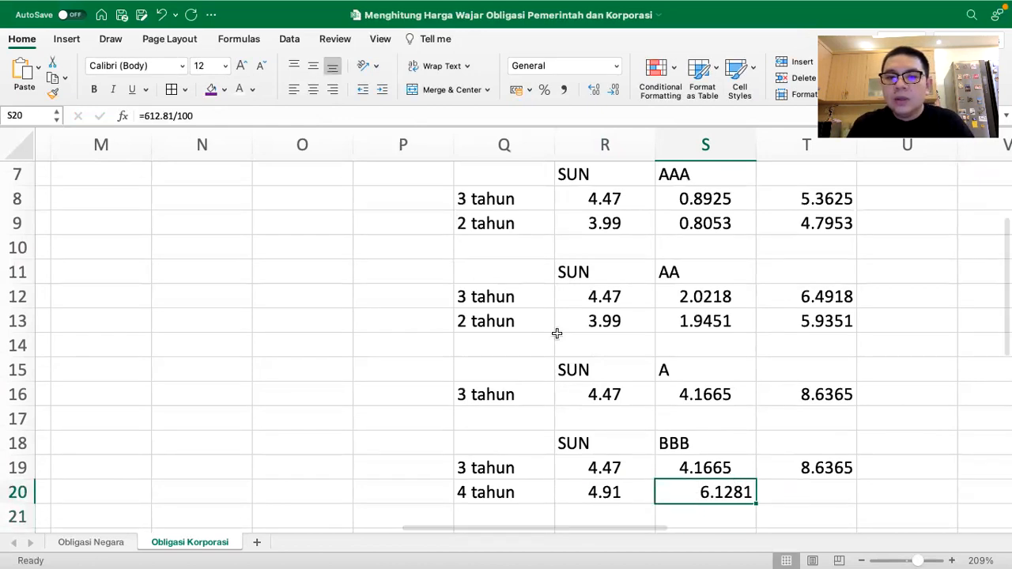
# Step: Centre the 4-year BBB spread in S20 and copy the total yield formula from T19 to T20
pyautogui.click(313, 90)
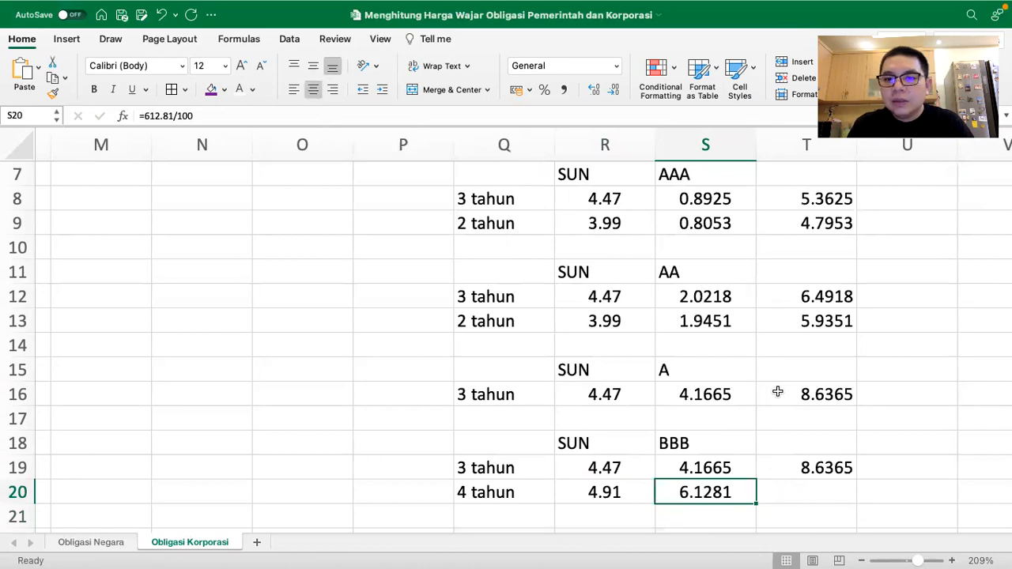
pyautogui.click(823, 459)
pyautogui.press('super+c')
pyautogui.click(813, 486)
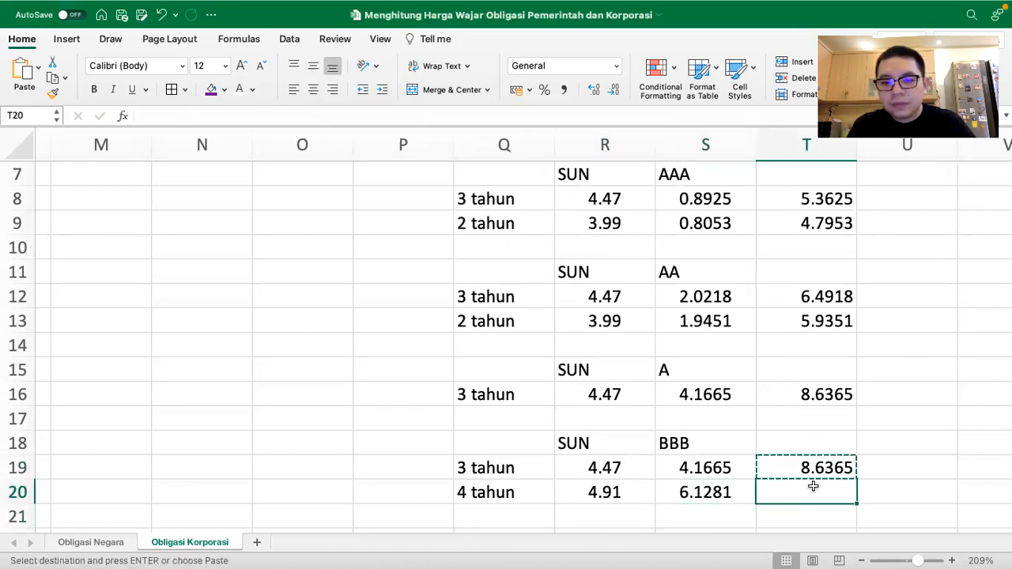
pyautogui.press('super+v')
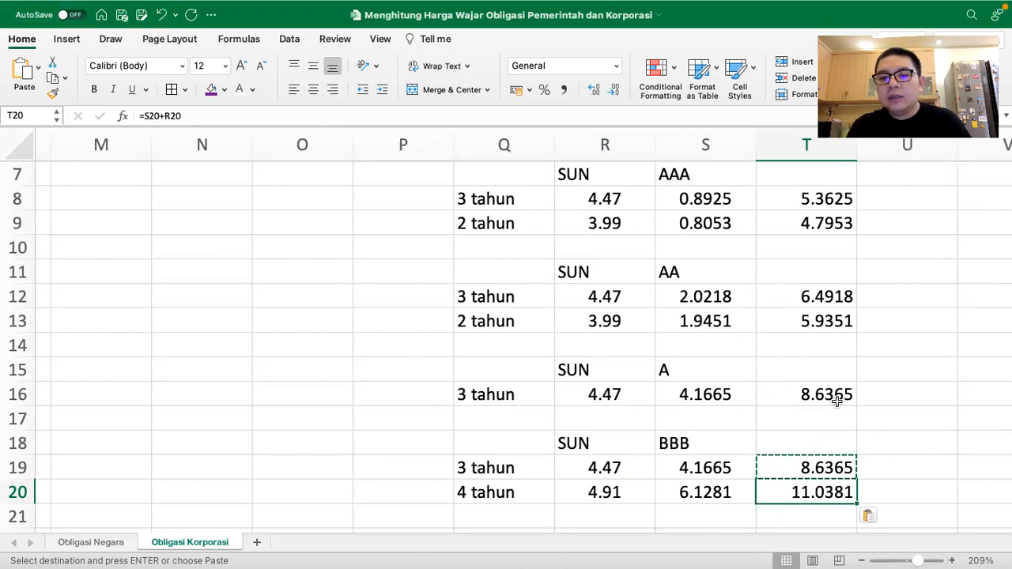
# Step: Check the 3-year and 4-year BBB spreads in S19 and S20 against the credit spread matrix
pyautogui.click(701, 463)
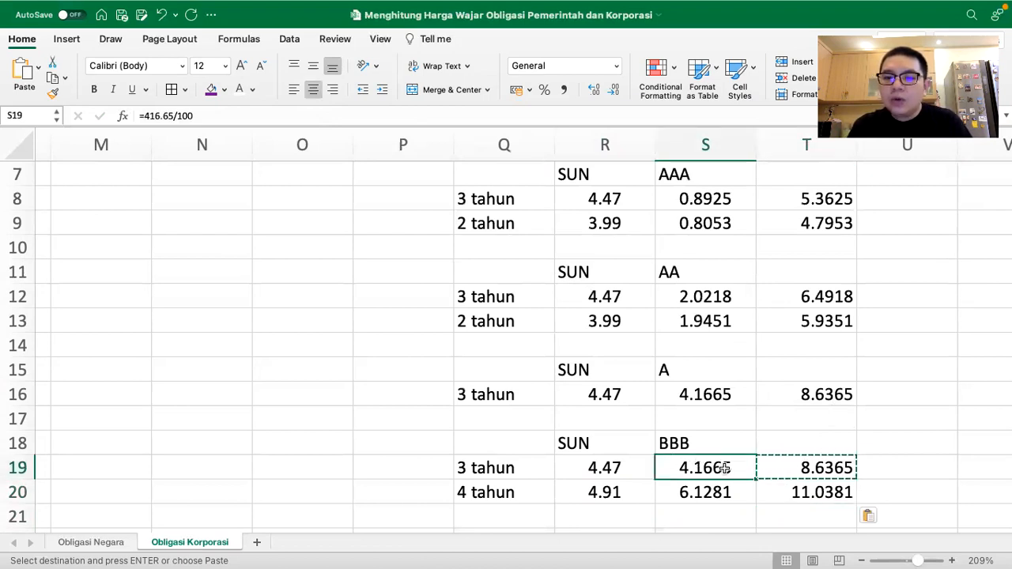
pyautogui.click(706, 489)
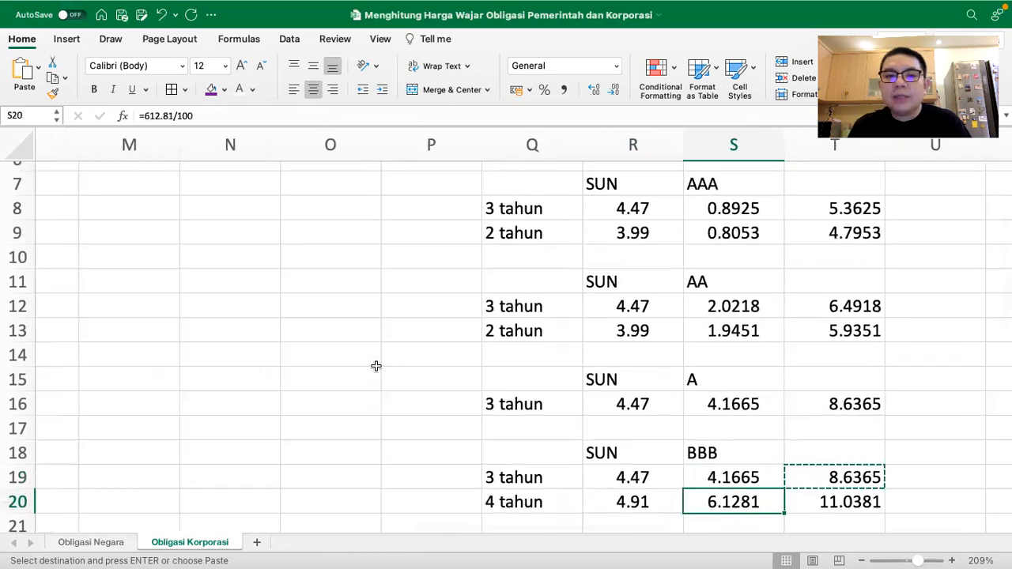
pyautogui.hscroll(-6, 376, 366)
pyautogui.scroll(3, 377, 366)
pyautogui.hscroll(-3, 376, 367)
pyautogui.scroll(3, 376, 366)
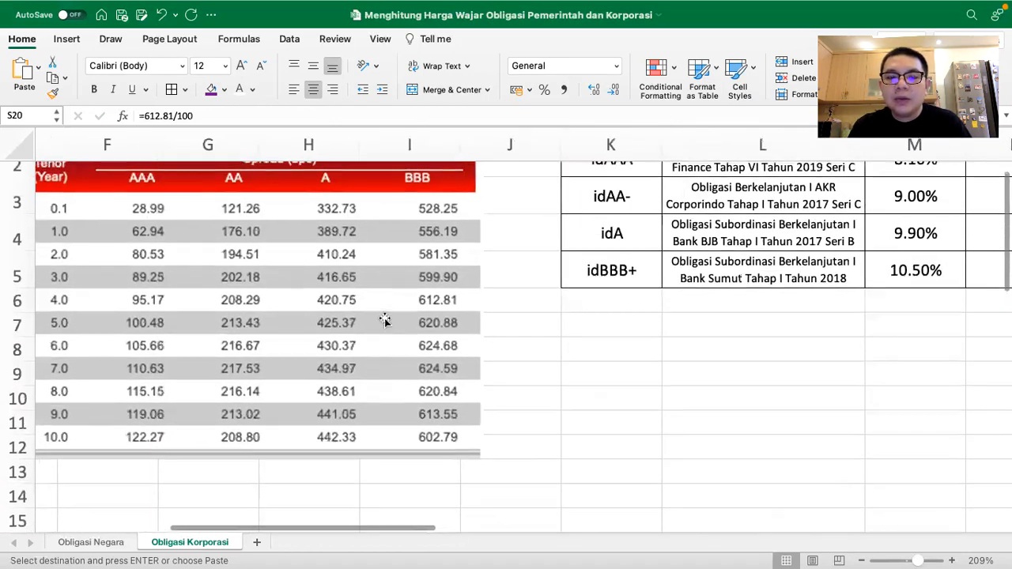
pyautogui.hscroll(-1, 385, 321)
pyautogui.hscroll(8, 385, 320)
pyautogui.scroll(-5, 385, 320)
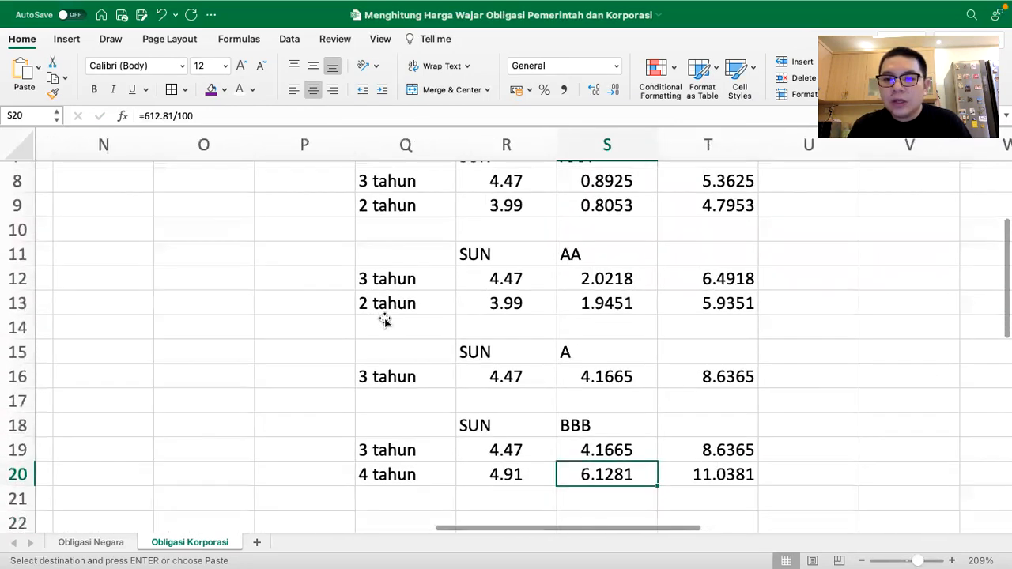
# Step: Look up the 3-year BBB spread in the credit spread matrix and enter =599.99/100 in S19
pyautogui.press('Up')
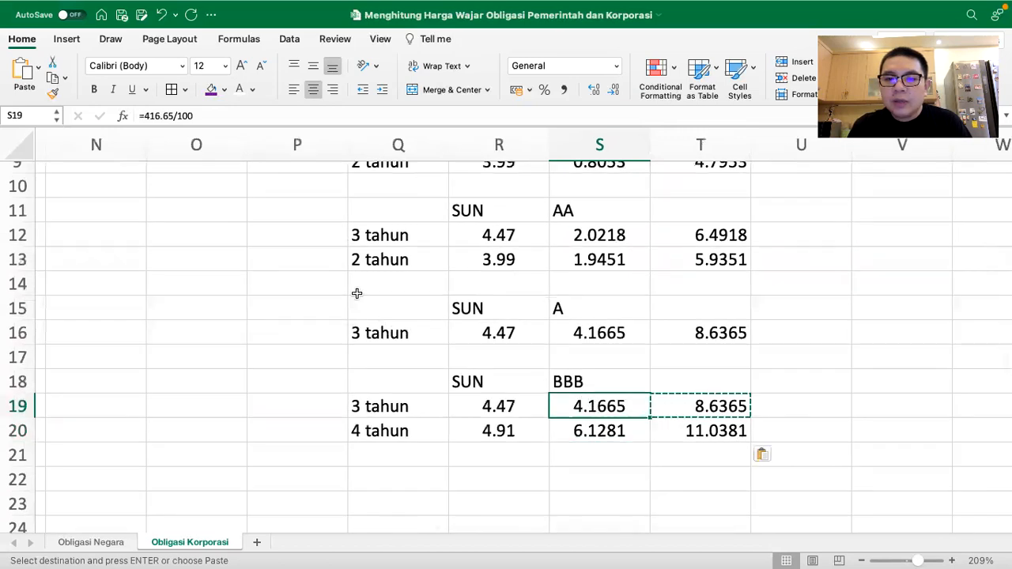
pyautogui.hscroll(-7, 357, 293)
pyautogui.scroll(2, 356, 293)
pyautogui.hscroll(-3, 356, 293)
pyautogui.scroll(3, 357, 294)
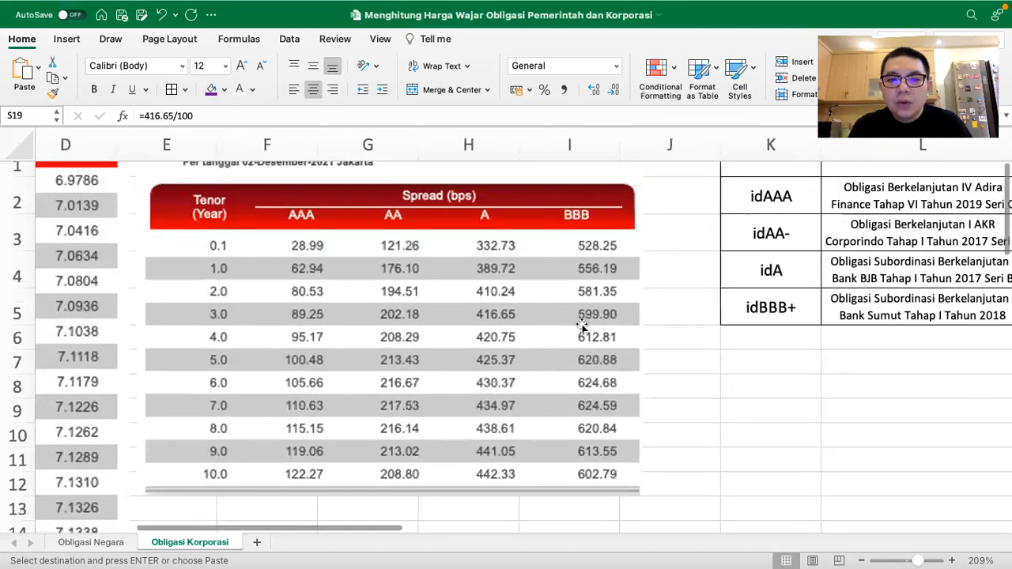
pyautogui.hscroll(8, 617, 328)
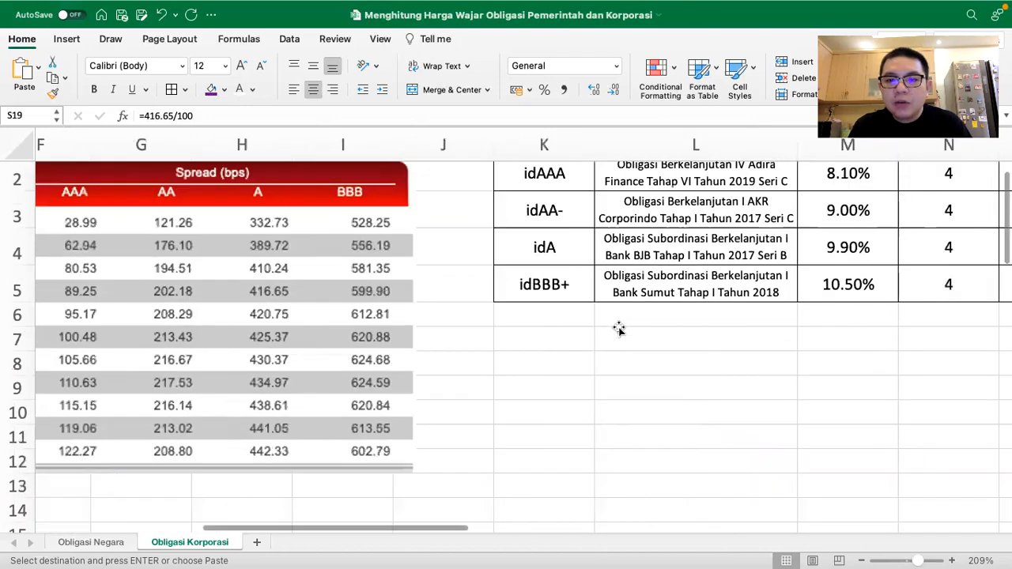
pyautogui.scroll(-4, 619, 328)
pyautogui.hscroll(1, 618, 328)
pyautogui.scroll(-1, 619, 328)
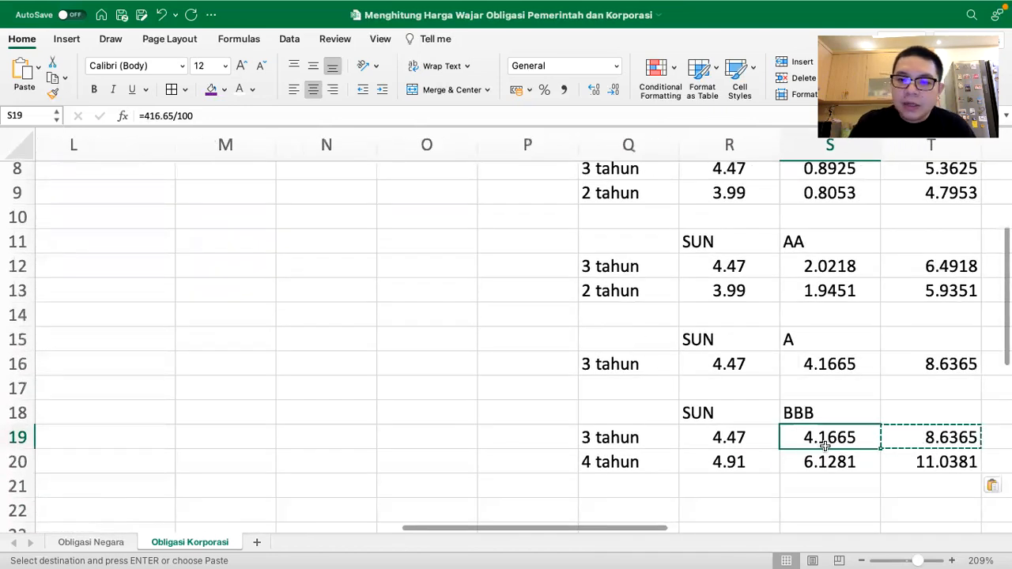
pyautogui.write('=5')
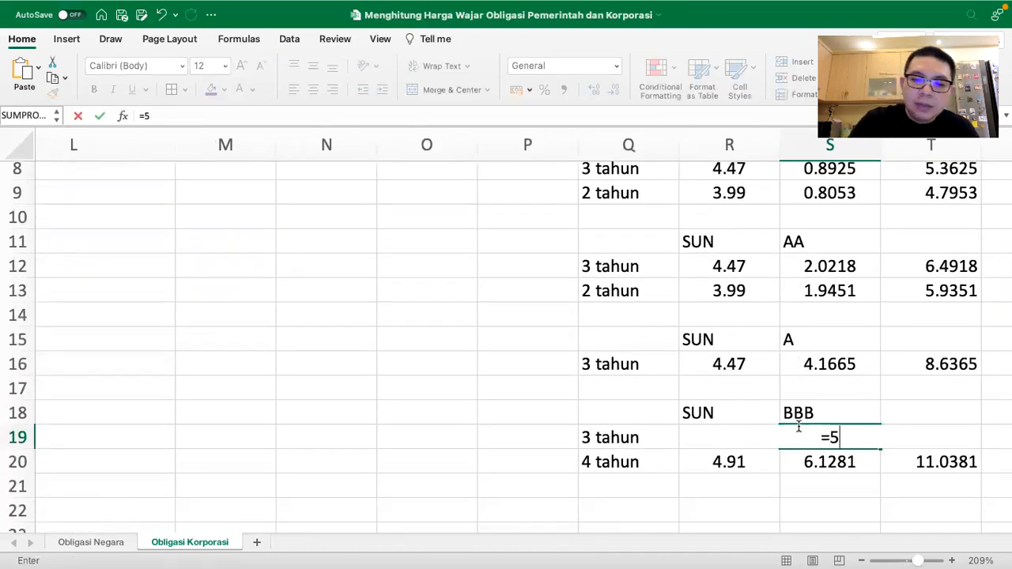
pyautogui.write('99.99')
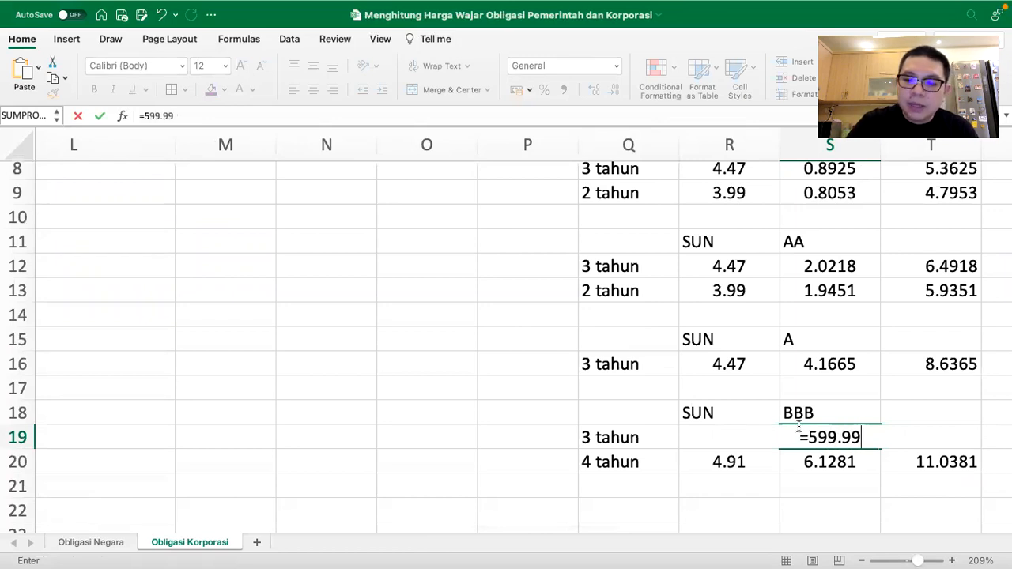
pyautogui.write('/100')
pyautogui.press('Return')
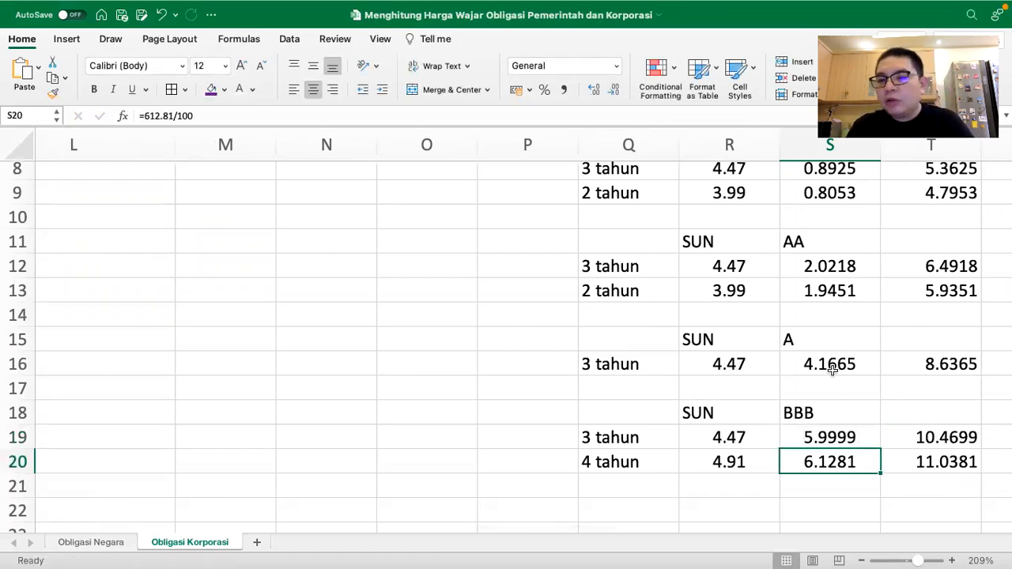
# Step: Compare the fourth bond's time to maturity in S5 with the 3-year and 4-year BBB total yields in T19 and T20
pyautogui.hscroll(3, 829, 447)
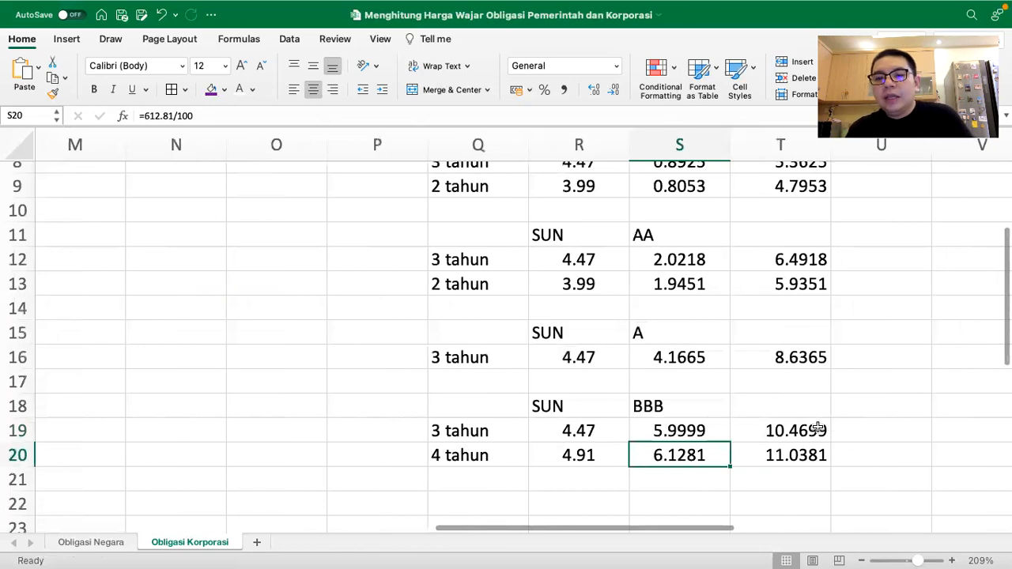
pyautogui.click(798, 427)
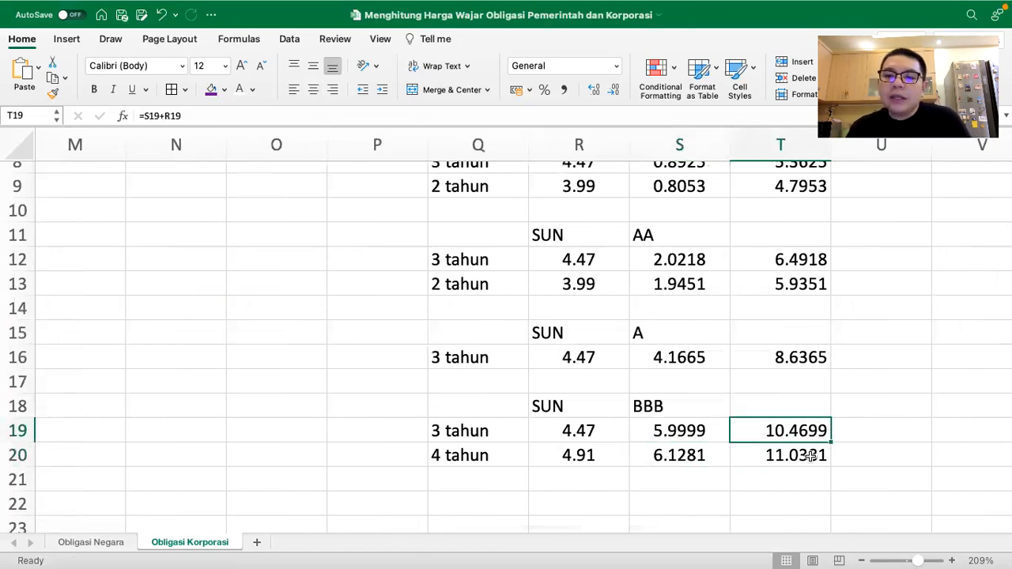
pyautogui.click(812, 455)
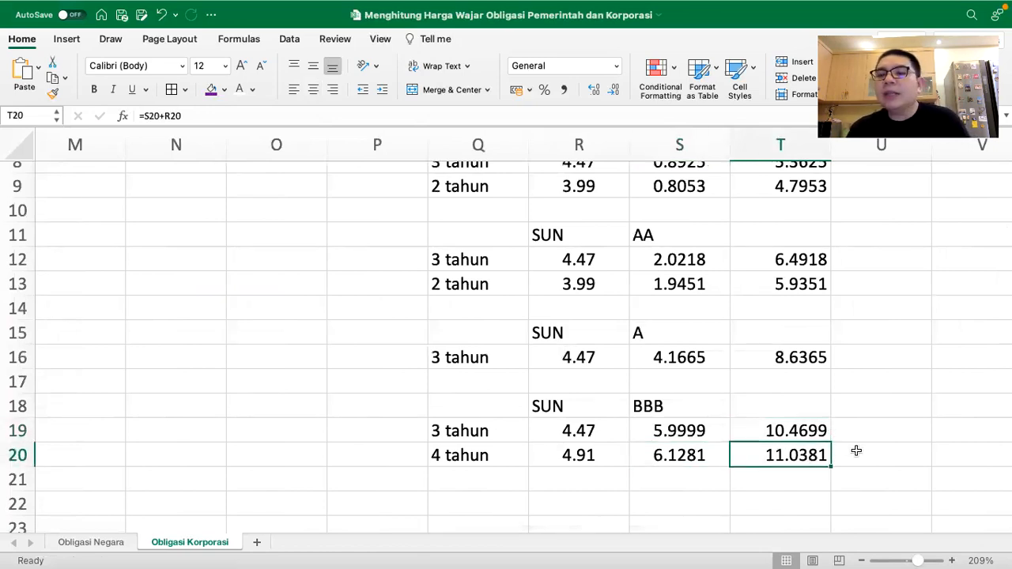
pyautogui.click(690, 400)
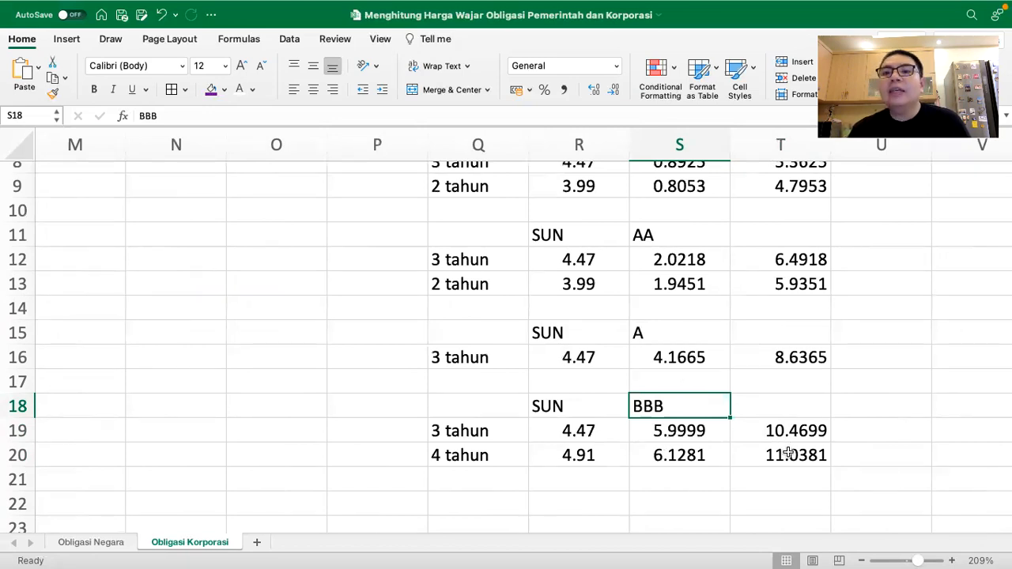
pyautogui.scroll(5, 789, 452)
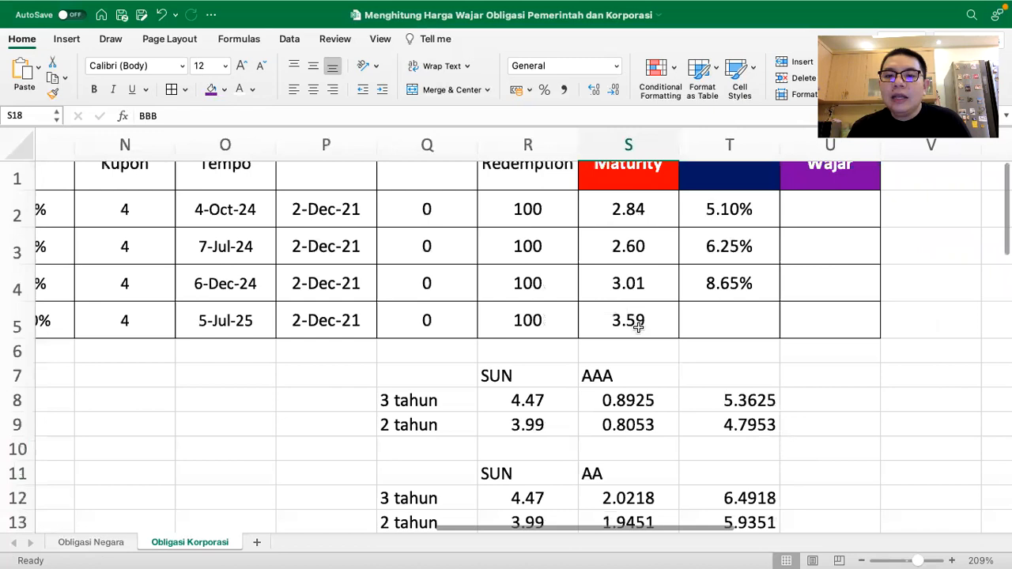
pyautogui.click(639, 324)
pyautogui.scroll(-5, 702, 409)
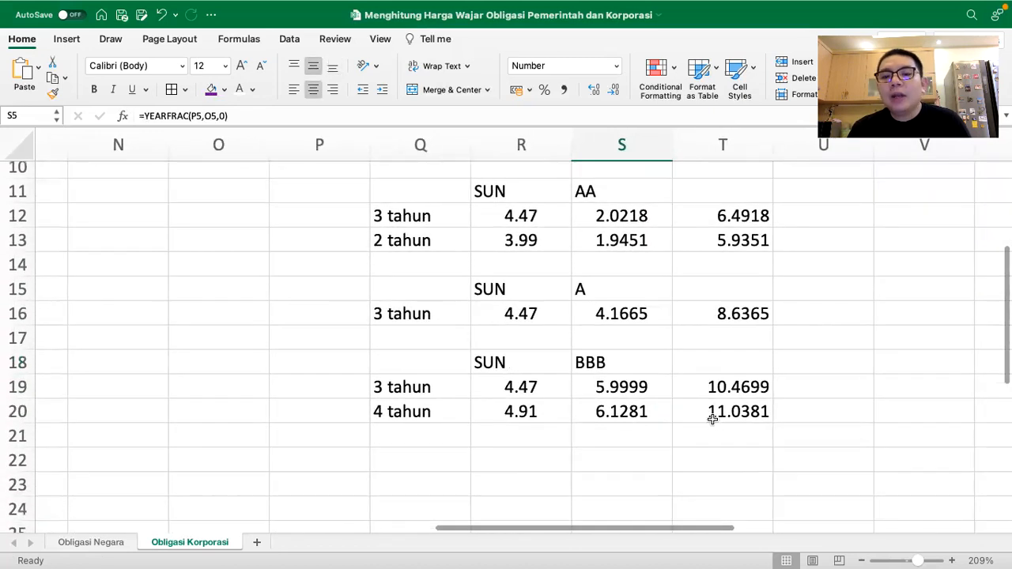
pyautogui.click(611, 411)
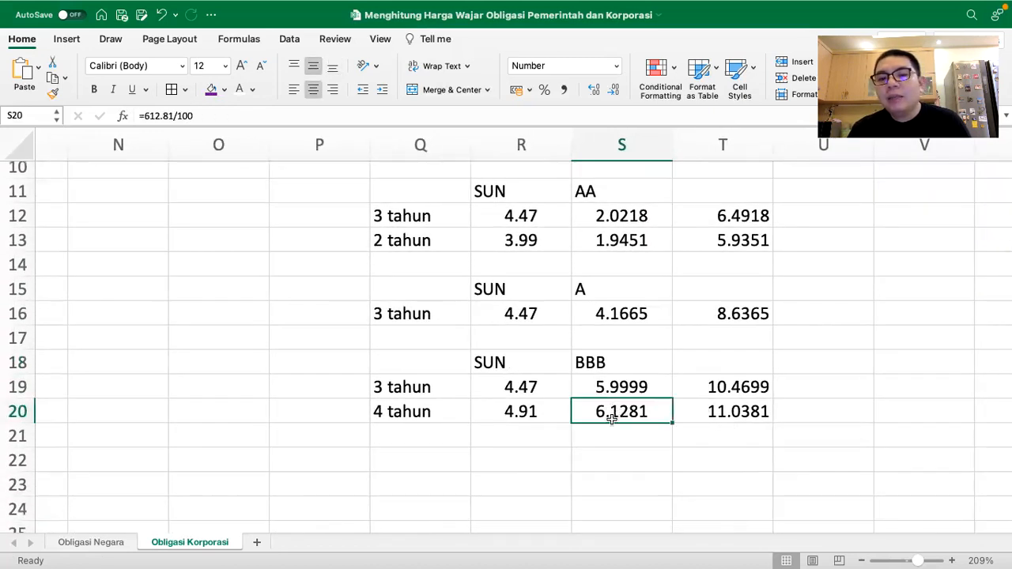
pyautogui.click(433, 411)
pyautogui.click(439, 396)
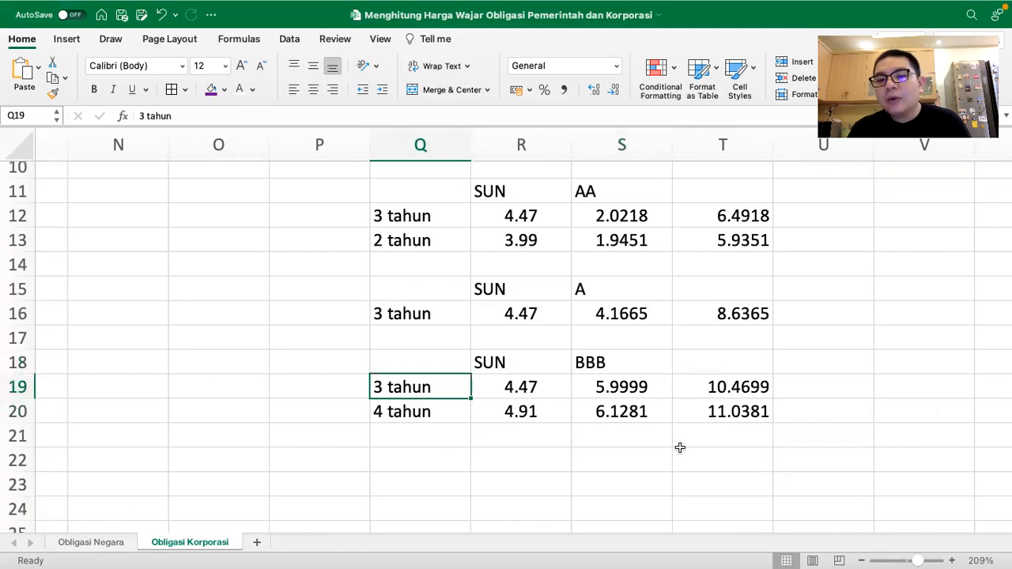
pyautogui.click(758, 387)
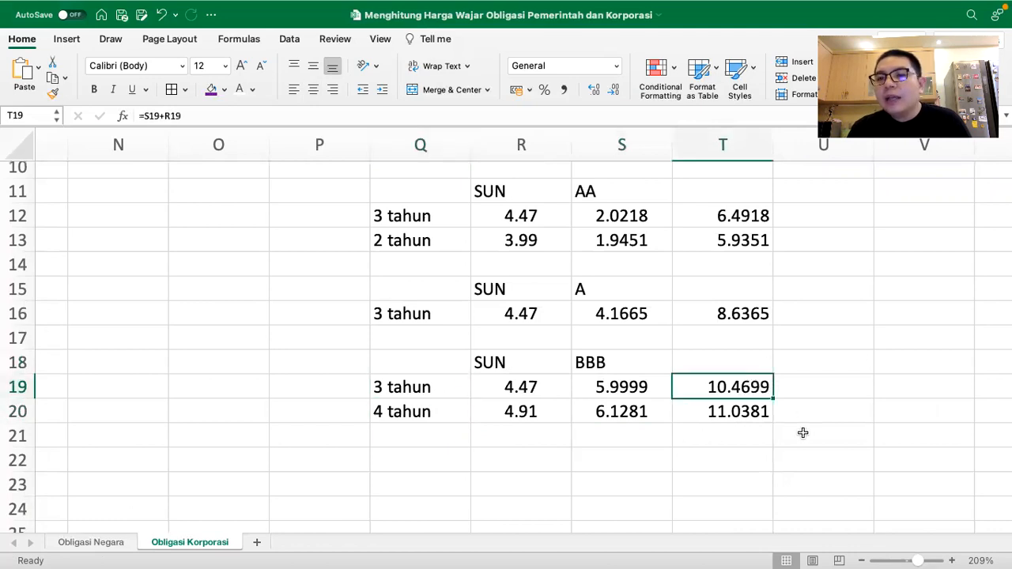
pyautogui.click(761, 407)
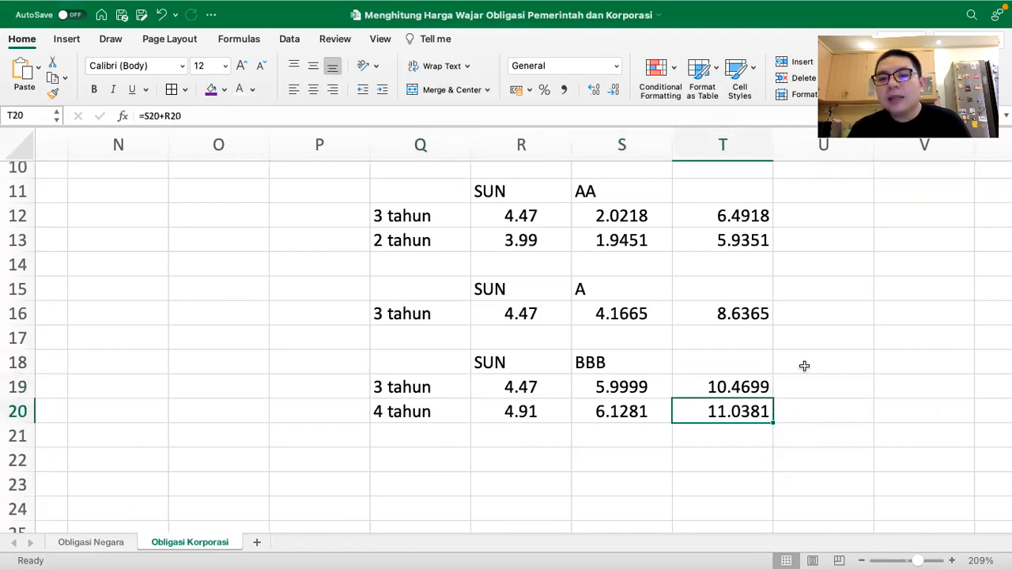
# Step: Enter 10.75% as the fourth bond's fair yield in T5
pyautogui.scroll(2, 786, 393)
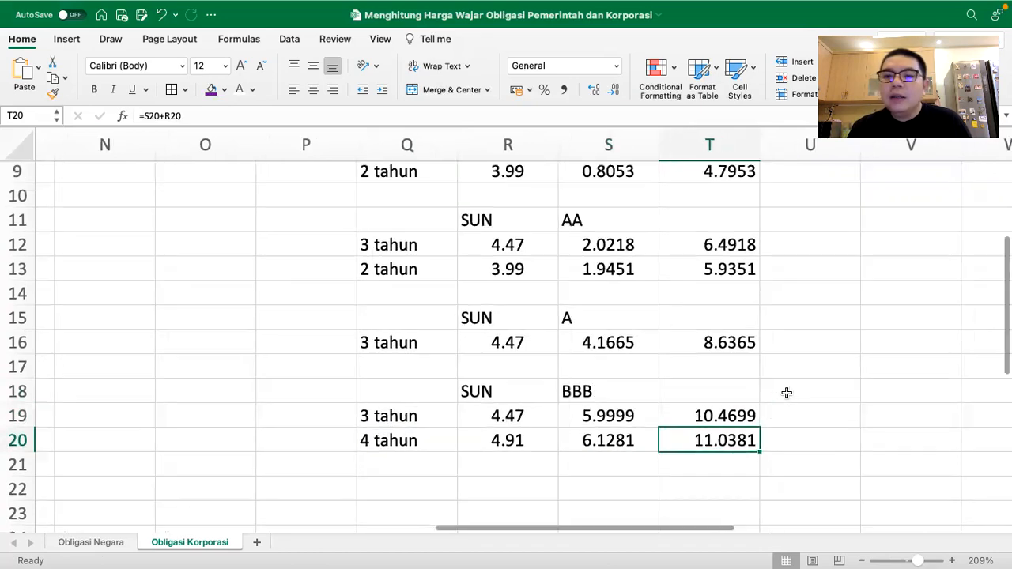
pyautogui.scroll(3, 787, 393)
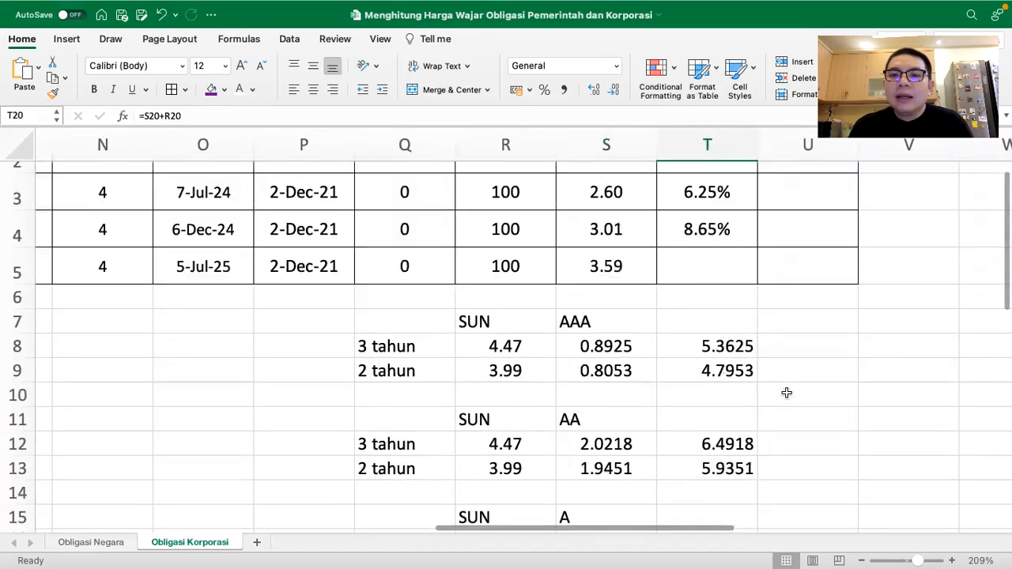
pyautogui.scroll(-5, 787, 393)
pyautogui.scroll(5, 786, 393)
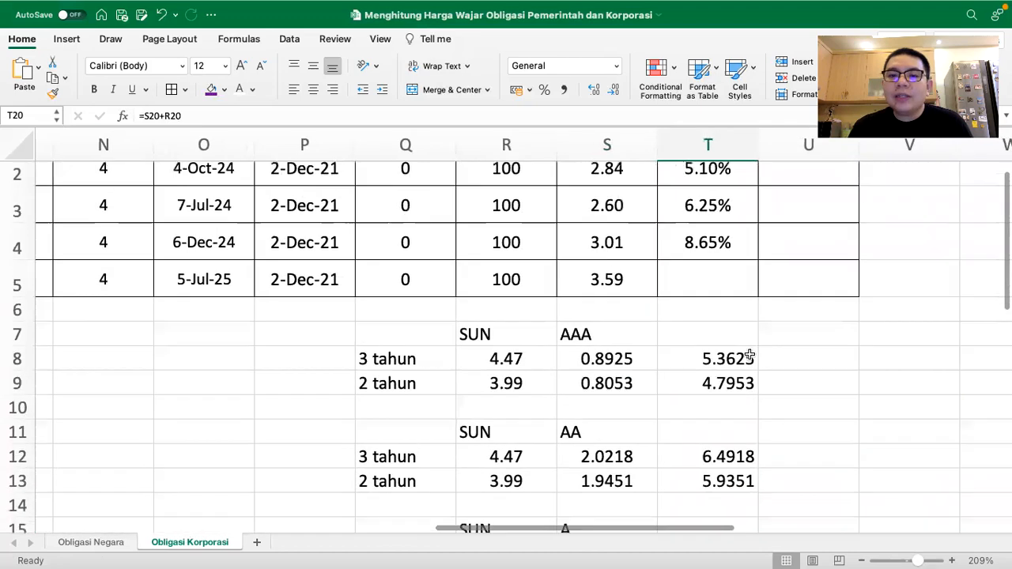
pyautogui.click(701, 283)
pyautogui.write('10')
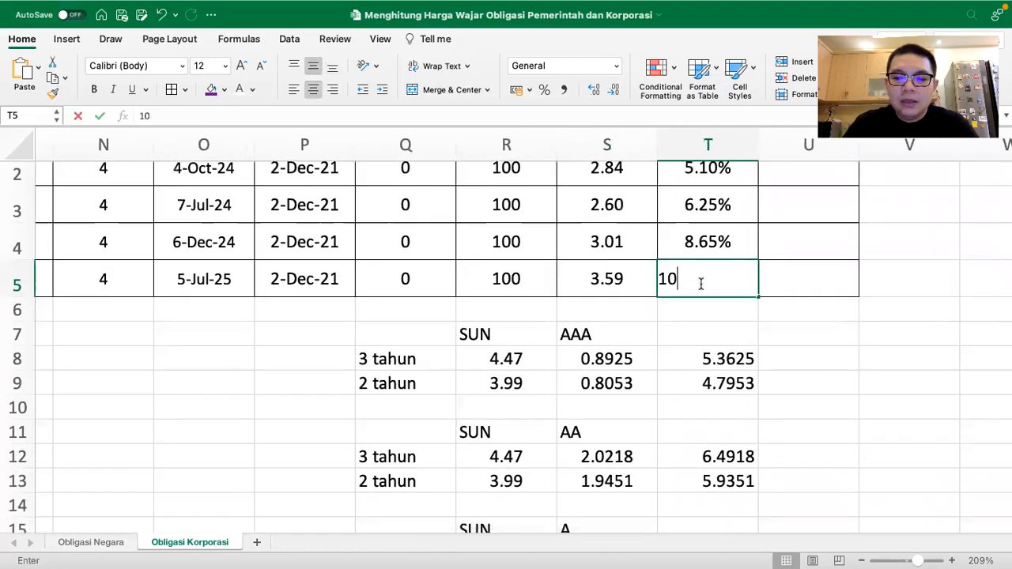
pyautogui.write('.75%')
pyautogui.press('Return')
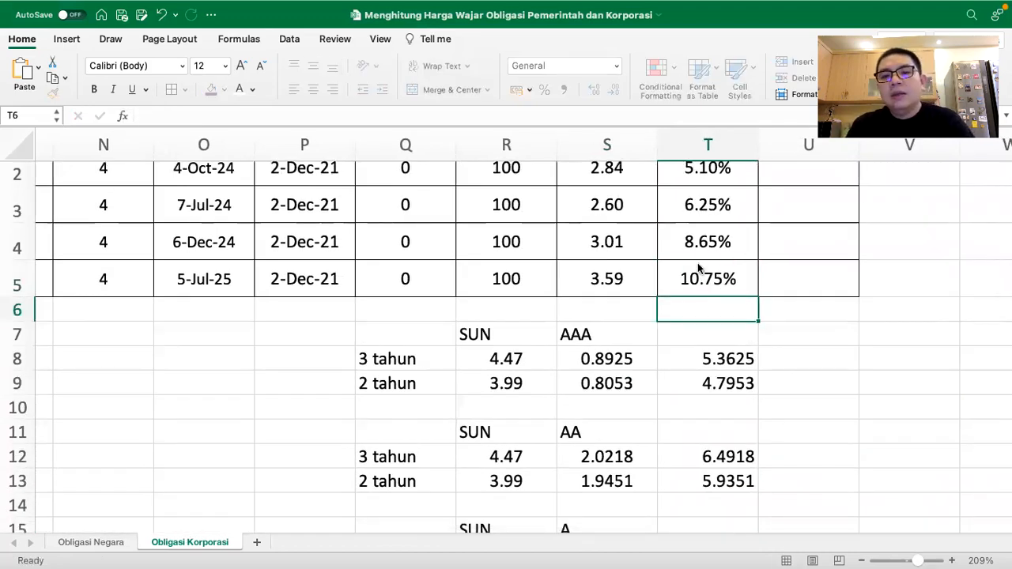
pyautogui.click(700, 269)
# Step: Start a PRICE formula in U2 for the first bond, using P2 as settlement, O2 as maturity and M2 as the coupon rate
pyautogui.scroll(1, 698, 267)
pyautogui.scroll(1, 699, 267)
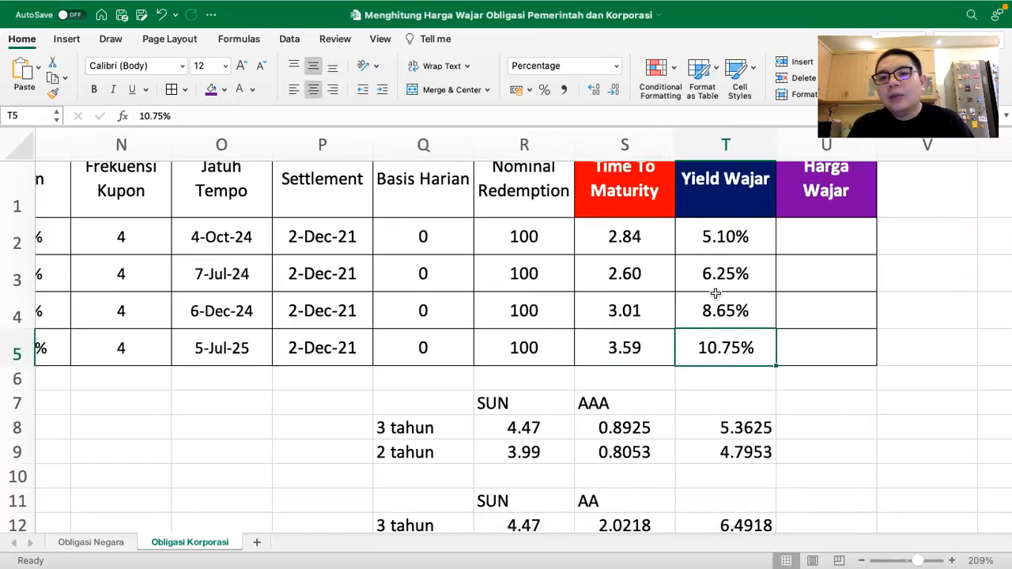
pyautogui.scroll(1, 712, 294)
pyautogui.hscroll(-1, 712, 294)
pyautogui.hscroll(-1, 715, 294)
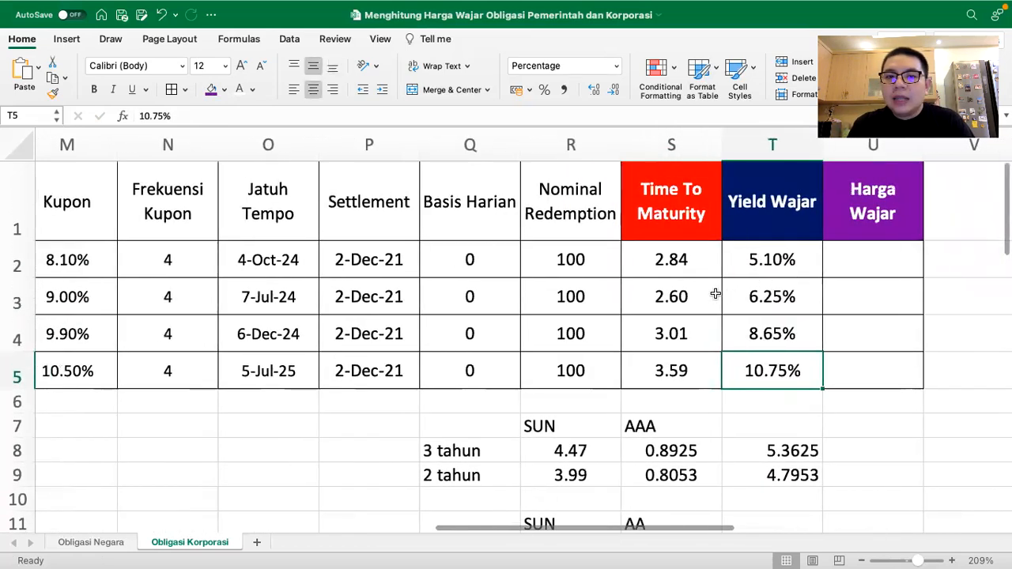
pyautogui.click(852, 261)
pyautogui.write('=')
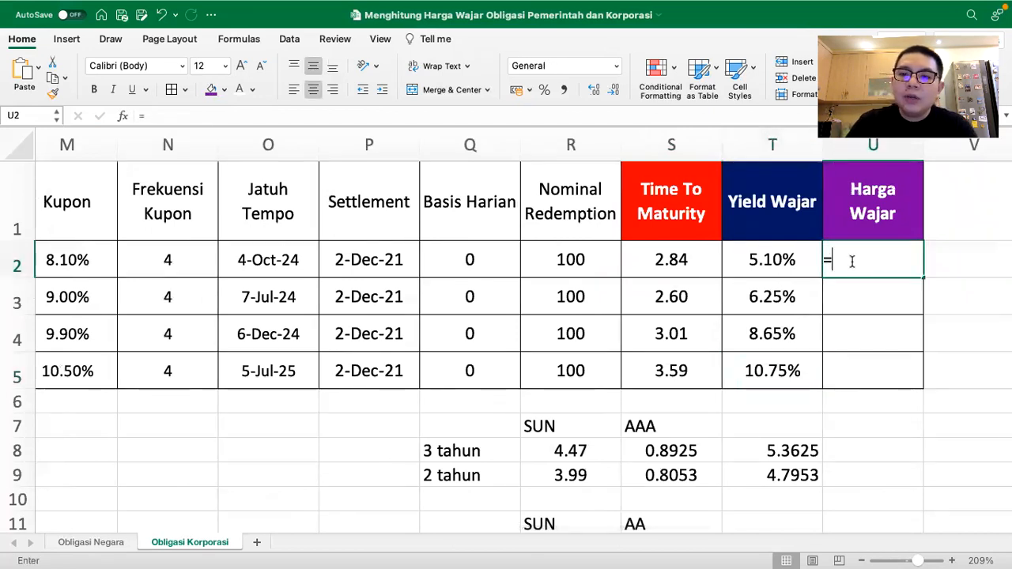
pyautogui.write('price')
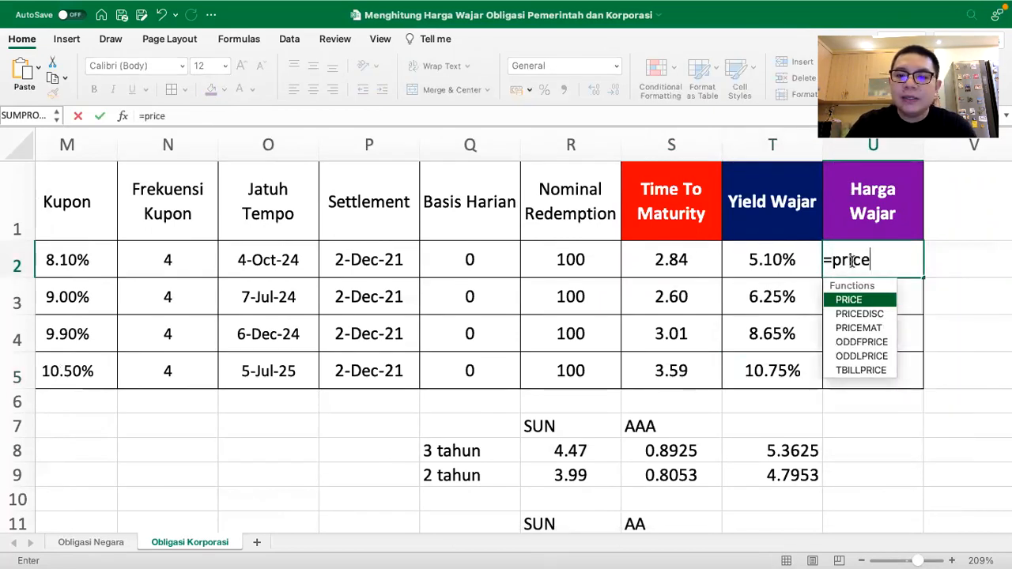
pyautogui.write('(')
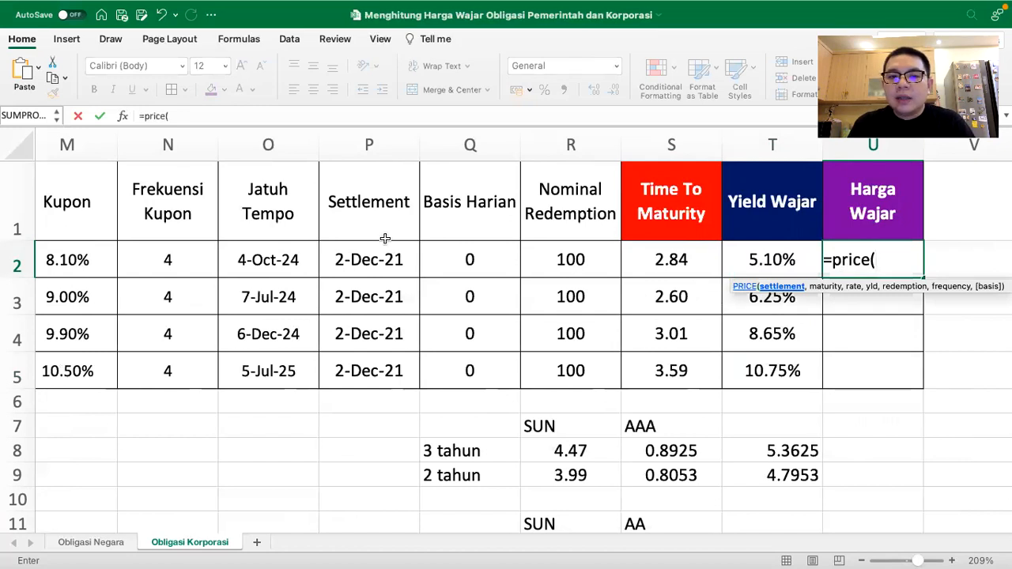
pyautogui.click(357, 257)
pyautogui.write(',')
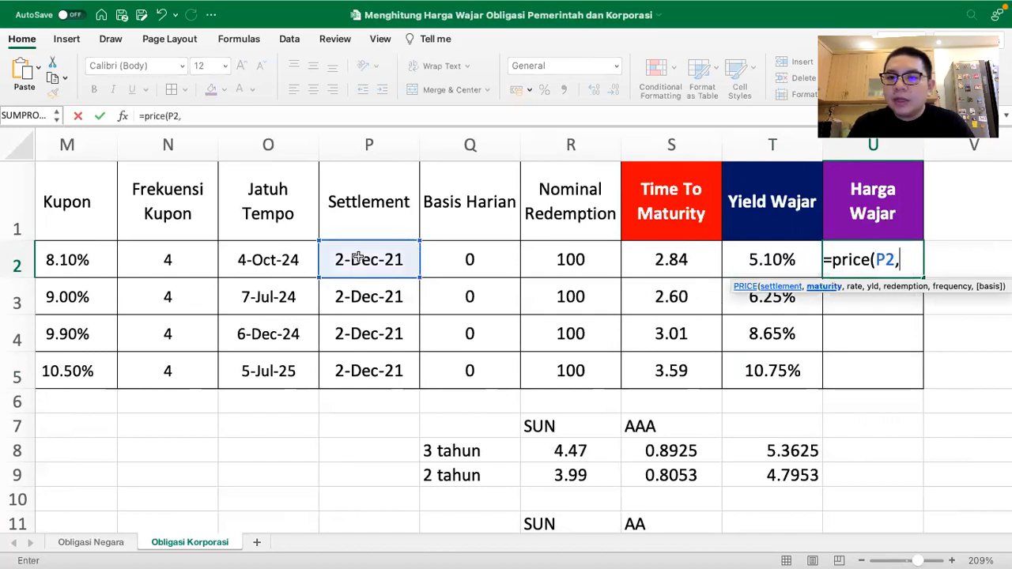
pyautogui.click(272, 258)
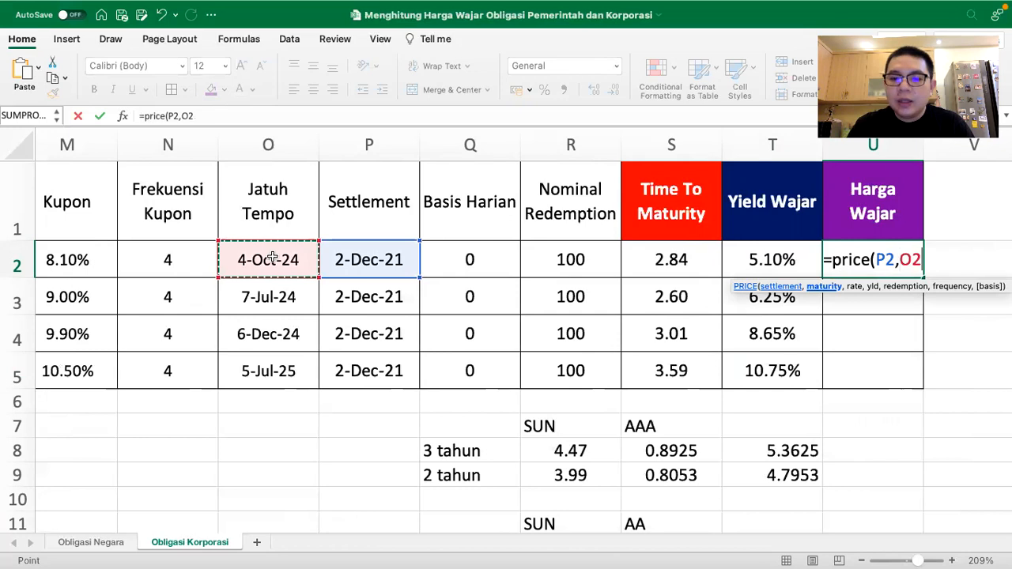
pyautogui.write(',')
pyautogui.hscroll(-2, 271, 258)
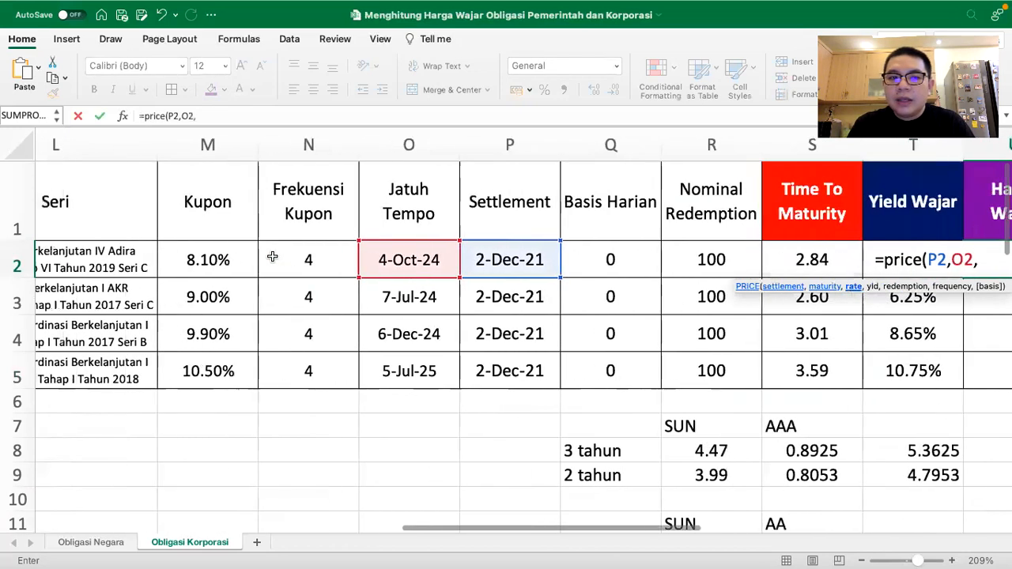
pyautogui.click(228, 260)
pyautogui.write(',')
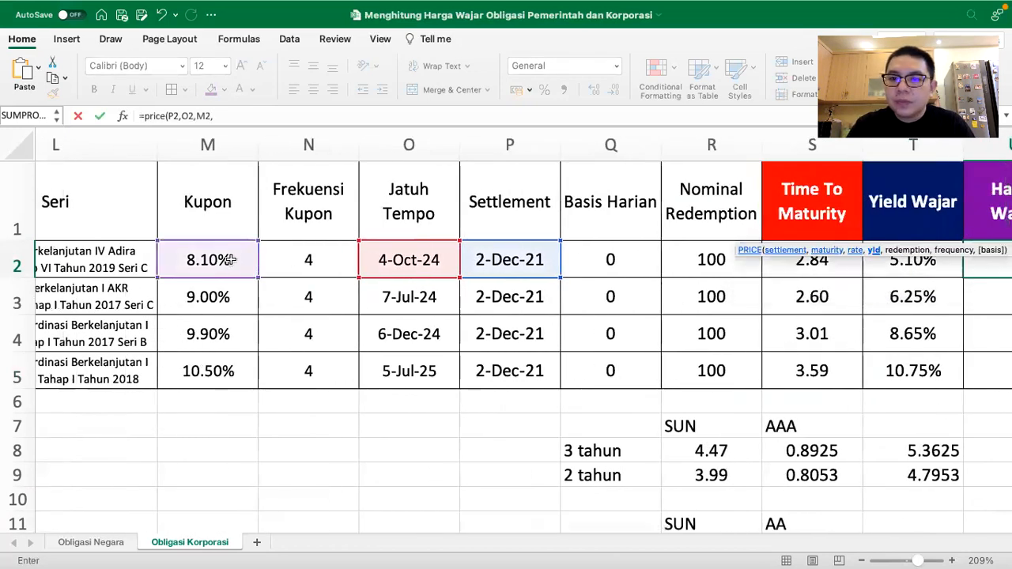
# Step: Complete U2's formula as =PRICE(P2,O2,M2,T2,R2,N2,Q2), adding the fair yield, redemption, coupon frequency and day basis
pyautogui.hscroll(3, 557, 309)
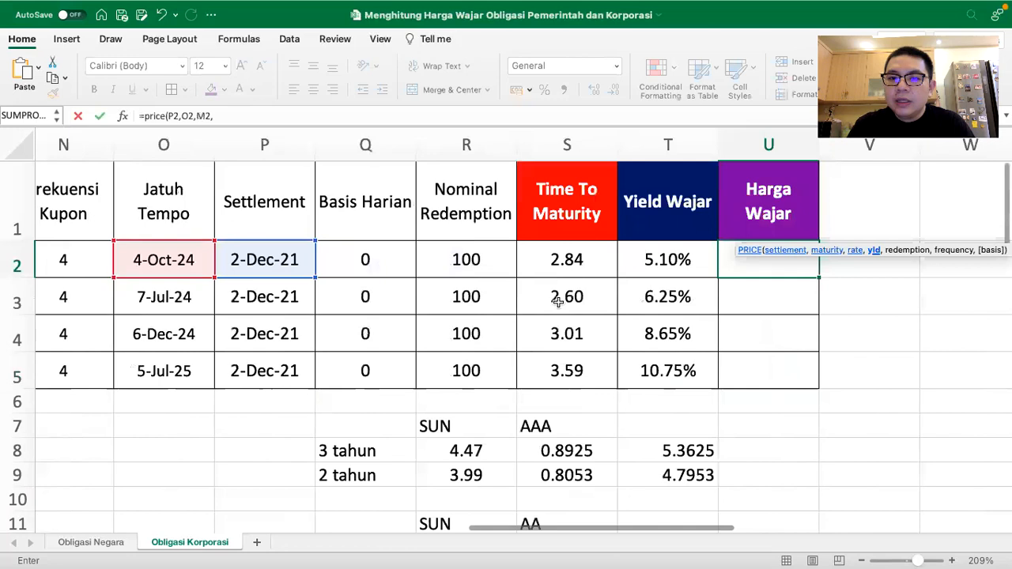
pyautogui.click(626, 305)
pyautogui.press('Up')
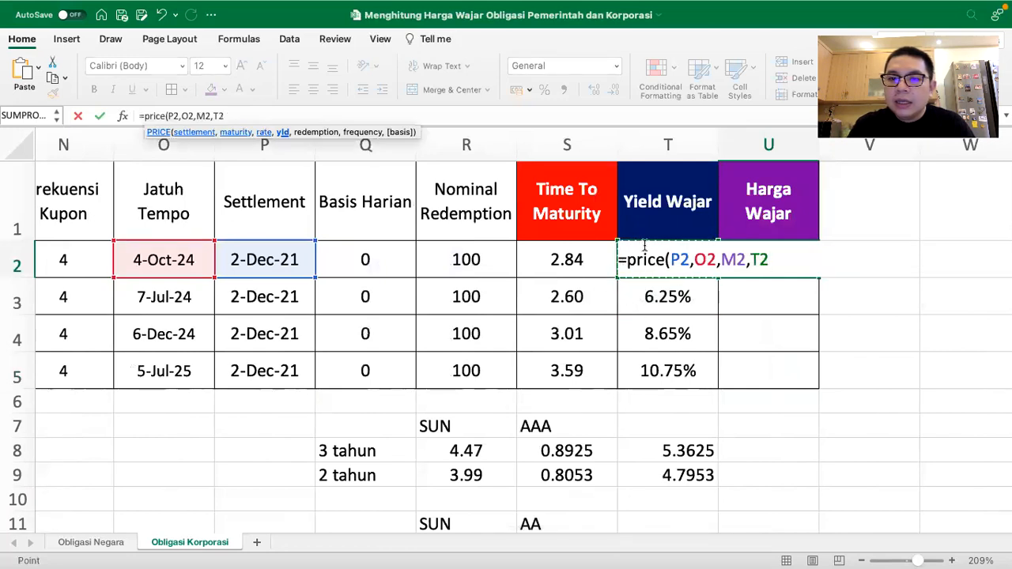
pyautogui.write(',')
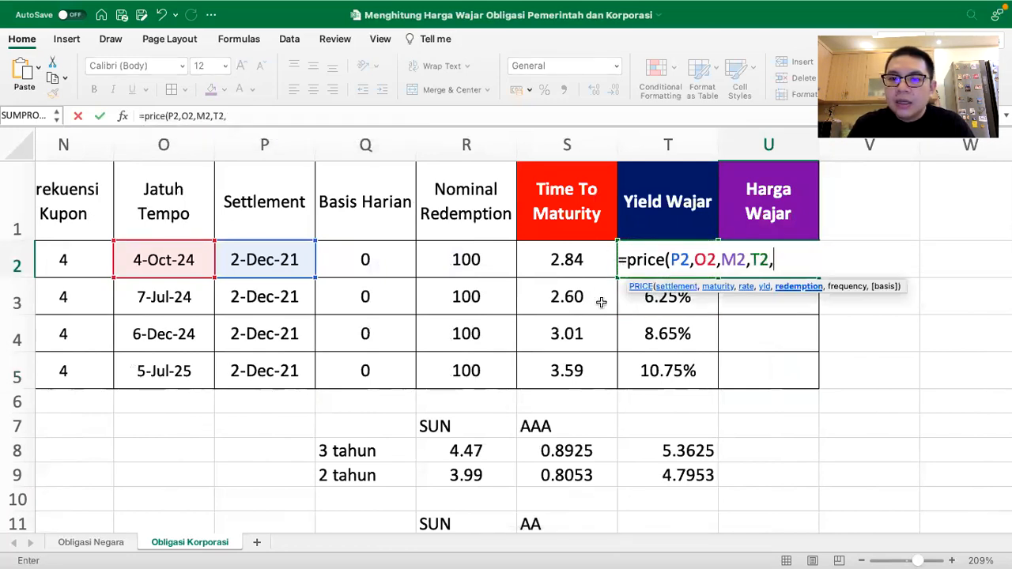
pyautogui.click(467, 259)
pyautogui.write(',')
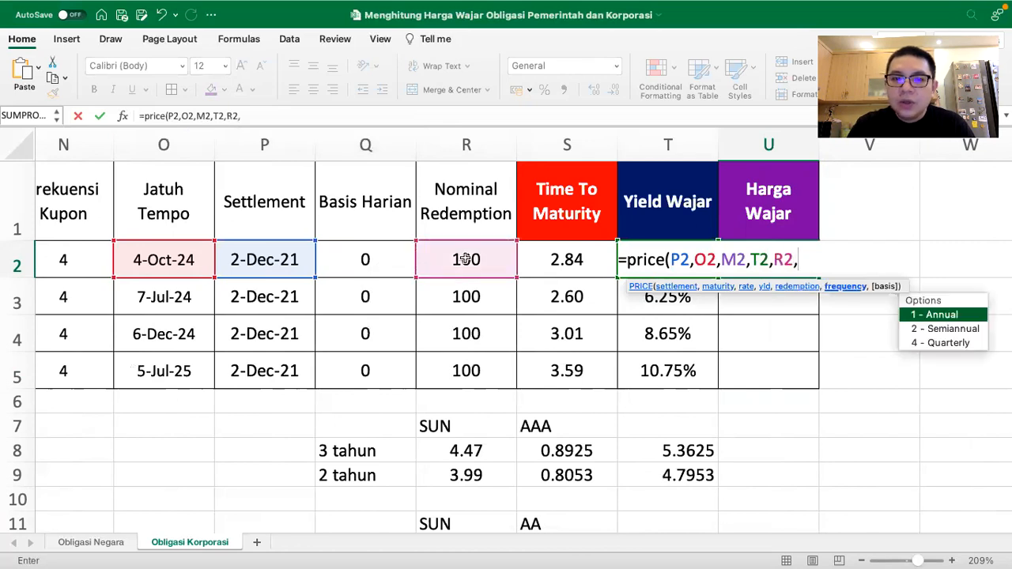
pyautogui.hscroll(-1, 277, 271)
pyautogui.click(124, 247)
pyautogui.write(',')
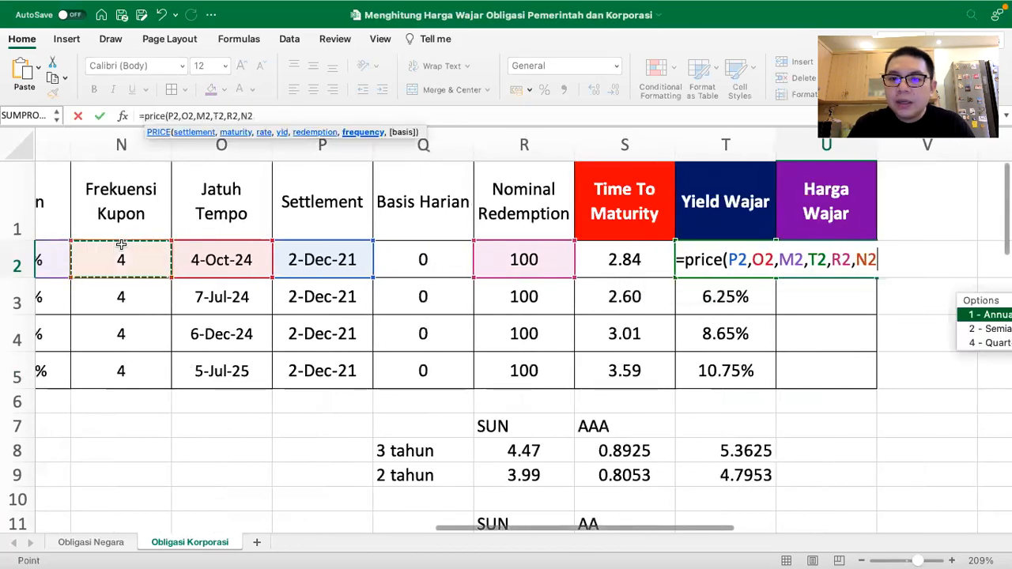
pyautogui.hscroll(1, 323, 290)
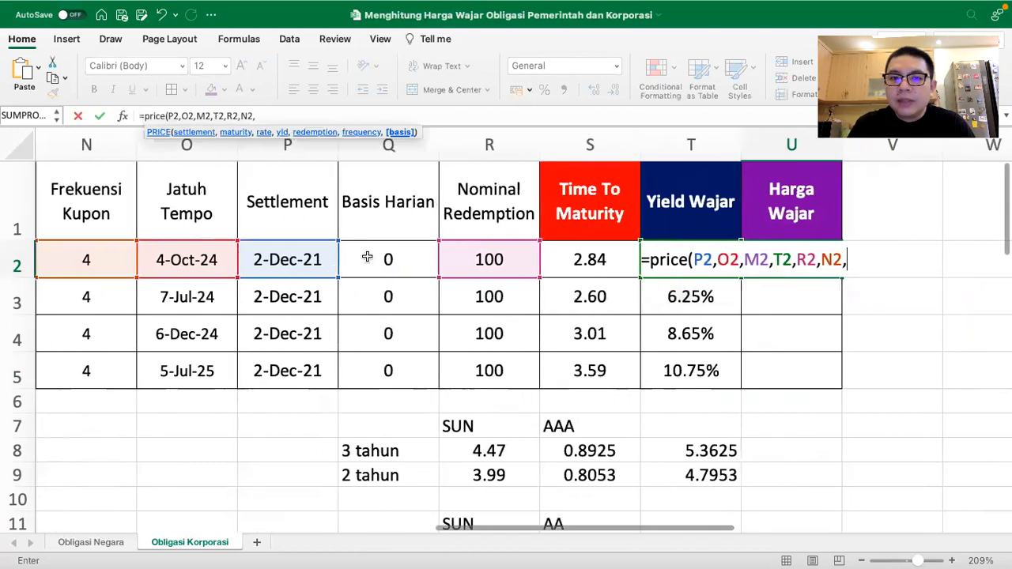
pyautogui.click(367, 257)
pyautogui.write(')')
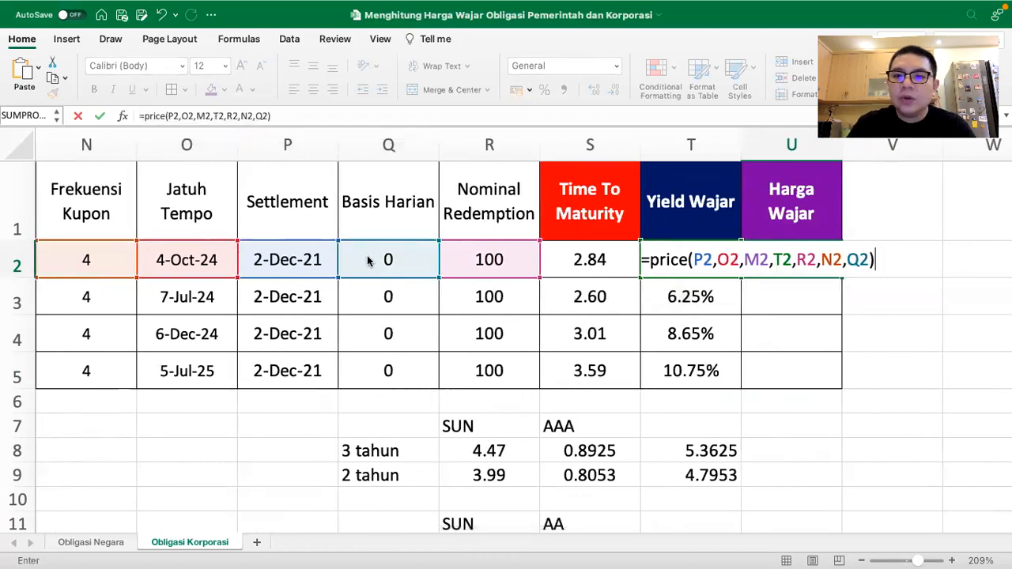
pyautogui.press('Return')
# Step: Reduce the first bond's fair price in U2 to two decimal places
pyautogui.click(782, 266)
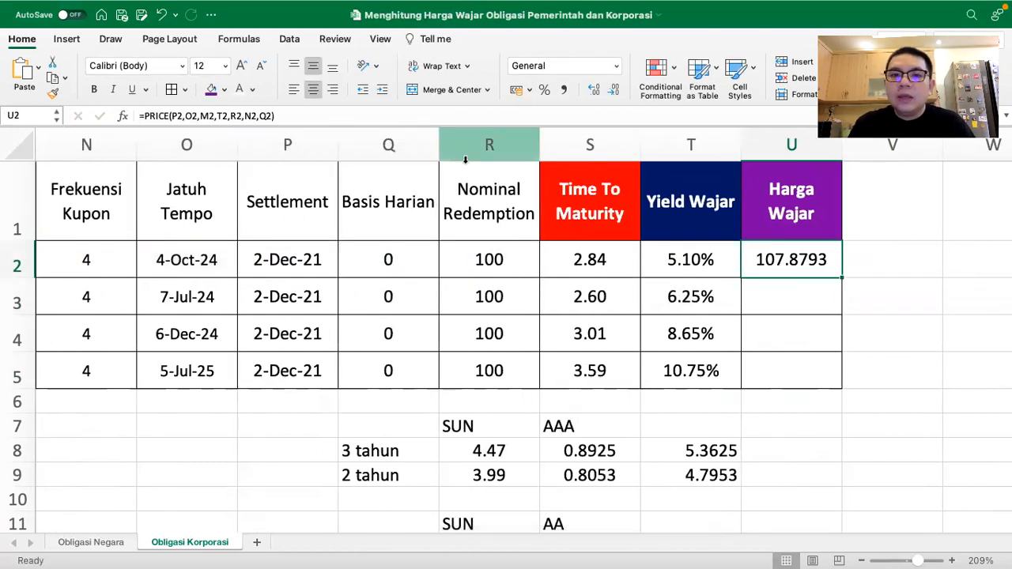
pyautogui.click(615, 90)
pyautogui.click(615, 89)
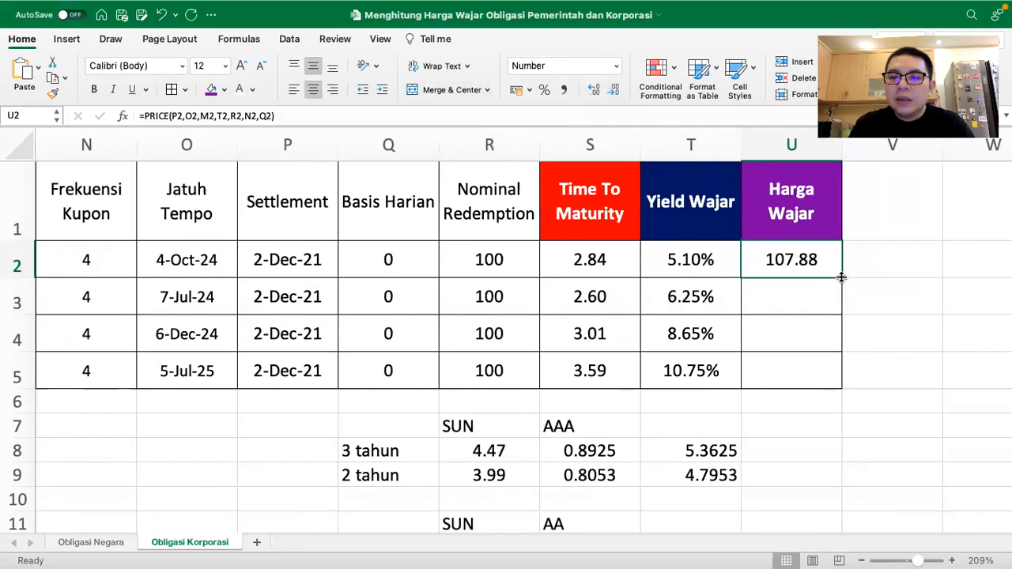
# Step: Copy the fair price formula from U2 to U3, U4 and U5 for the other three bonds
pyautogui.press('super+c')
pyautogui.click(800, 290)
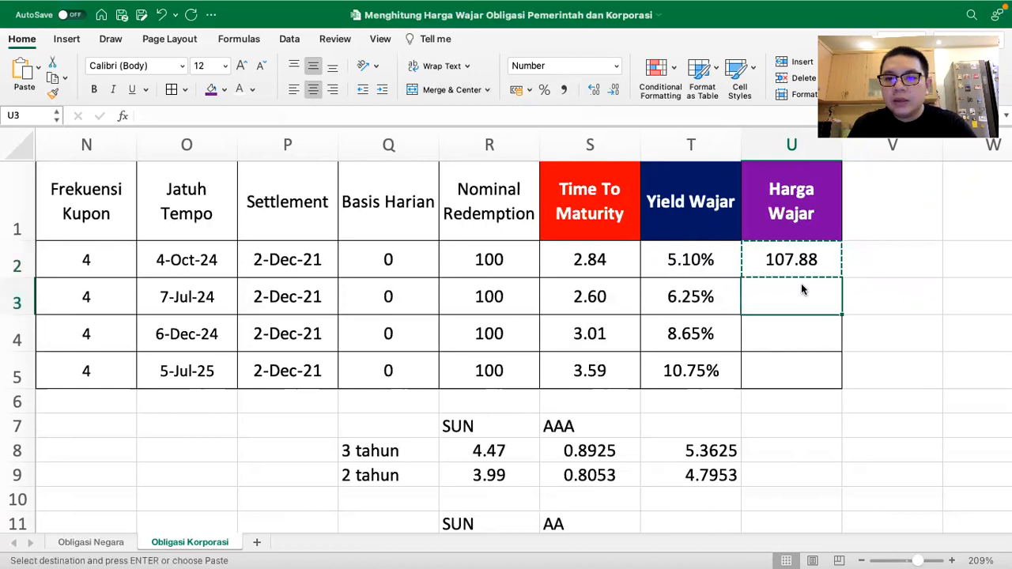
pyautogui.press('super+v')
pyautogui.click(789, 322)
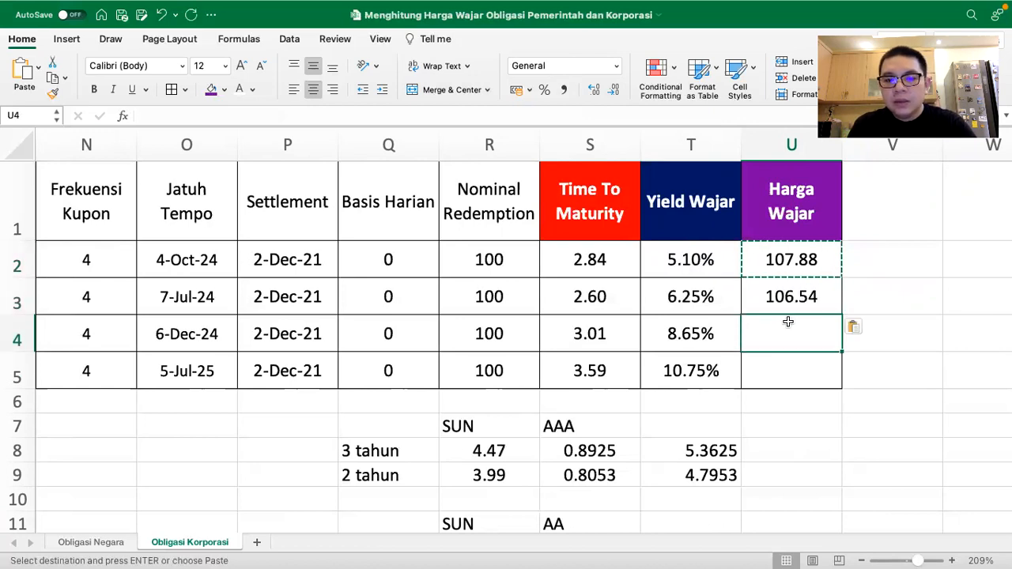
pyautogui.press('super+v')
pyautogui.click(785, 374)
pyautogui.press('super+v')
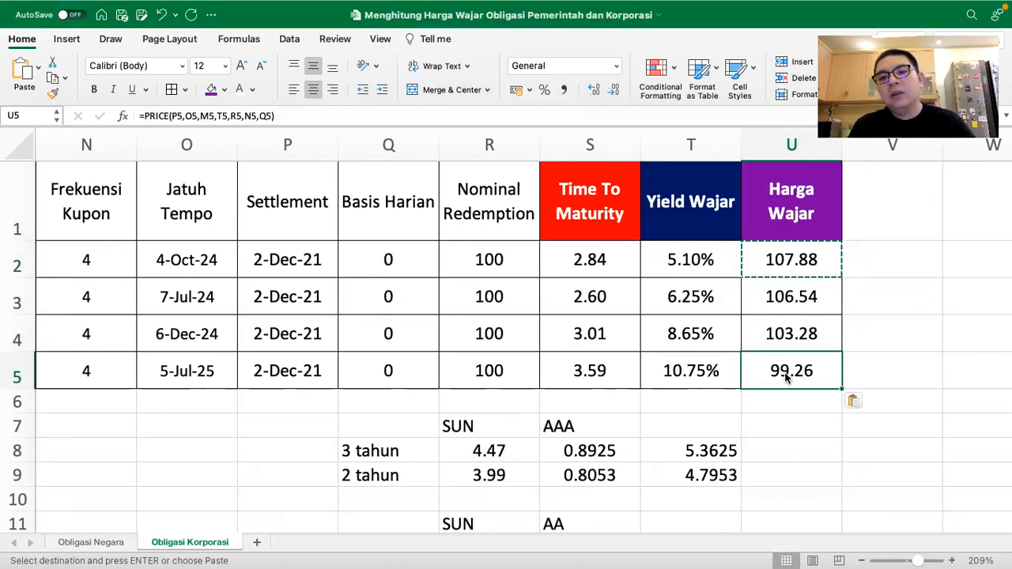
# Step: Inspect the cell references in U2's PRICE formula without changing it
pyautogui.click(799, 251)
pyautogui.doubleClick(799, 251)
pyautogui.press('Escape')
pyautogui.doubleClick(799, 252)
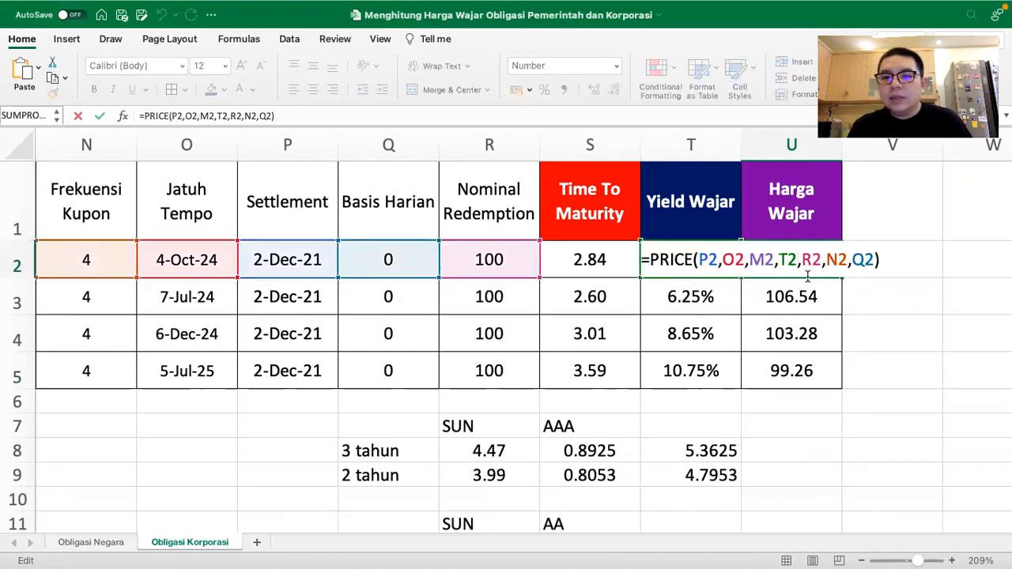
pyautogui.press('Return')
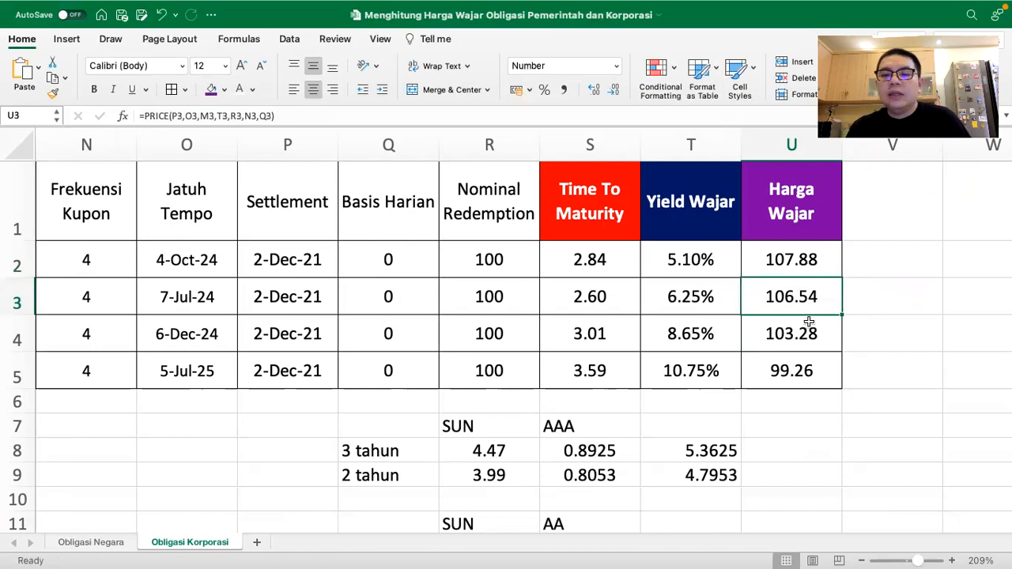
# Step: Review the first bond's rating, coupon, dates, SUN and AAA inputs, fair yield and fair price, and check the other three bonds' ratings
pyautogui.scroll(-5, 809, 321)
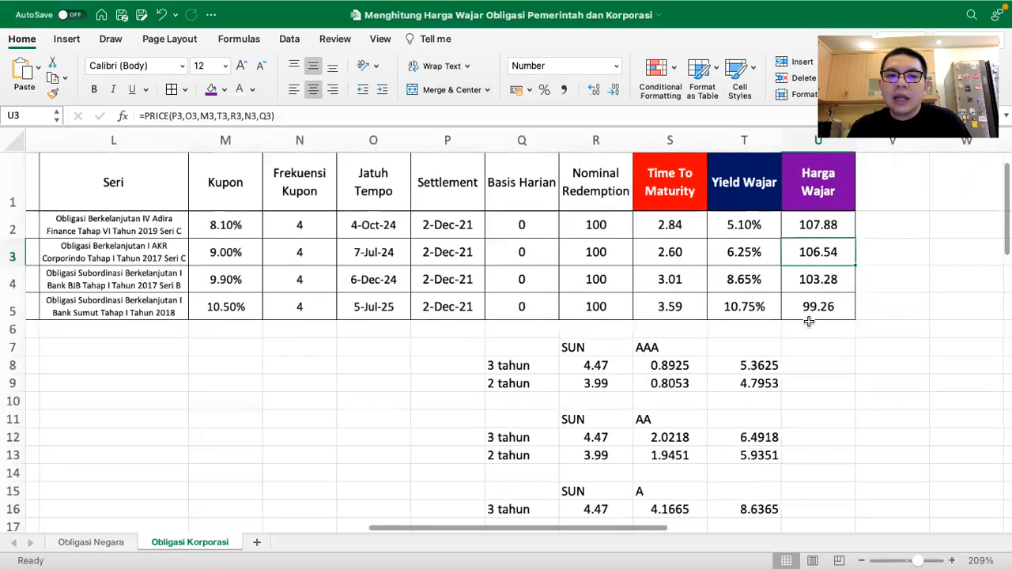
pyautogui.scroll(-4, 629, 307)
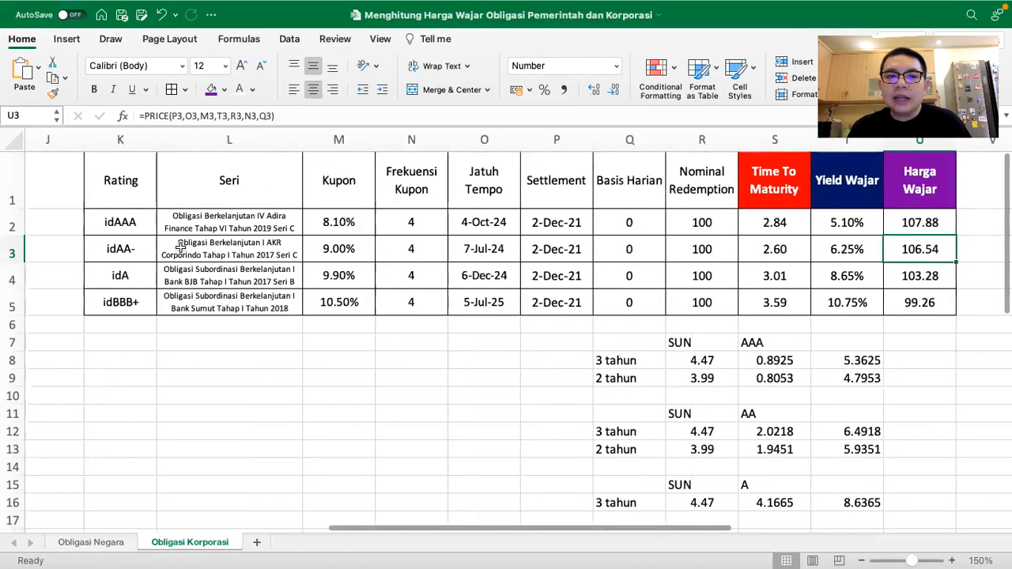
pyautogui.click(122, 222)
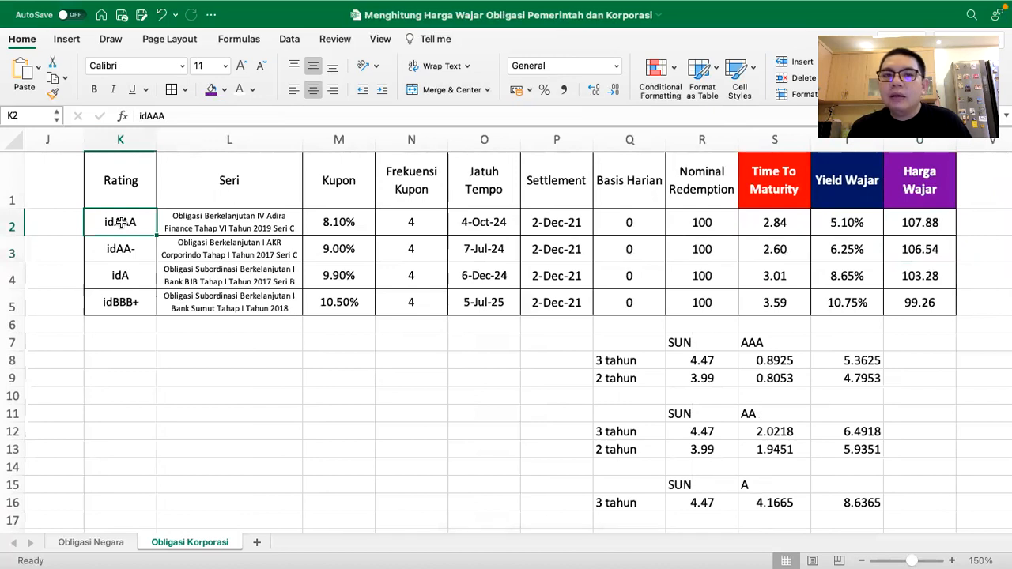
pyautogui.click(350, 221)
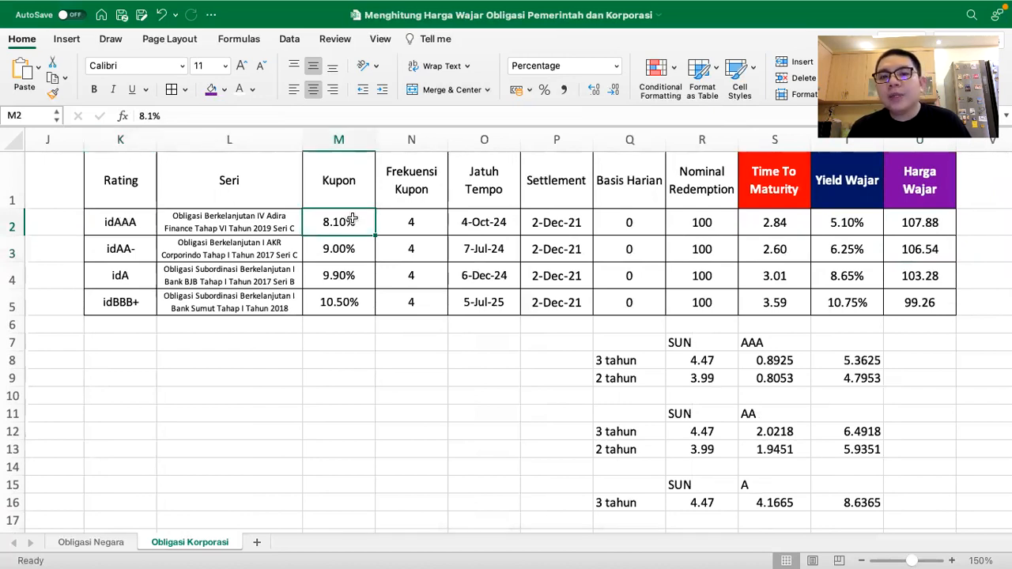
pyautogui.click(484, 221)
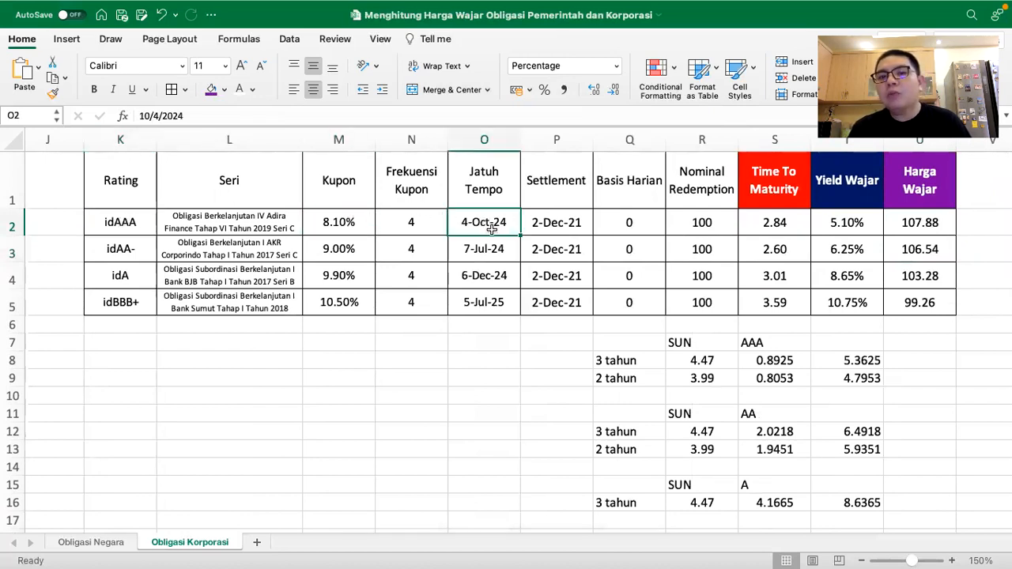
pyautogui.click(548, 209)
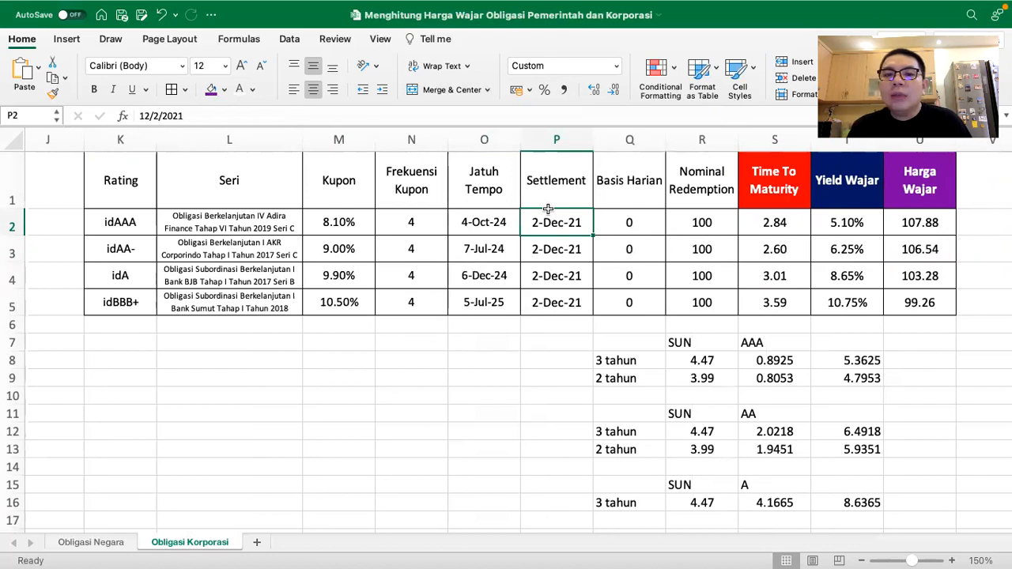
pyautogui.click(840, 225)
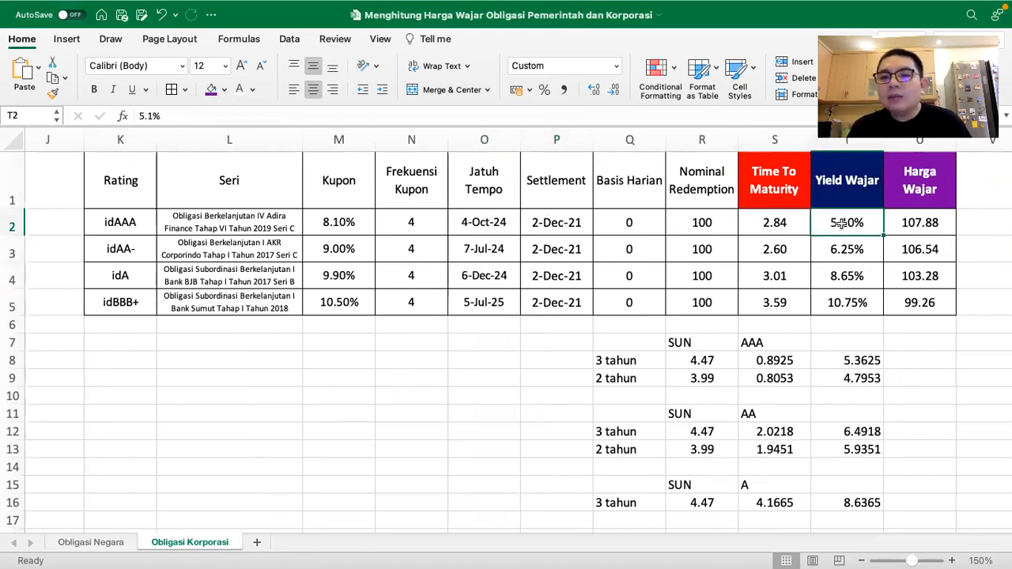
pyautogui.click(693, 342)
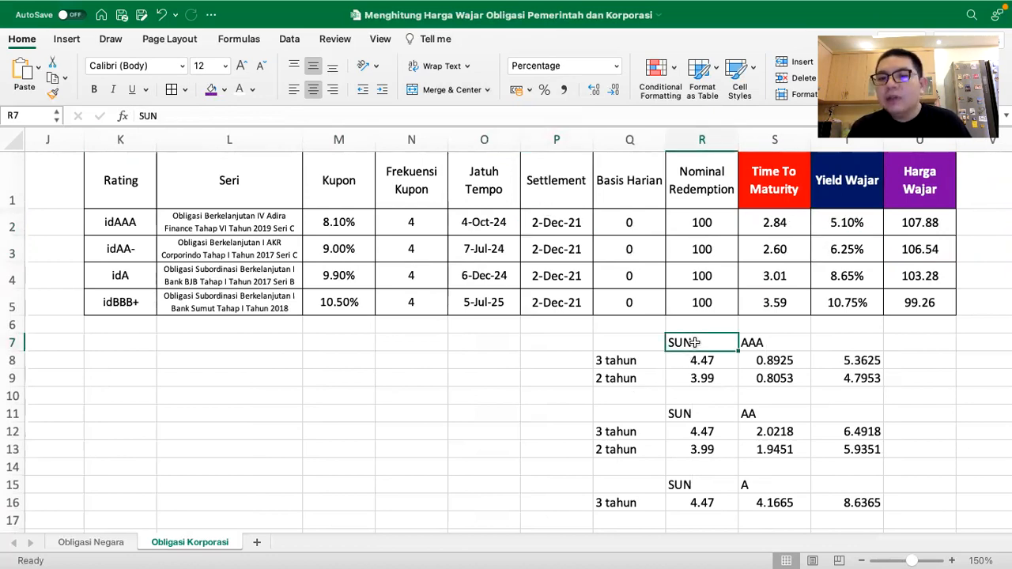
pyautogui.click(764, 340)
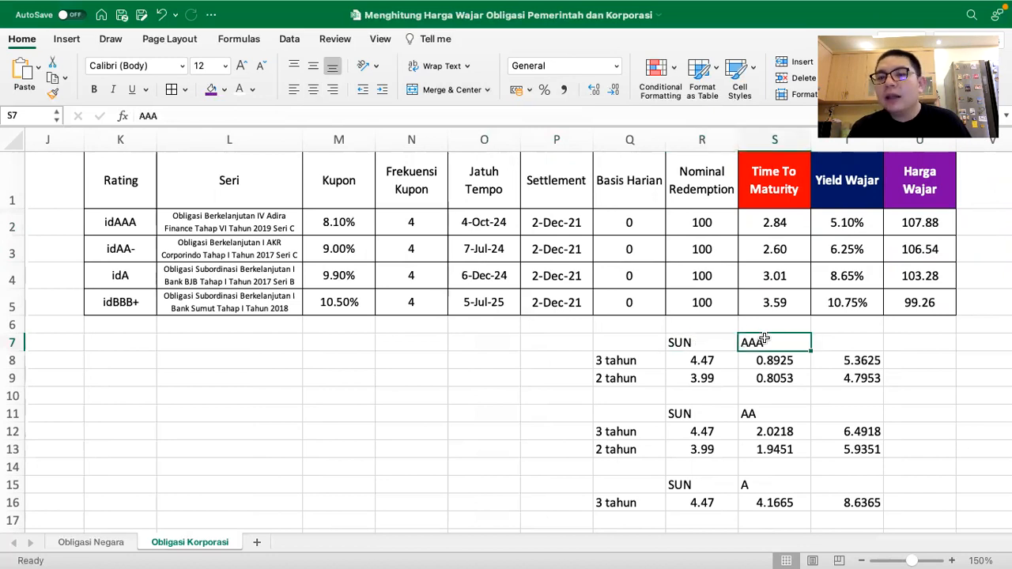
pyautogui.click(840, 223)
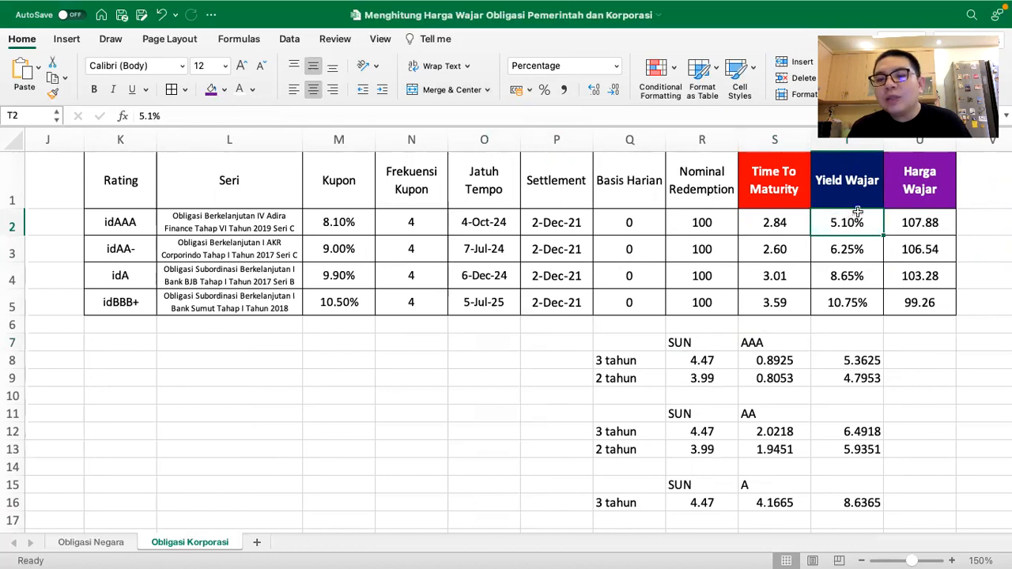
pyautogui.click(917, 222)
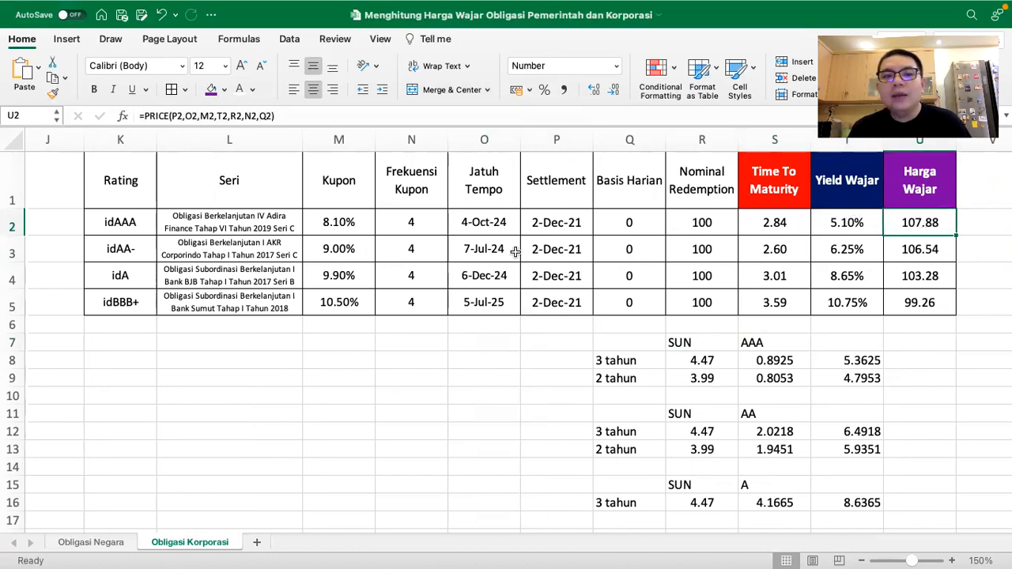
pyautogui.click(136, 255)
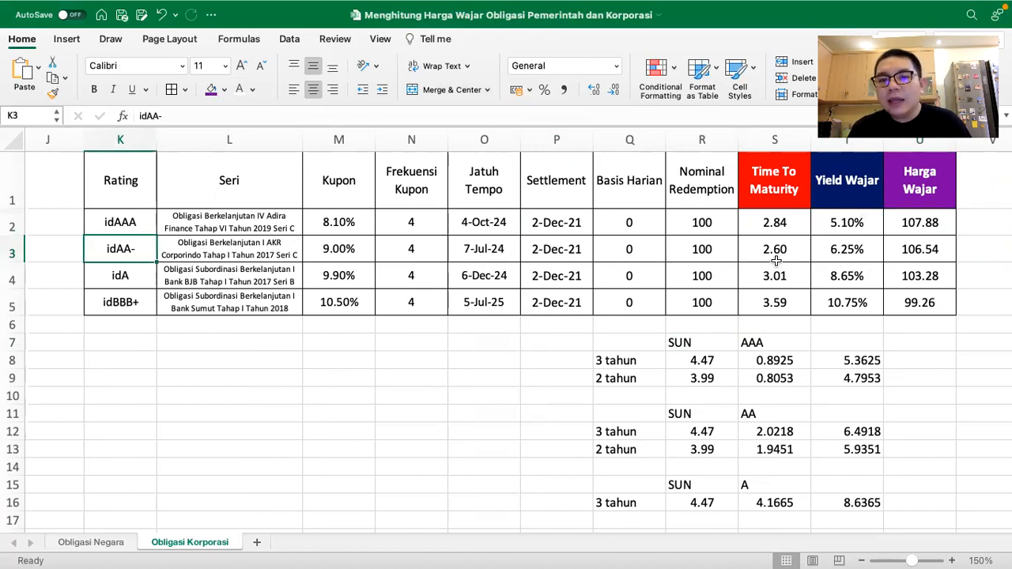
pyautogui.click(146, 285)
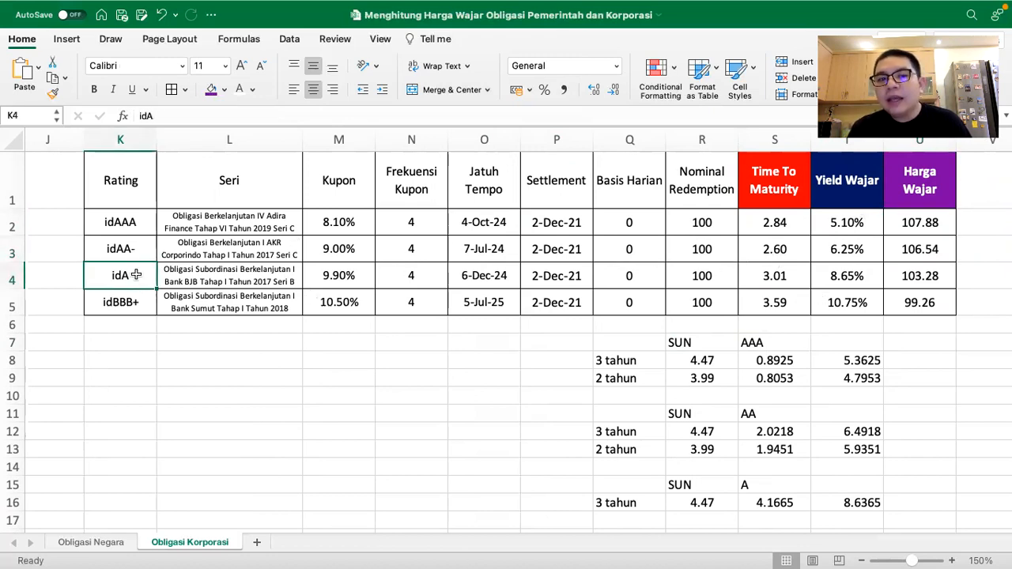
pyautogui.click(127, 304)
pyautogui.click(831, 322)
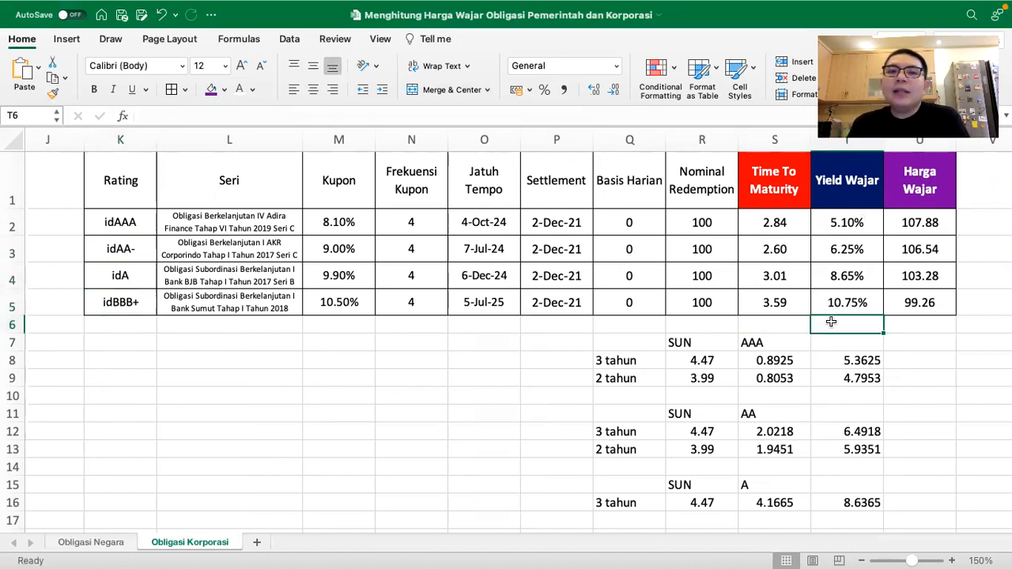